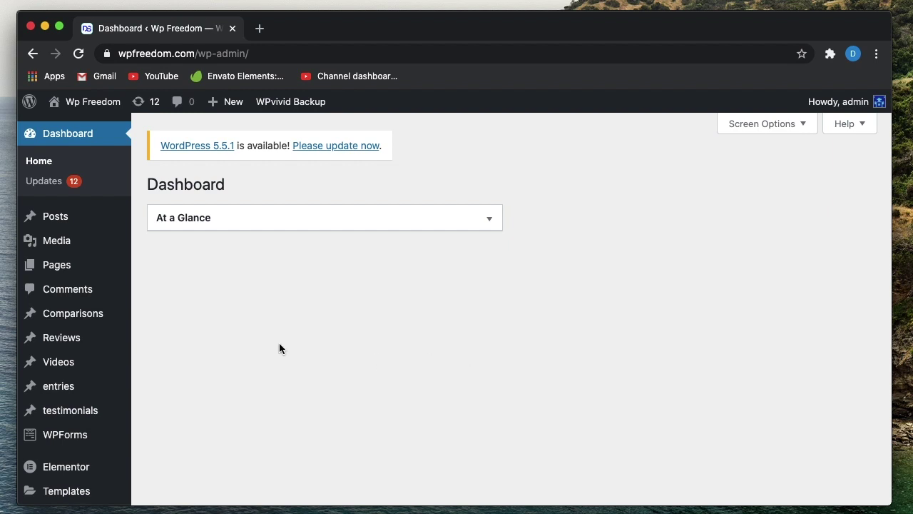
Go to Elementor > Tools in the admin sidebar, landing on its General tab
{"action": "scroll", "coordinate": [279, 349], "scroll_direction": "down", "scroll_amount": 5}
{"action": "mouse_move", "coordinate": [84, 320]}
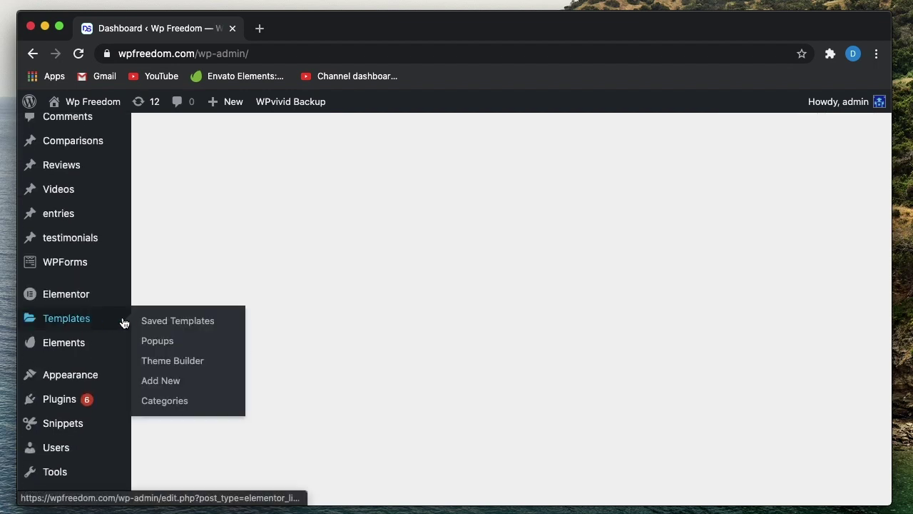
{"action": "mouse_move", "coordinate": [126, 301]}
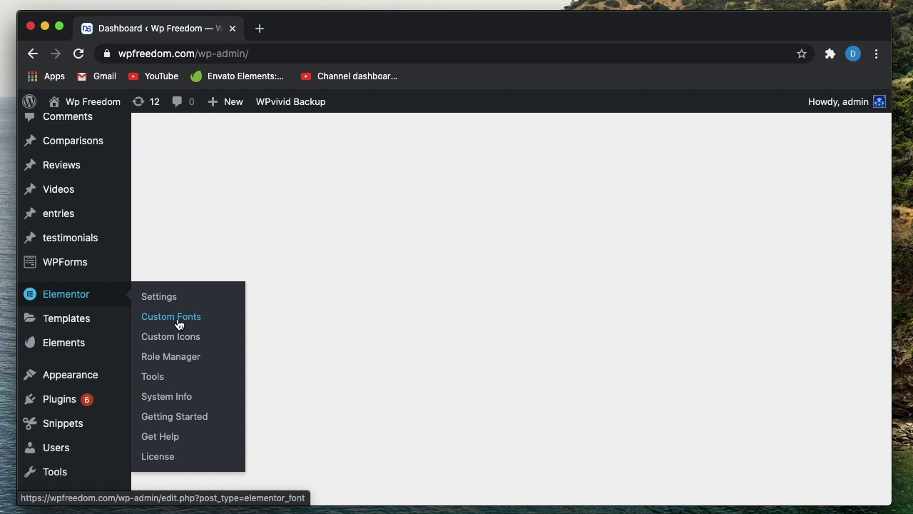
{"action": "mouse_move", "coordinate": [72, 302]}
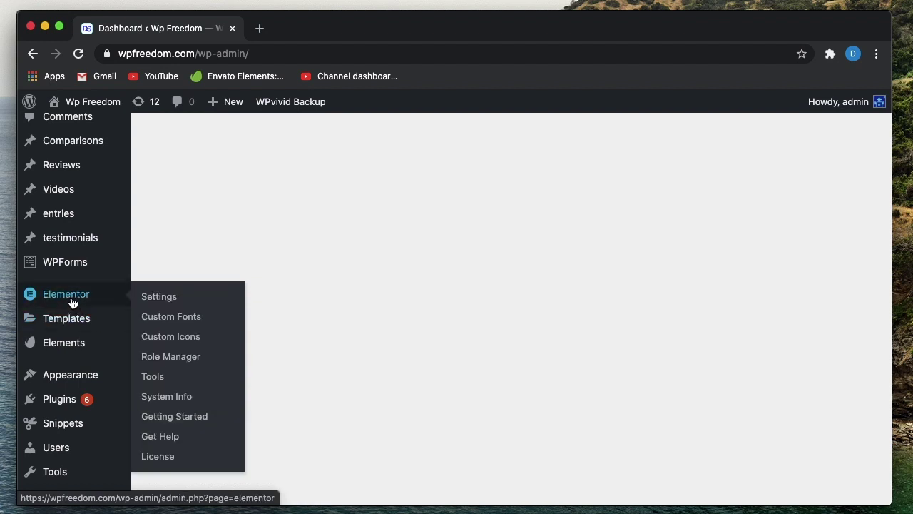
{"action": "left_click", "coordinate": [156, 377]}
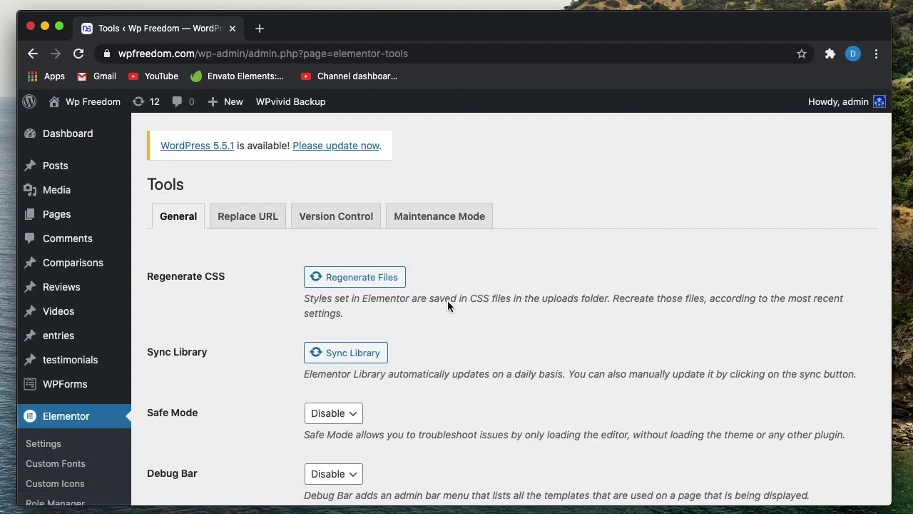
Open Elementor Settings and browse the Integrations tab's reCAPTCHA, Adobe Fonts and Font Awesome Pro options
{"action": "scroll", "coordinate": [235, 298], "scroll_direction": "down", "scroll_amount": 3}
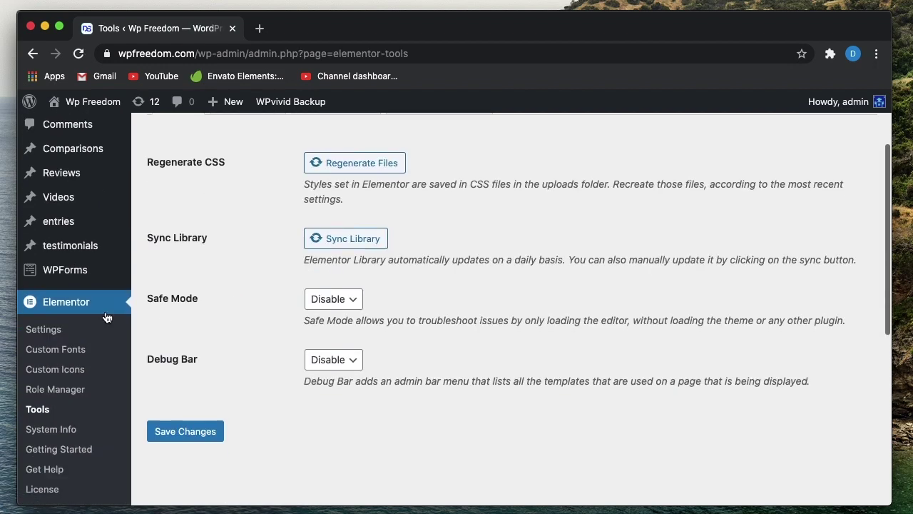
{"action": "left_click", "coordinate": [30, 328]}
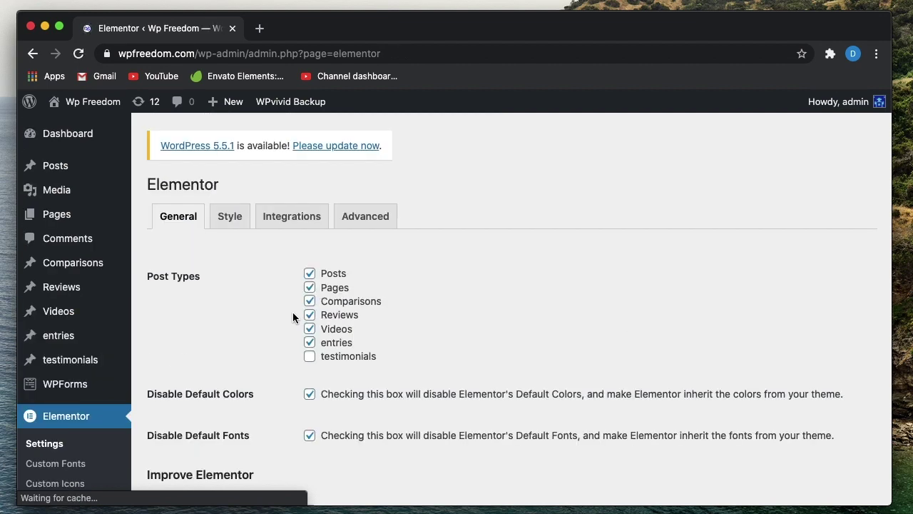
{"action": "left_click", "coordinate": [293, 216]}
{"action": "scroll", "coordinate": [229, 353], "scroll_direction": "down", "scroll_amount": 20}
{"action": "scroll", "coordinate": [228, 353], "scroll_direction": "down", "scroll_amount": 5}
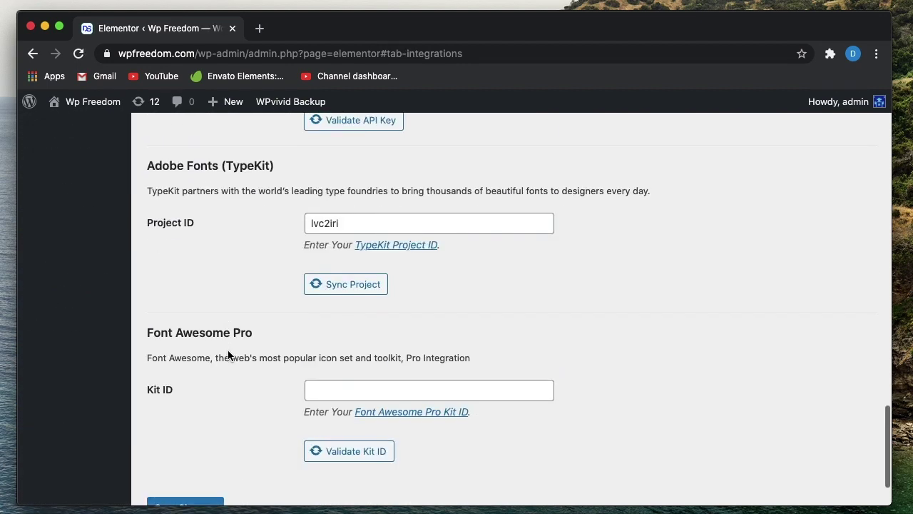
{"action": "scroll", "coordinate": [245, 151], "scroll_direction": "up", "scroll_amount": 20}
{"action": "left_click", "coordinate": [284, 279]}
{"action": "scroll", "coordinate": [223, 353], "scroll_direction": "down", "scroll_amount": 8}
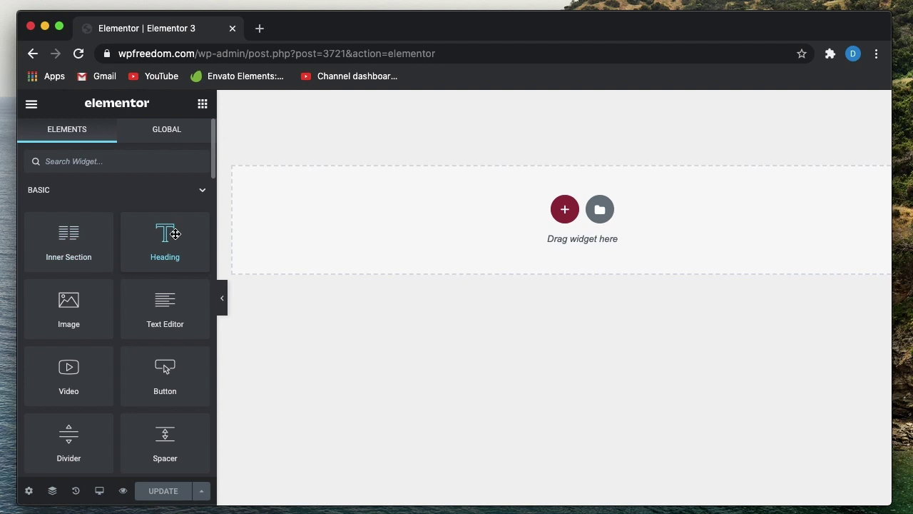
Add a Heading widget and duplicate it four times into five identical headings, then open the main menu
{"action": "left_click_drag", "start_coordinate": [175, 233], "coordinate": [438, 240]}
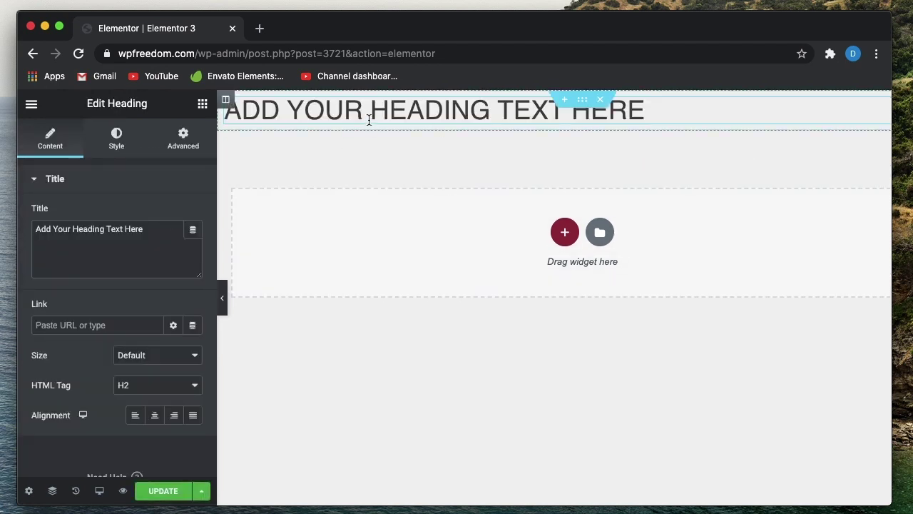
{"action": "right_click", "coordinate": [370, 118]}
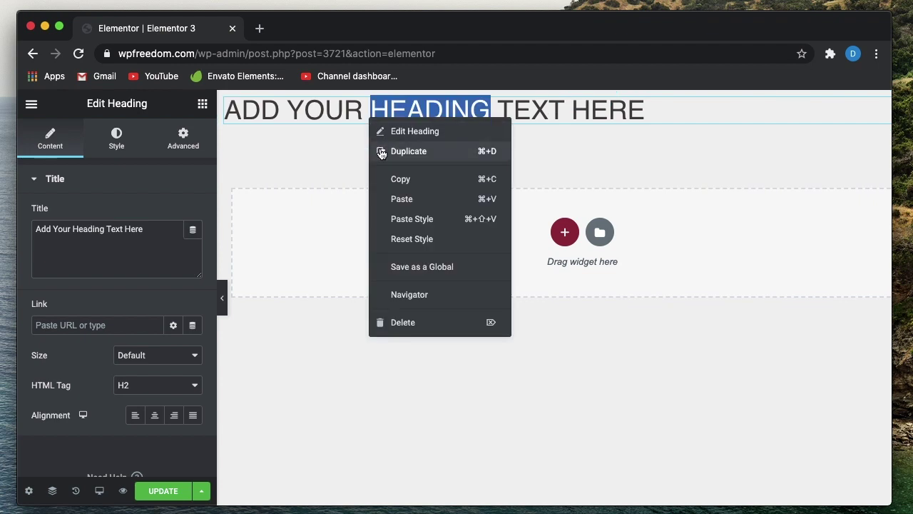
{"action": "left_click", "coordinate": [382, 152]}
{"action": "right_click", "coordinate": [424, 154]}
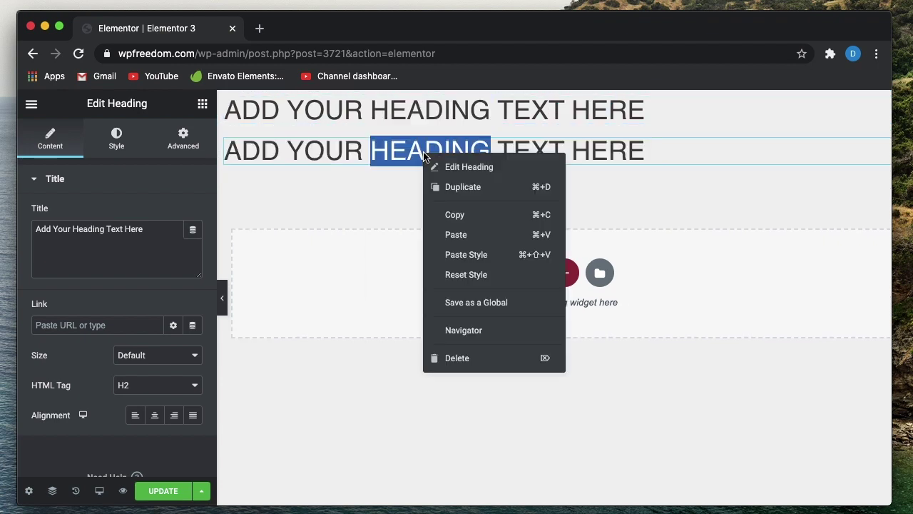
{"action": "left_click", "coordinate": [437, 187]}
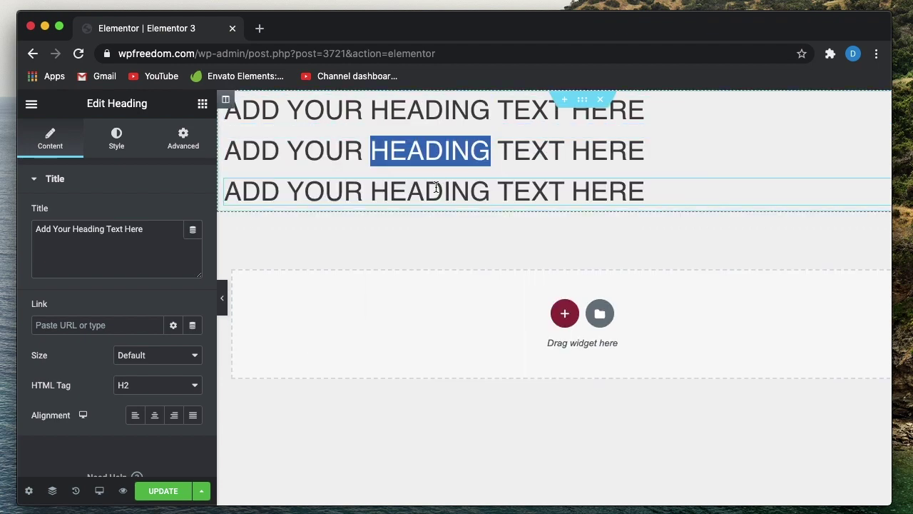
{"action": "right_click", "coordinate": [436, 187]}
{"action": "left_click", "coordinate": [438, 218]}
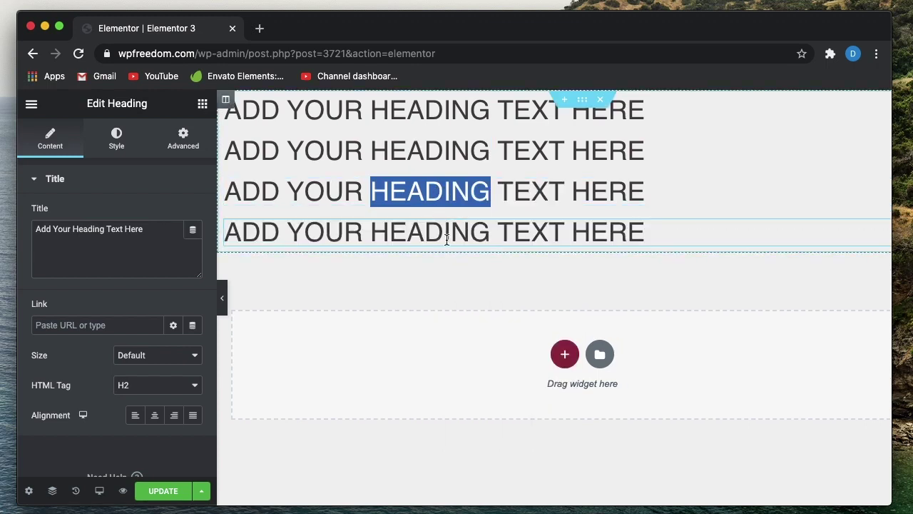
{"action": "right_click", "coordinate": [457, 237]}
{"action": "left_click", "coordinate": [473, 265]}
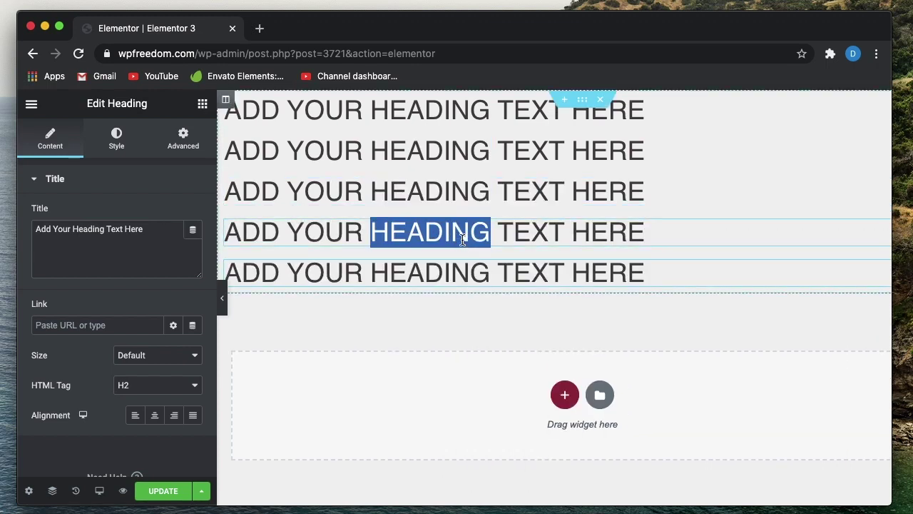
{"action": "left_click", "coordinate": [31, 104]}
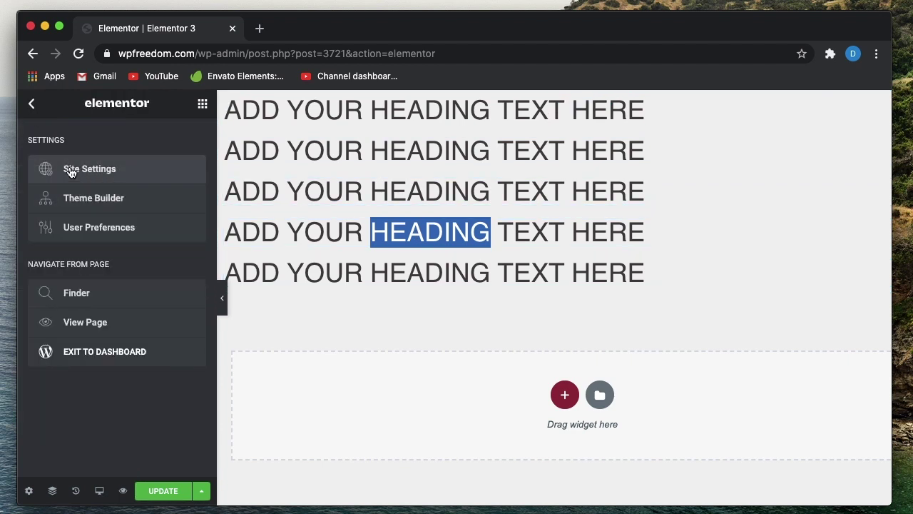
Set the second heading's HTML tag to H3 and the third heading's to H4
{"action": "left_click", "coordinate": [33, 103]}
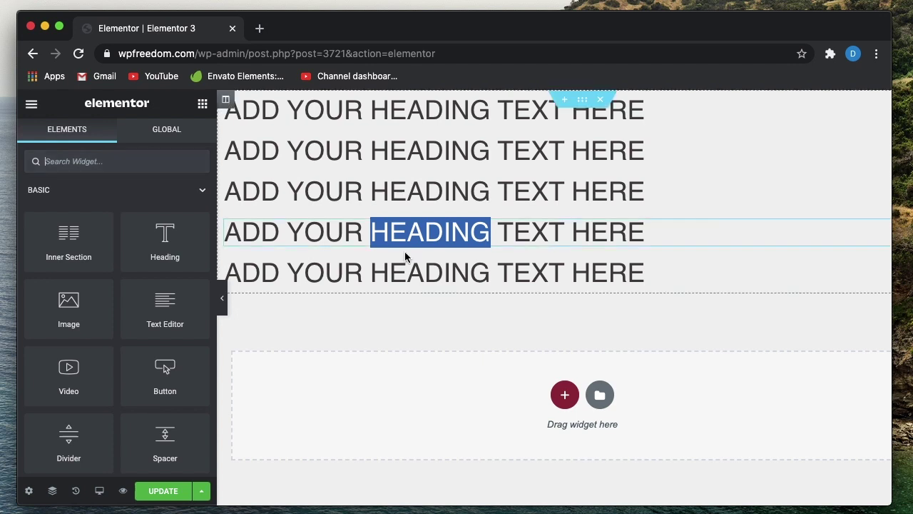
{"action": "left_click", "coordinate": [413, 114]}
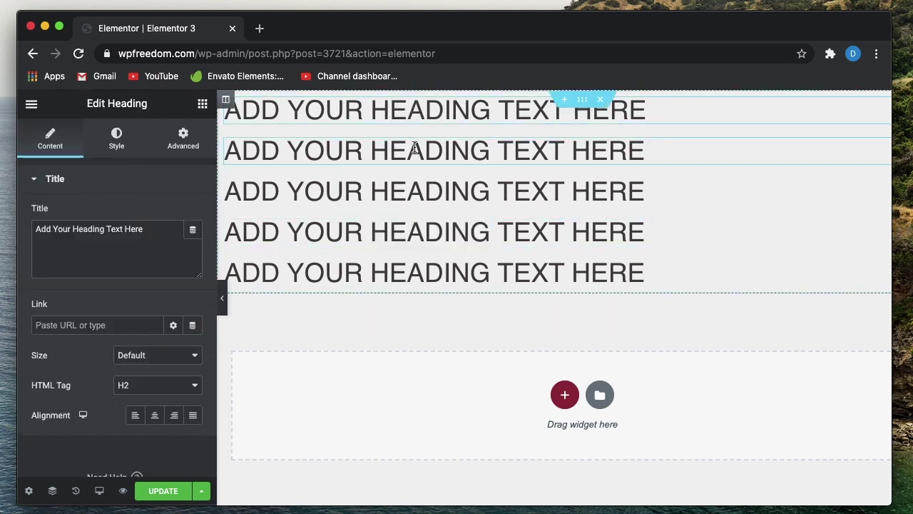
{"action": "left_click", "coordinate": [415, 150]}
{"action": "left_click", "coordinate": [151, 388]}
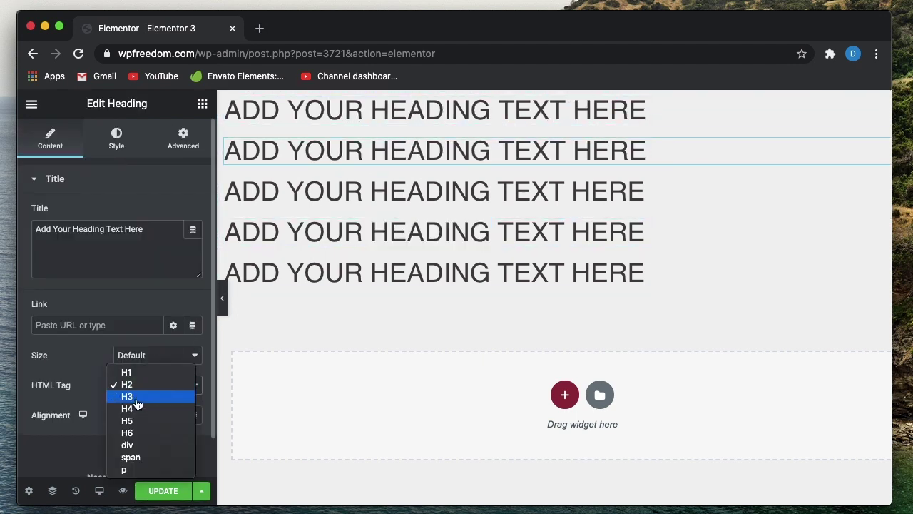
{"action": "left_click", "coordinate": [393, 211]}
{"action": "left_click", "coordinate": [443, 184]}
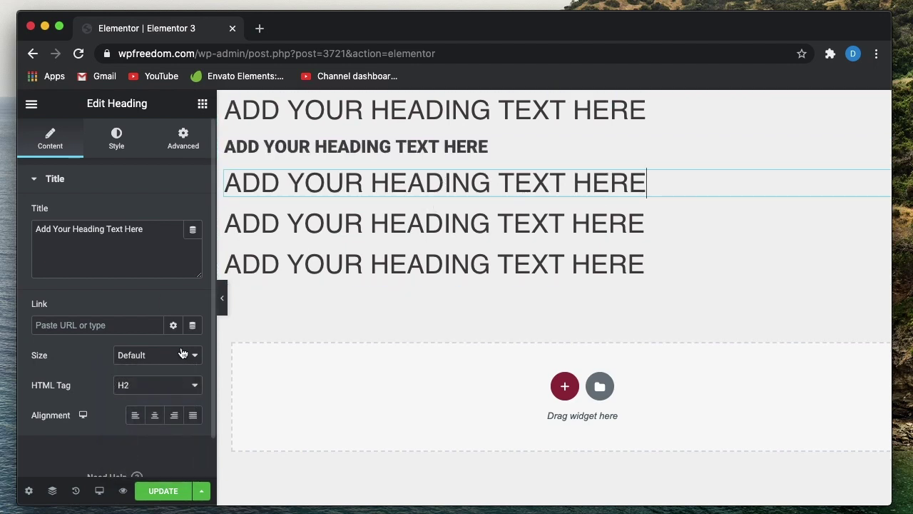
{"action": "left_click", "coordinate": [179, 388]}
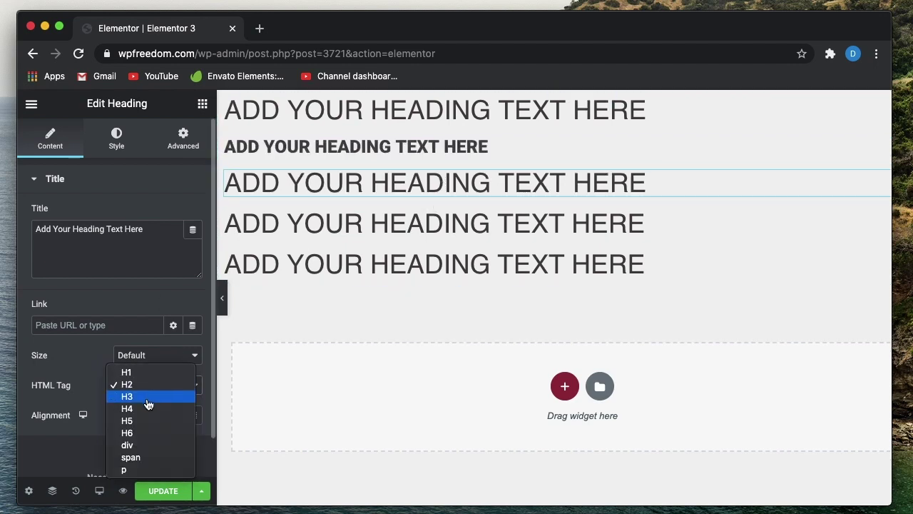
{"action": "left_click", "coordinate": [146, 408]}
Set the fourth heading's HTML tag to H5 and the fifth heading's to H6
{"action": "left_click", "coordinate": [398, 212]}
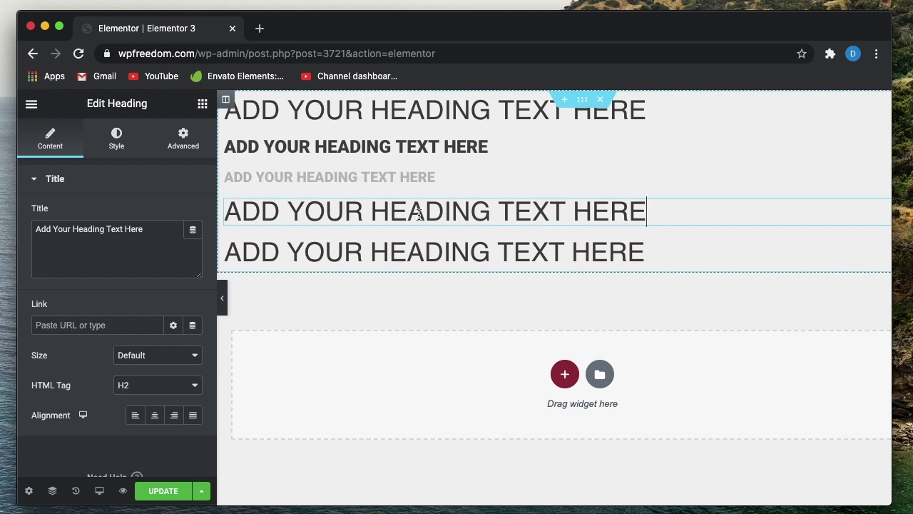
{"action": "left_click", "coordinate": [156, 391]}
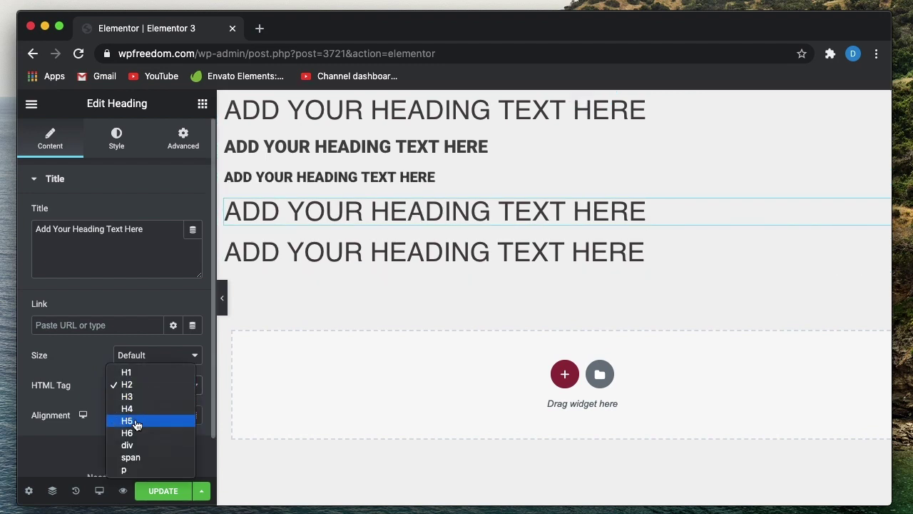
{"action": "left_click", "coordinate": [163, 387]}
{"action": "left_click", "coordinate": [442, 241]}
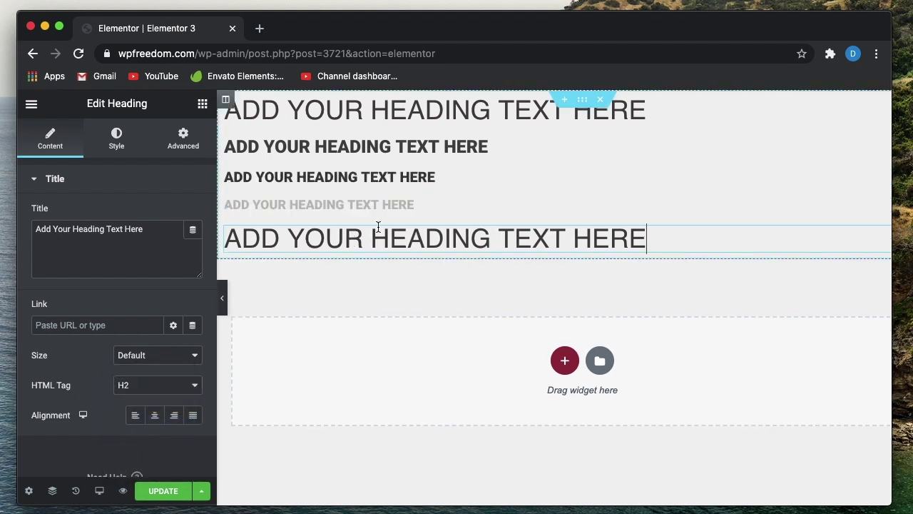
{"action": "left_click", "coordinate": [154, 389]}
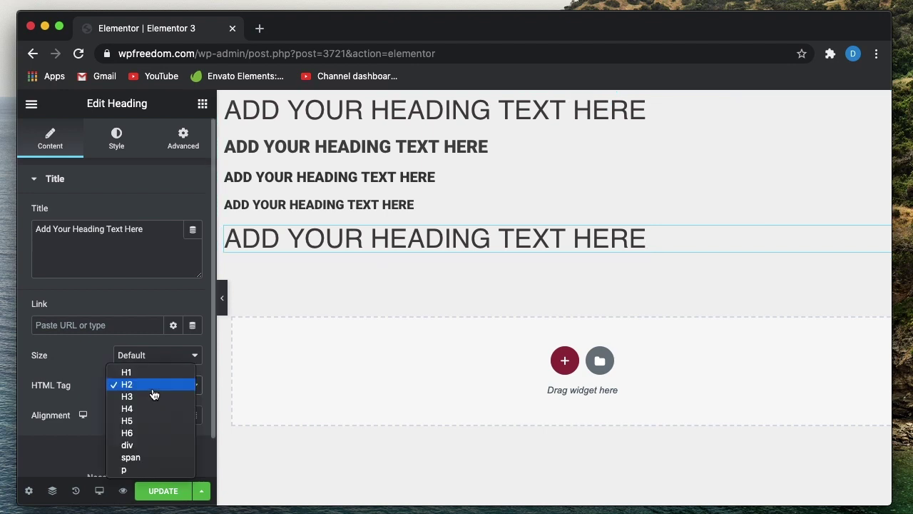
{"action": "left_click", "coordinate": [143, 432]}
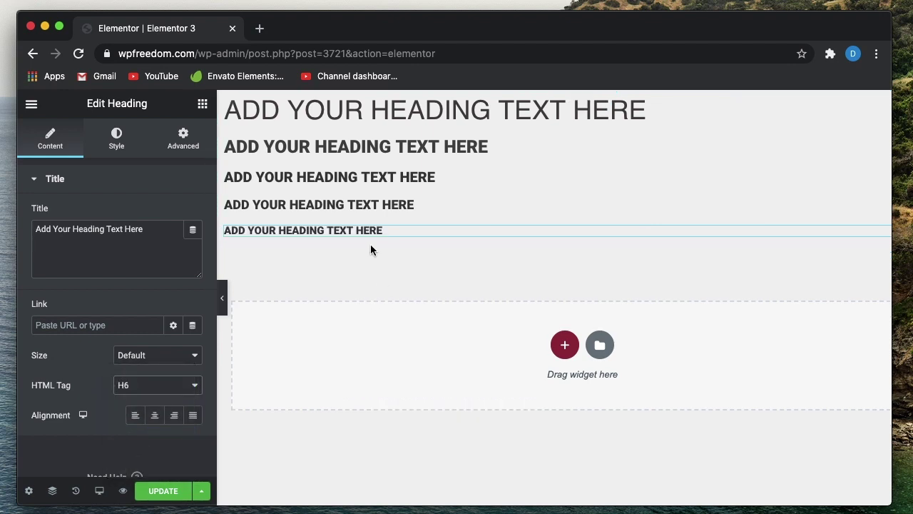
Duplicate the H6 heading and set the copy's HTML tag to p
{"action": "right_click", "coordinate": [364, 231]}
{"action": "left_click", "coordinate": [385, 265]}
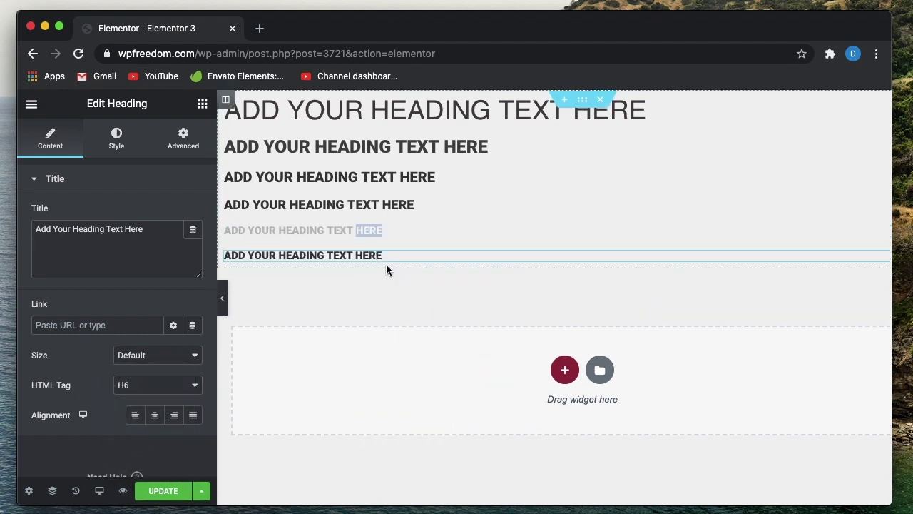
{"action": "left_click", "coordinate": [158, 389]}
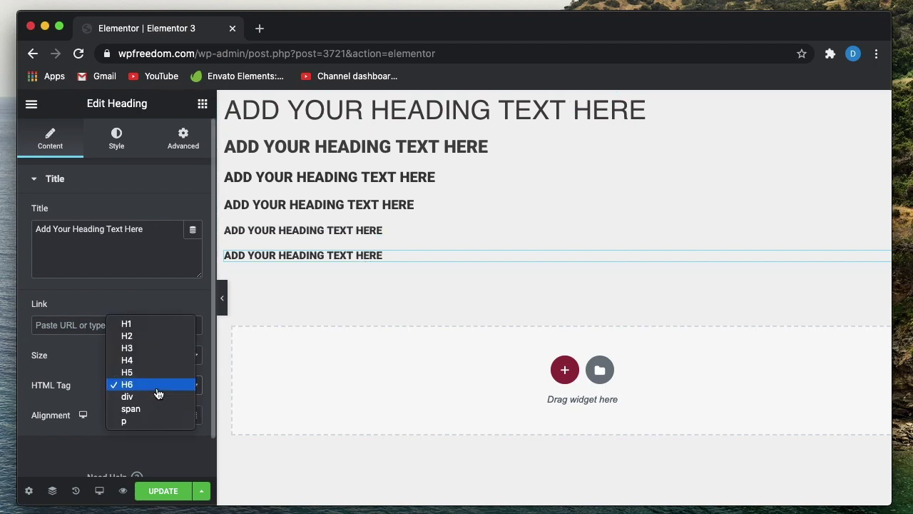
{"action": "left_click", "coordinate": [126, 421]}
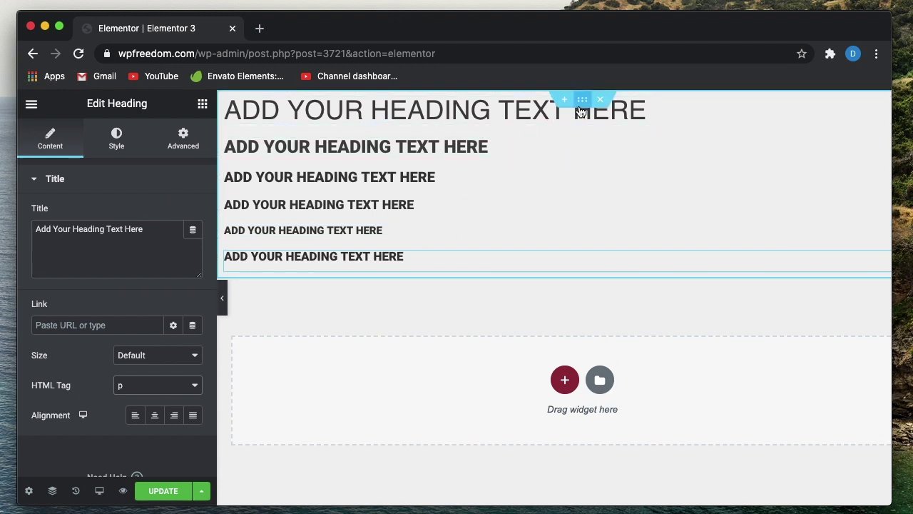
Give the section a classic background, first Accent, then adjusted to near-white #FCFCFC
{"action": "left_click", "coordinate": [582, 99]}
{"action": "left_click", "coordinate": [117, 142]}
{"action": "left_click", "coordinate": [135, 246]}
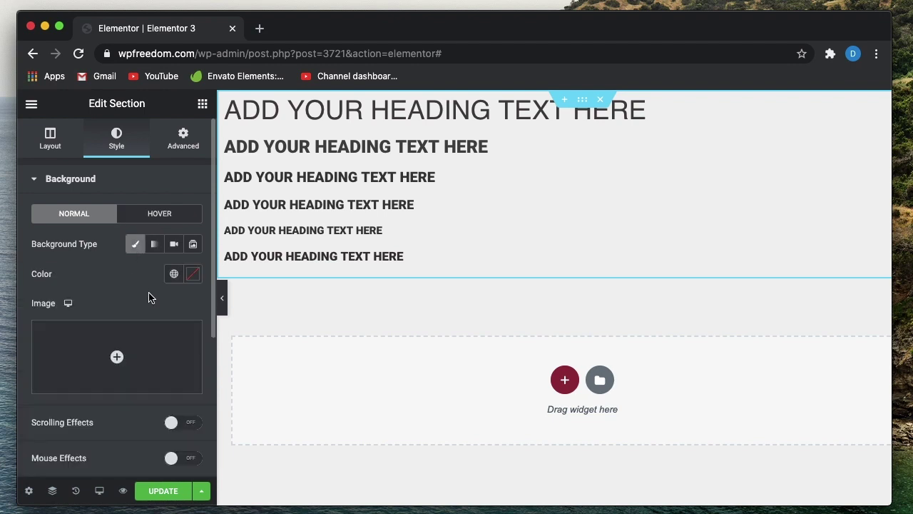
{"action": "left_click", "coordinate": [174, 273]}
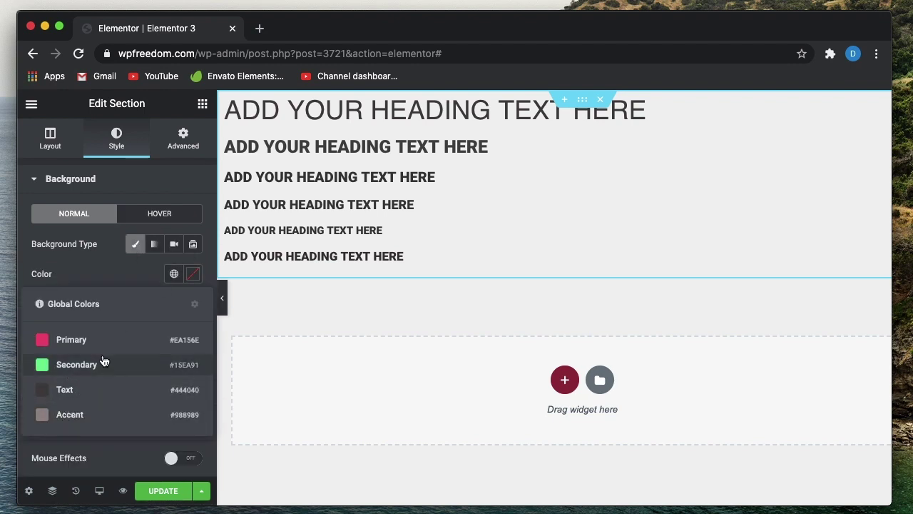
{"action": "left_click", "coordinate": [92, 415]}
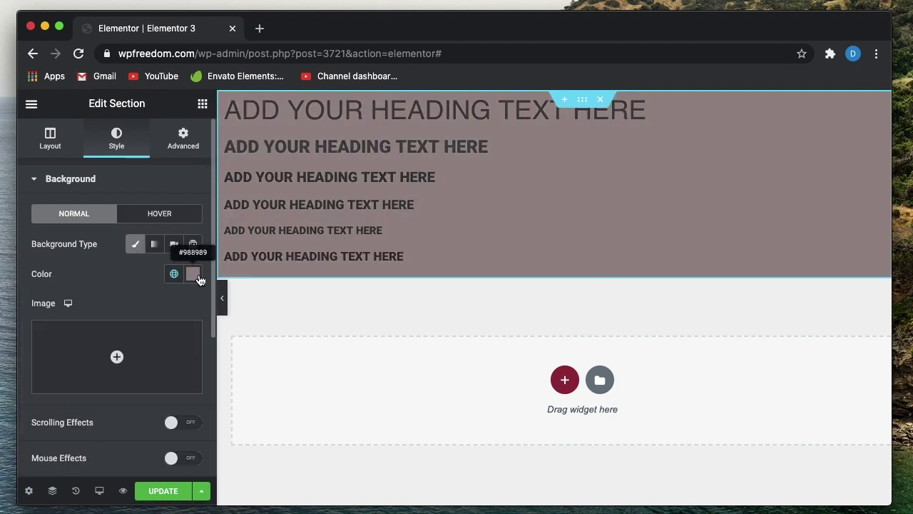
{"action": "left_click", "coordinate": [193, 274]}
{"action": "left_click", "coordinate": [235, 210]}
{"action": "left_click_drag", "start_coordinate": [234, 210], "coordinate": [210, 205]}
{"action": "left_click", "coordinate": [129, 289]}
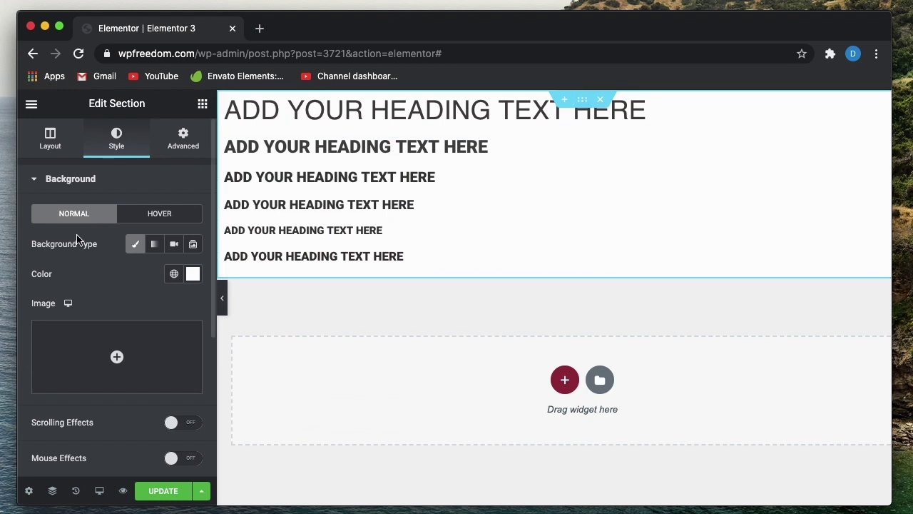
Set the section height to Fit To Screen so the headings centre vertically
{"action": "left_click", "coordinate": [61, 145]}
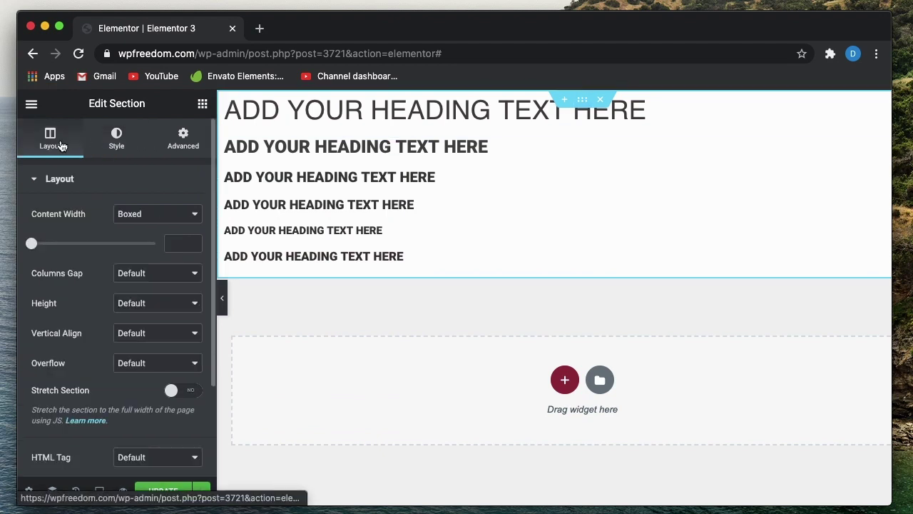
{"action": "left_click", "coordinate": [166, 304]}
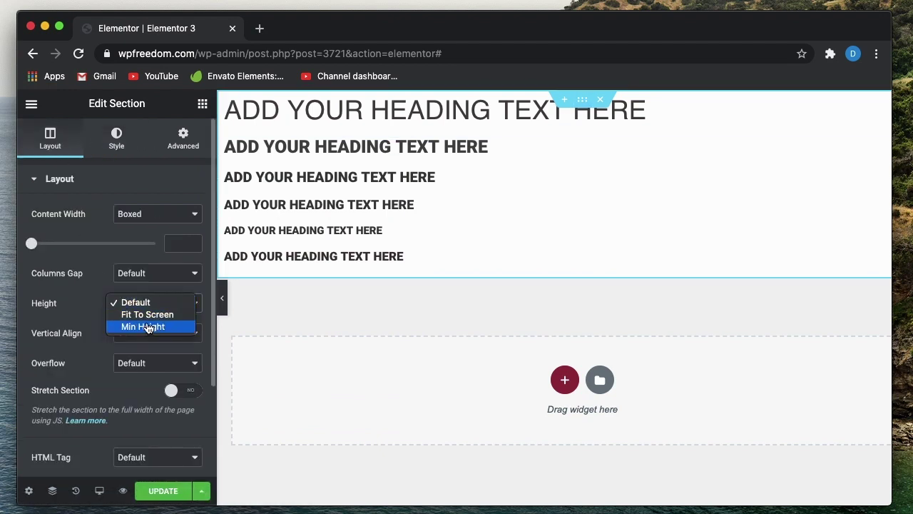
{"action": "left_click", "coordinate": [150, 314]}
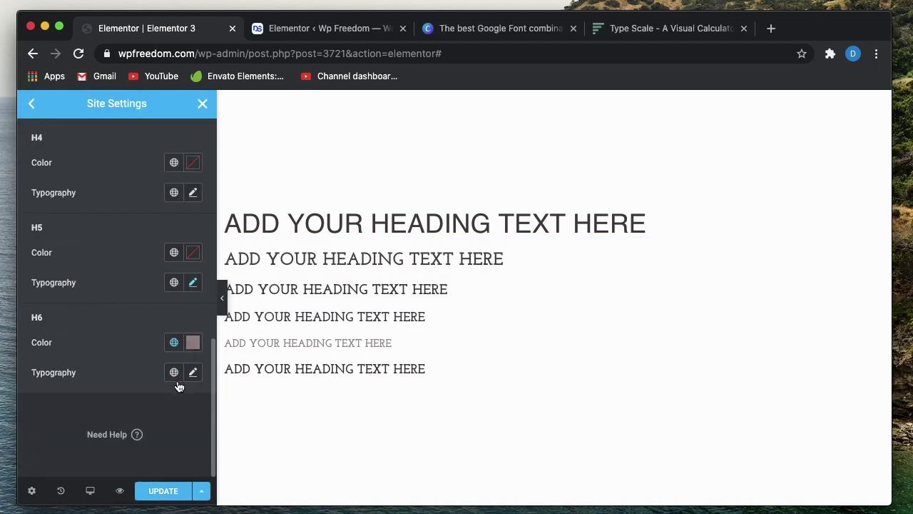
Inspect Body Typography (Josefin Slab, 18px) and switch its size to the Mobile view showing 16px
{"action": "scroll", "coordinate": [126, 377], "scroll_direction": "up", "scroll_amount": 10}
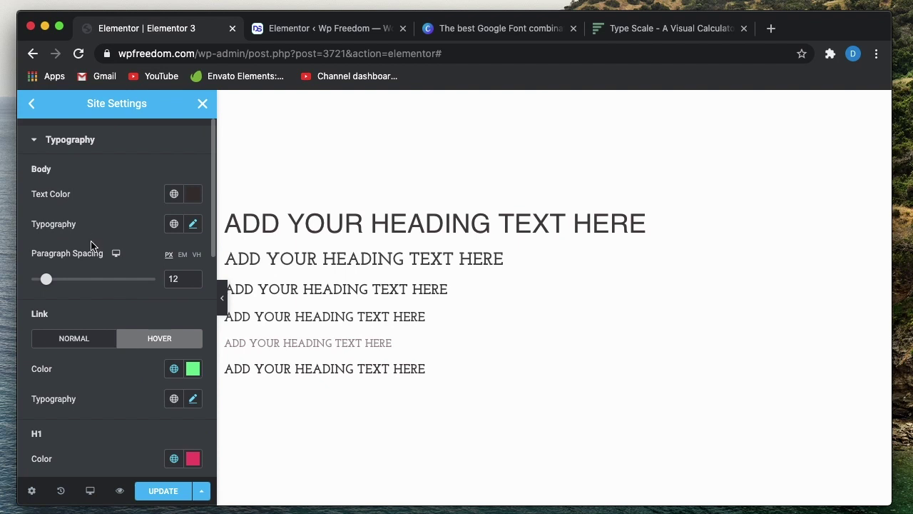
{"action": "left_click", "coordinate": [192, 223]}
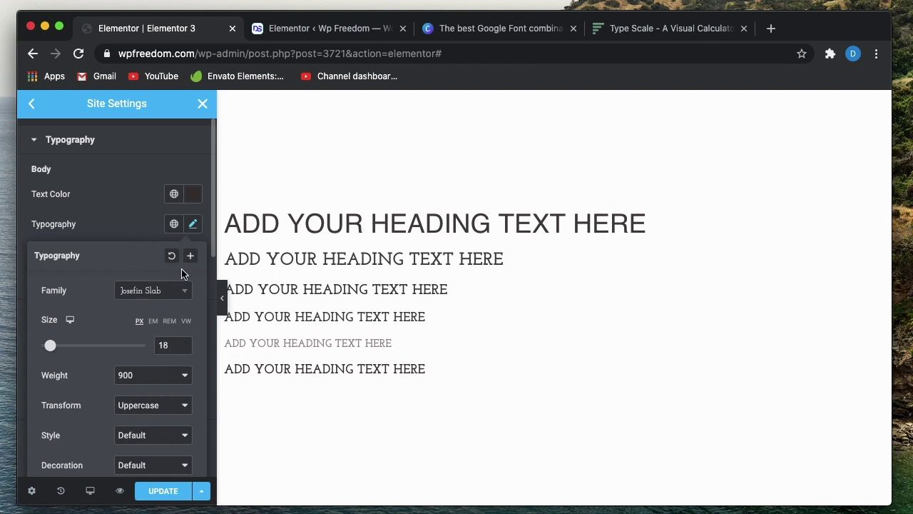
{"action": "left_click", "coordinate": [194, 225]}
{"action": "scroll", "coordinate": [133, 253], "scroll_direction": "down", "scroll_amount": 6}
{"action": "scroll", "coordinate": [133, 253], "scroll_direction": "up", "scroll_amount": 6}
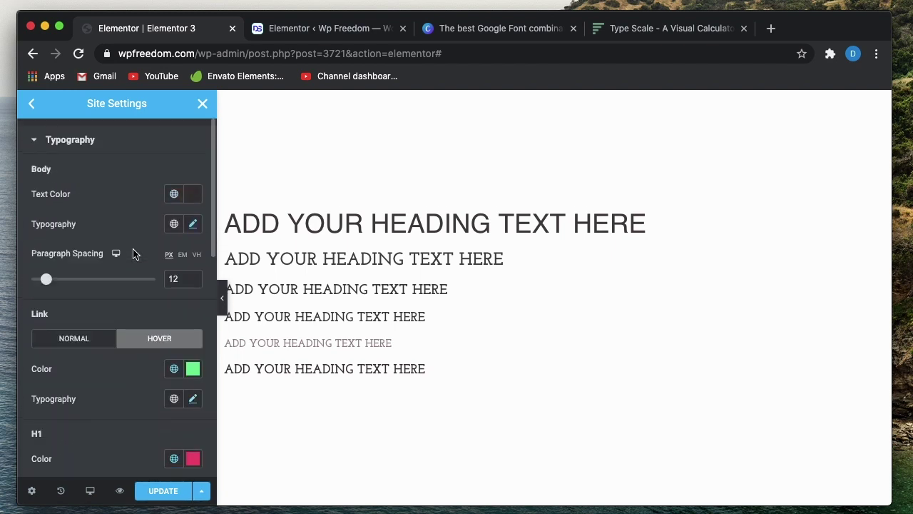
{"action": "left_click", "coordinate": [192, 225]}
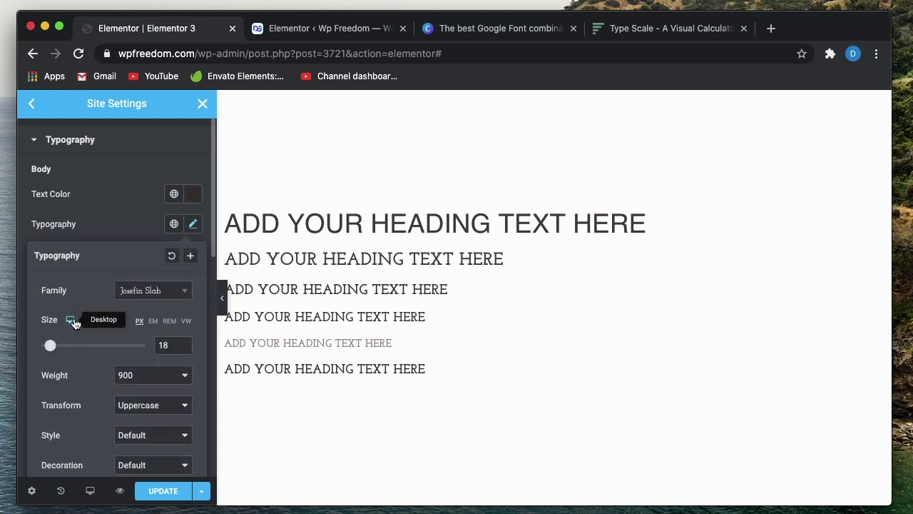
{"action": "mouse_move", "coordinate": [71, 322]}
{"action": "left_click", "coordinate": [71, 356]}
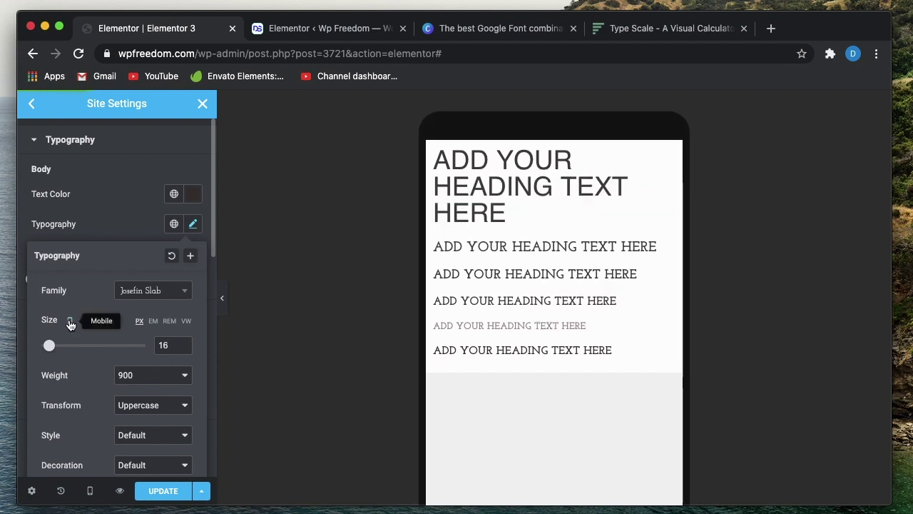
{"action": "left_click", "coordinate": [90, 491]}
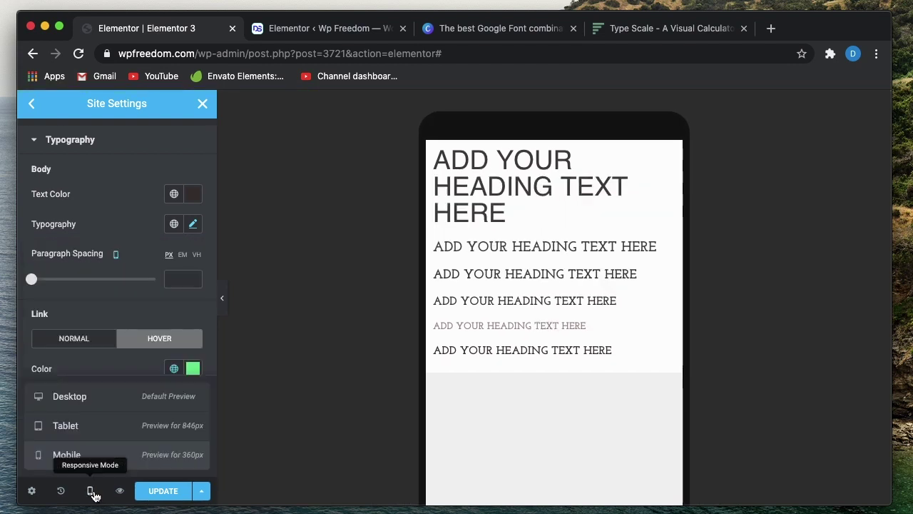
Return the preview to desktop and set the H6 heading colour to global Accent (#988989)
{"action": "left_click", "coordinate": [92, 398]}
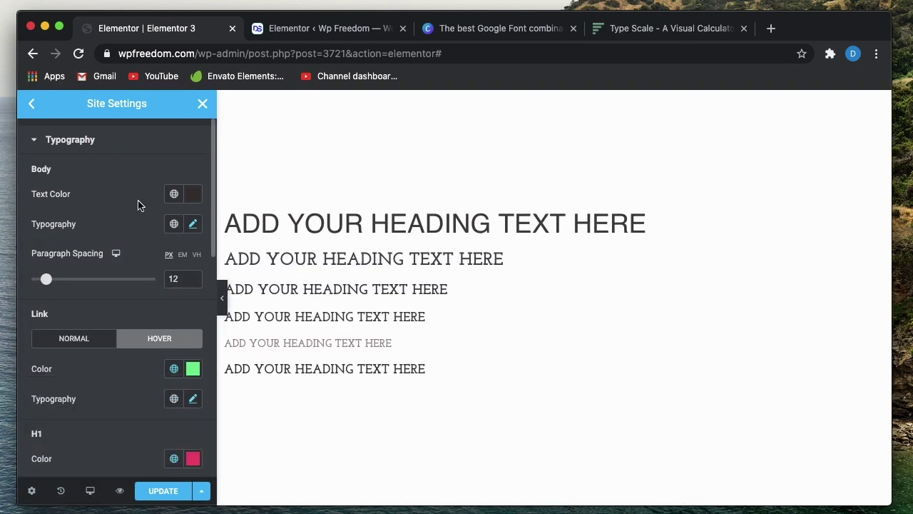
{"action": "scroll", "coordinate": [140, 206], "scroll_direction": "down", "scroll_amount": 10}
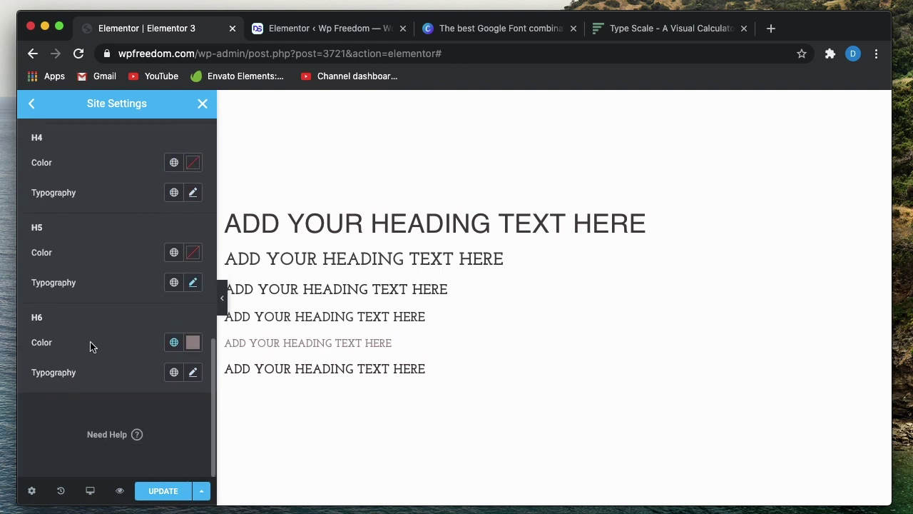
{"action": "left_click", "coordinate": [175, 343]}
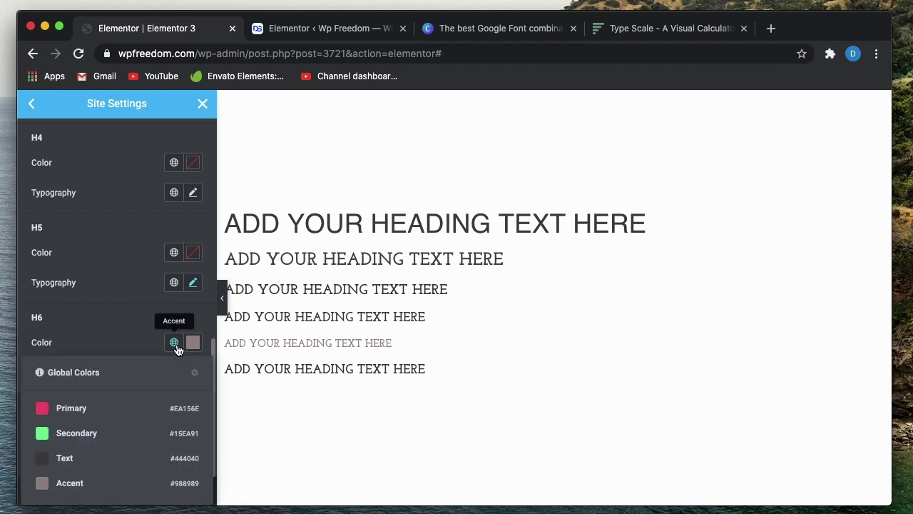
{"action": "left_click", "coordinate": [108, 488]}
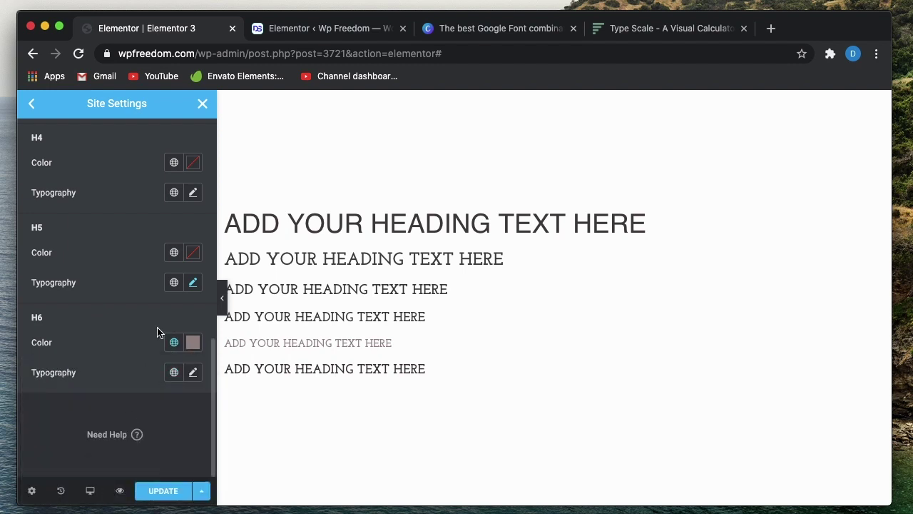
{"action": "triple_click", "coordinate": [315, 345]}
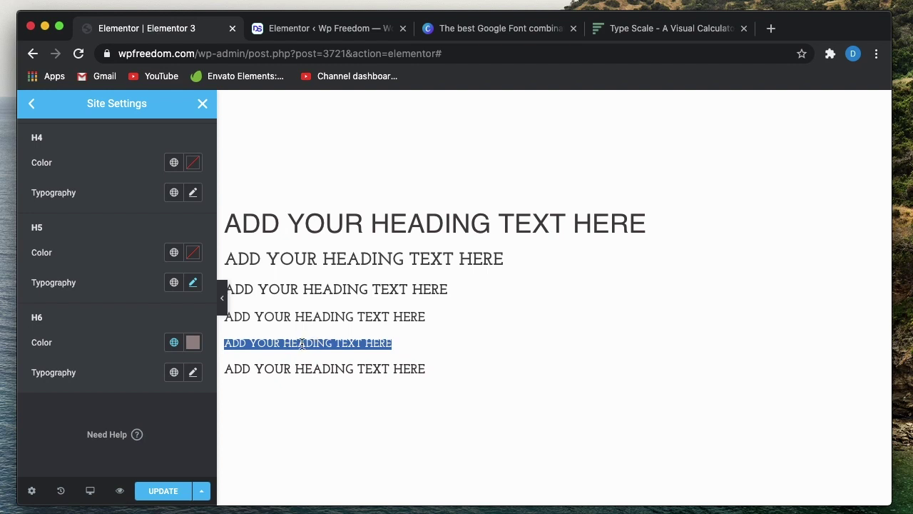
{"action": "left_click", "coordinate": [174, 342]}
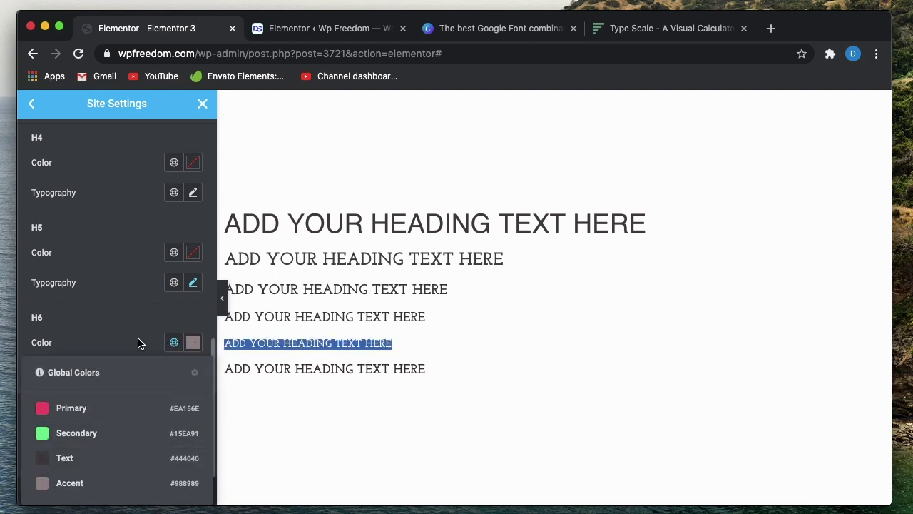
{"action": "left_click", "coordinate": [139, 343]}
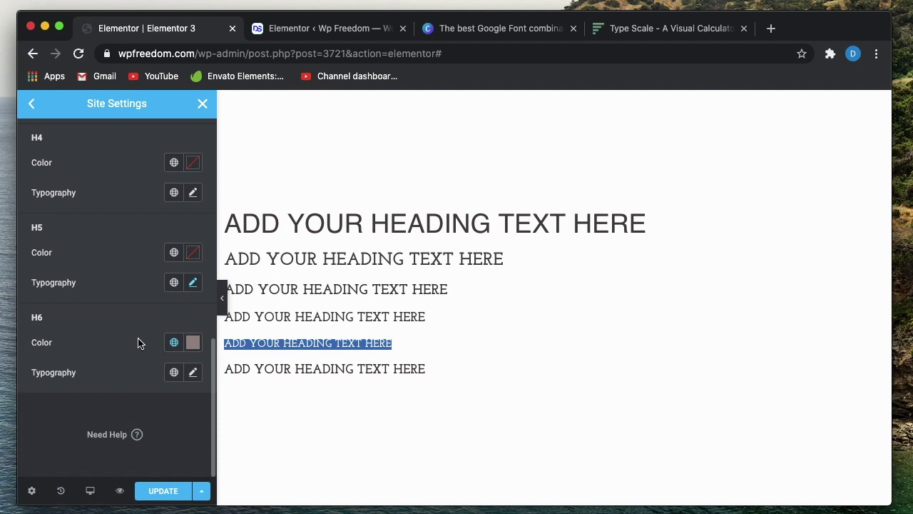
{"action": "left_click", "coordinate": [173, 345]}
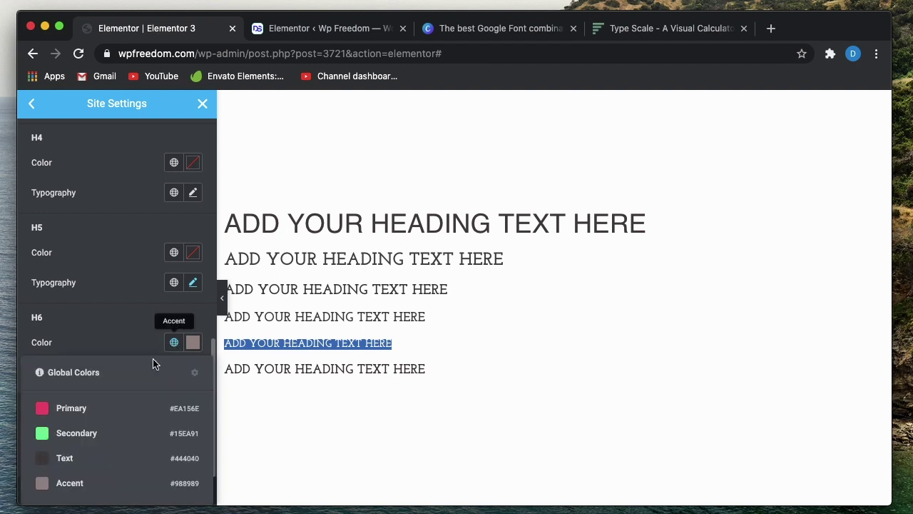
{"action": "left_click", "coordinate": [130, 325]}
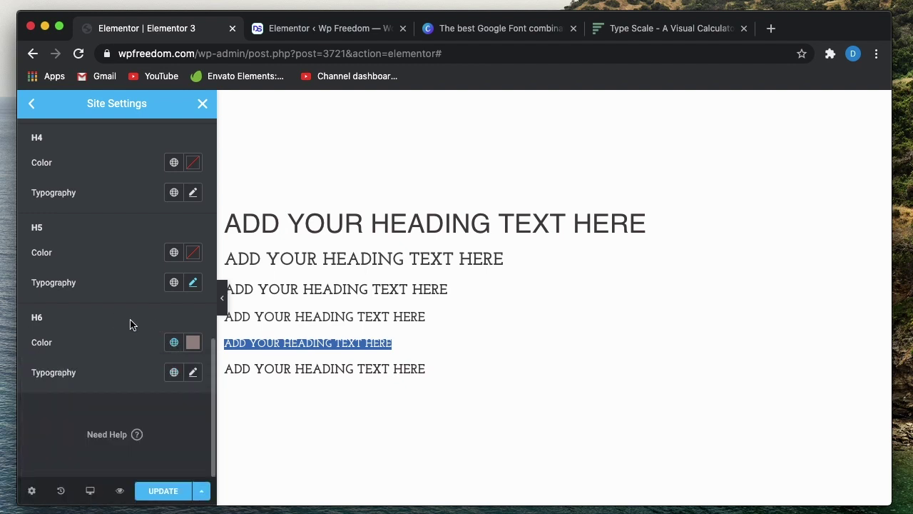
Change the H6 font family to Six Caps after checking its pairing with Josefin Slab
{"action": "left_click", "coordinate": [194, 374]}
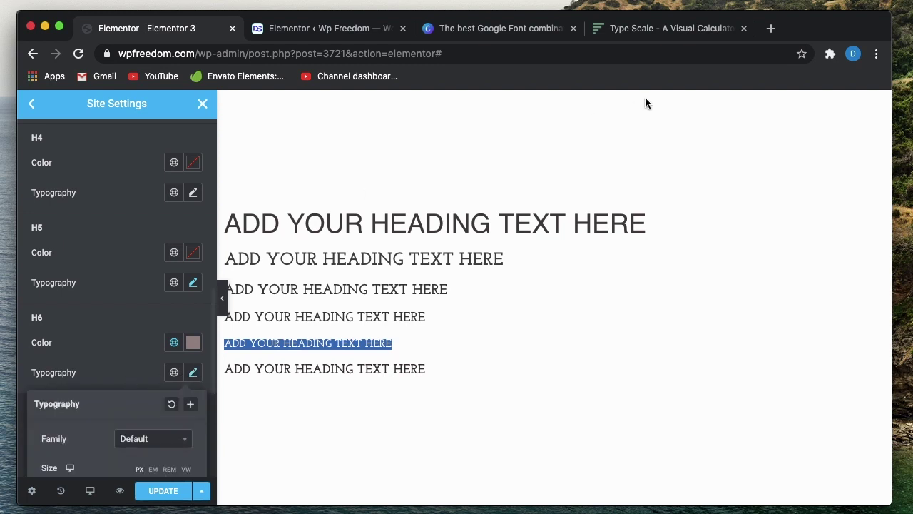
{"action": "left_click", "coordinate": [507, 30]}
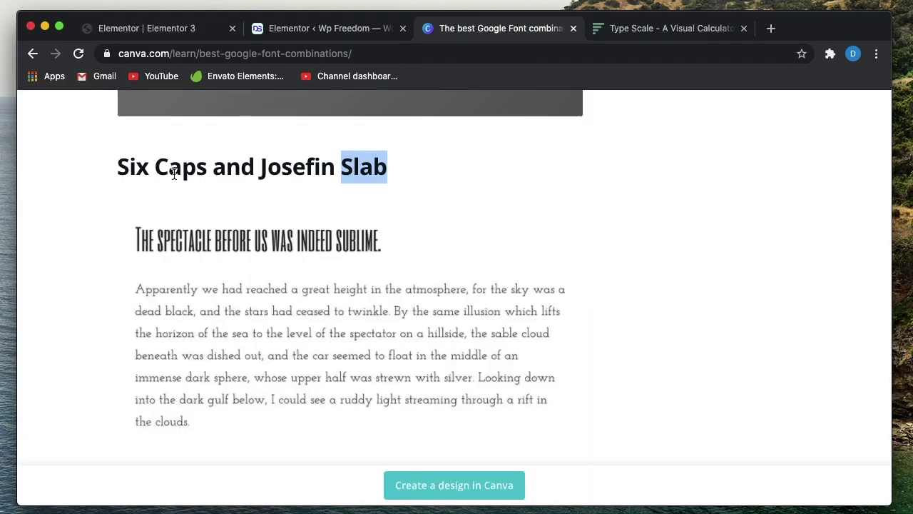
{"action": "left_click", "coordinate": [147, 29]}
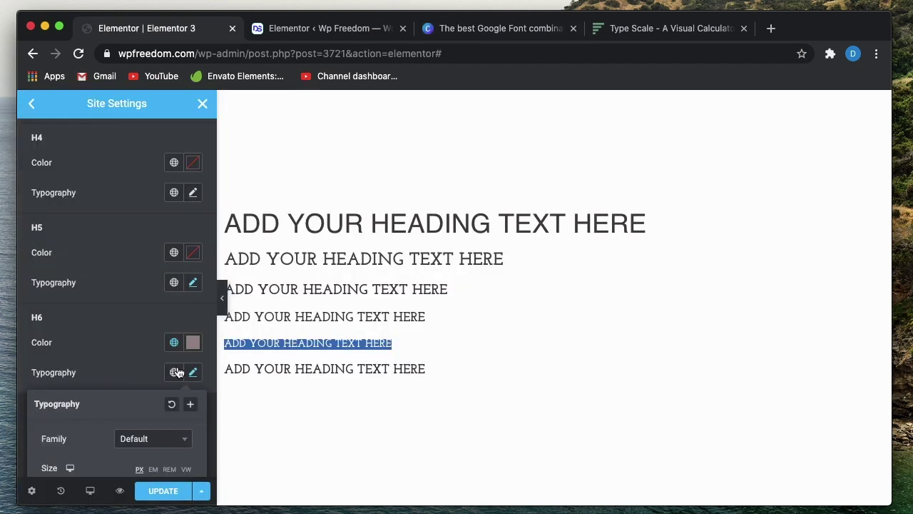
{"action": "left_click", "coordinate": [156, 443]}
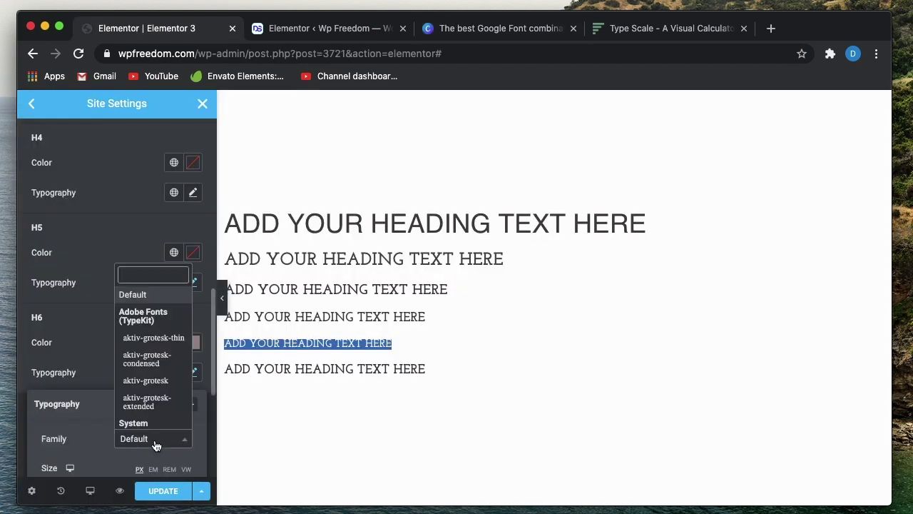
{"action": "type", "text": "six"}
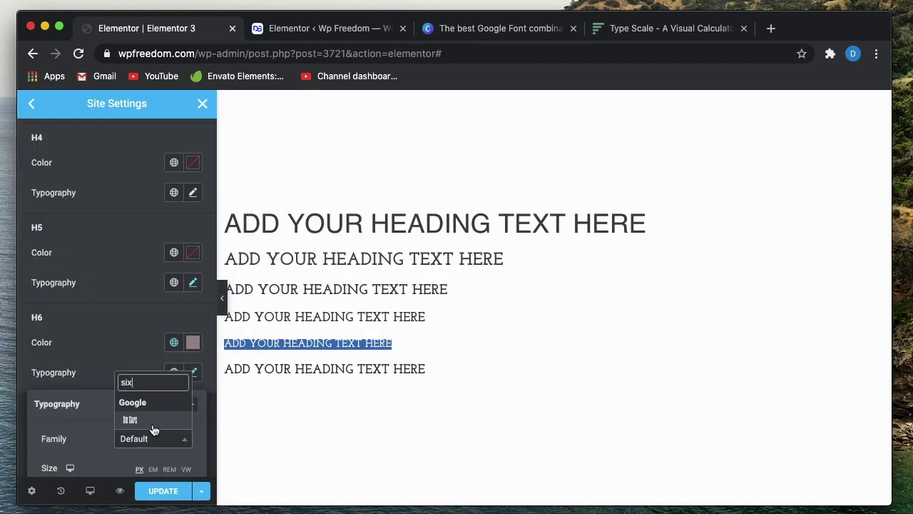
{"action": "left_click", "coordinate": [159, 421]}
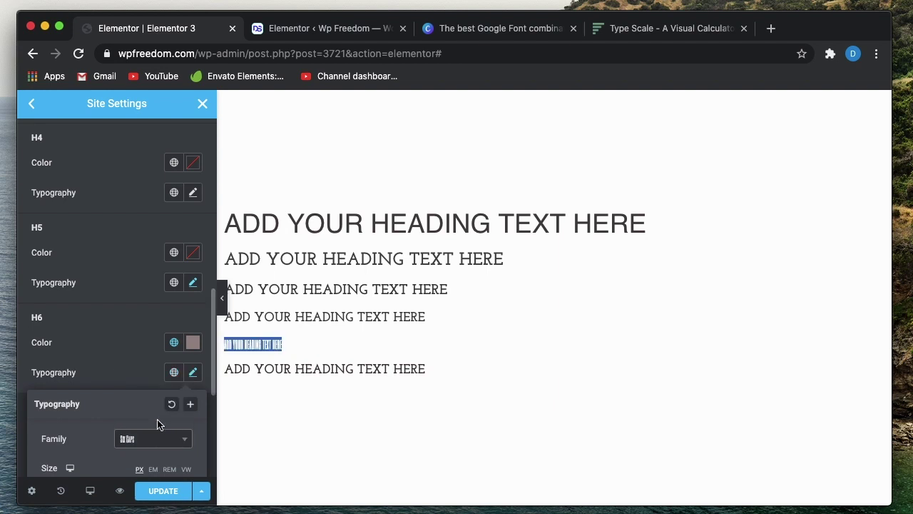
{"action": "scroll", "coordinate": [121, 385], "scroll_direction": "down", "scroll_amount": 2}
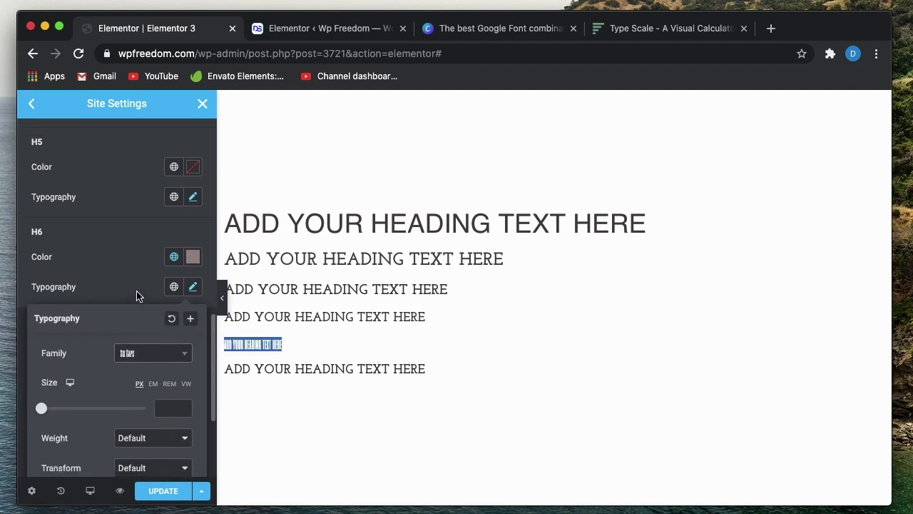
{"action": "scroll", "coordinate": [139, 296], "scroll_direction": "down", "scroll_amount": 2}
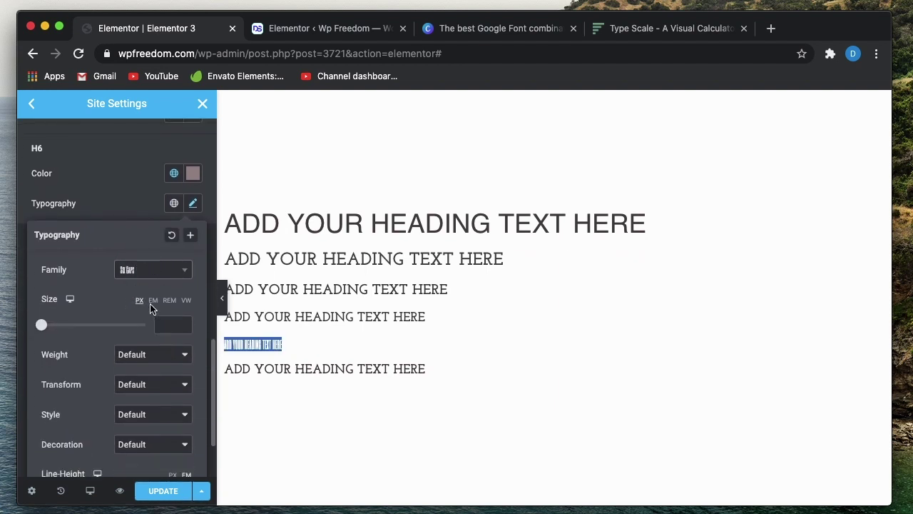
Set the H6 font size to 1.25 rem, copied from the type-scale.com calculator
{"action": "left_click", "coordinate": [669, 27]}
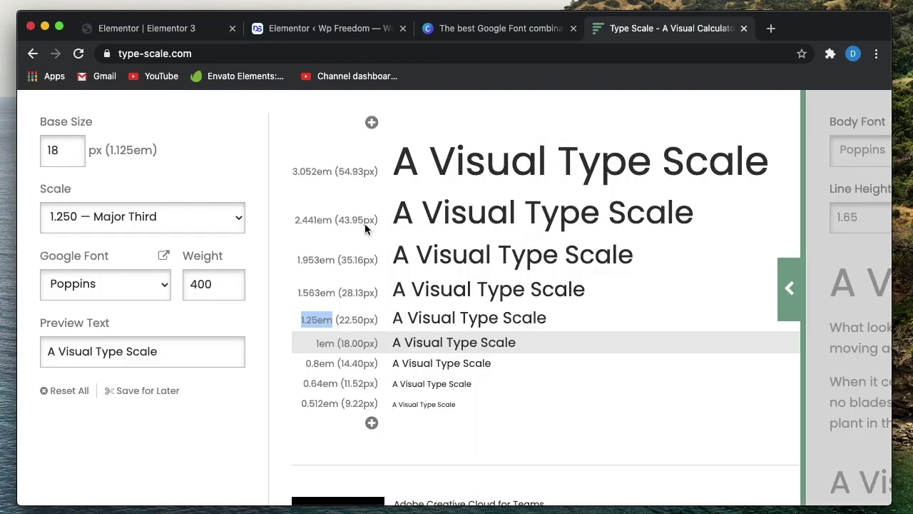
{"action": "triple_click", "coordinate": [323, 321]}
{"action": "double_click", "coordinate": [318, 322]}
{"action": "left_click", "coordinate": [146, 27]}
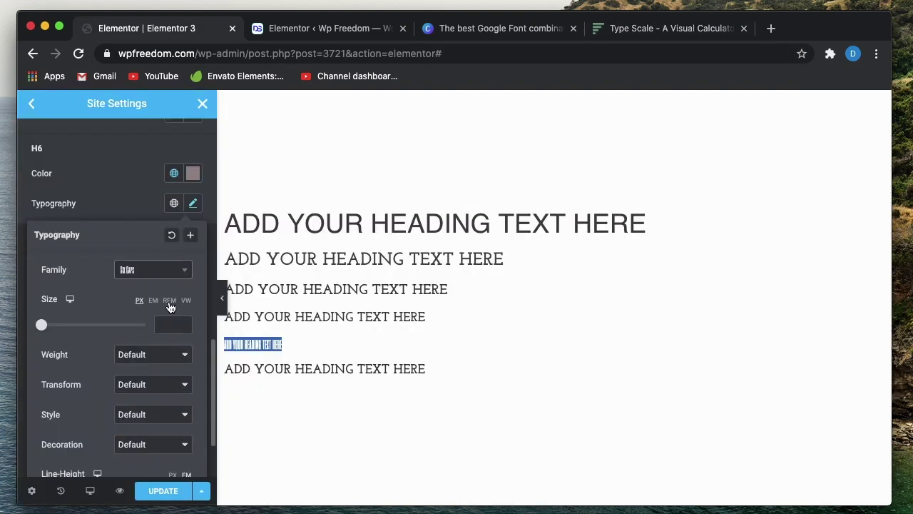
{"action": "left_click", "coordinate": [170, 300]}
{"action": "left_click", "coordinate": [169, 325]}
{"action": "scroll", "coordinate": [107, 276], "scroll_direction": "up", "scroll_amount": 10}
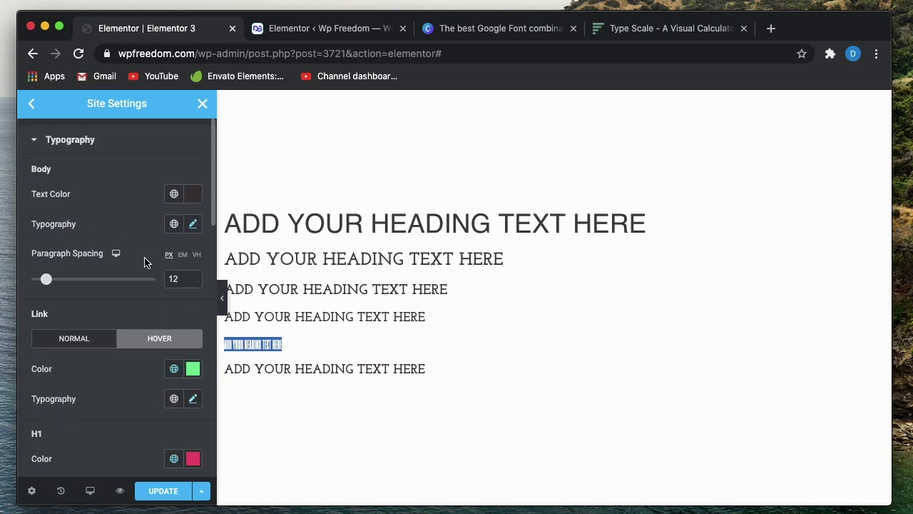
{"action": "scroll", "coordinate": [120, 292], "scroll_direction": "down", "scroll_amount": 10}
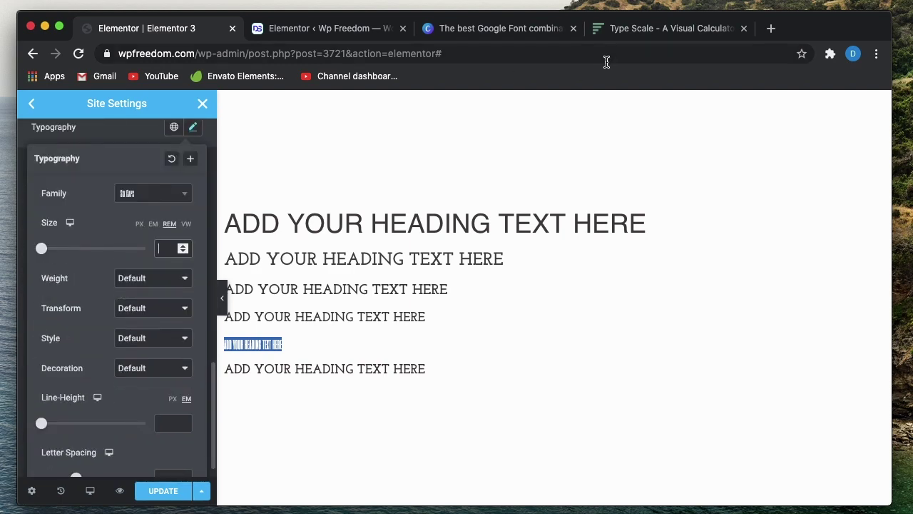
{"action": "left_click", "coordinate": [651, 32]}
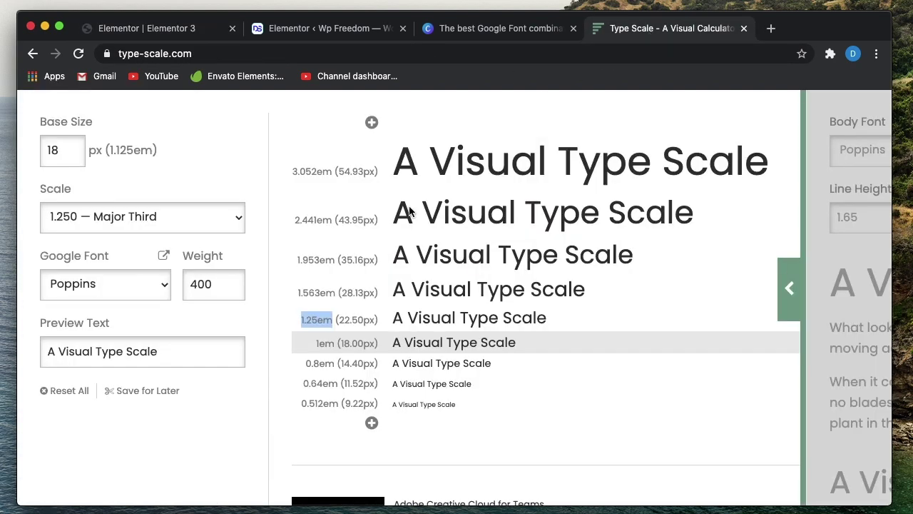
{"action": "double_click", "coordinate": [315, 321]}
{"action": "left_click", "coordinate": [178, 31]}
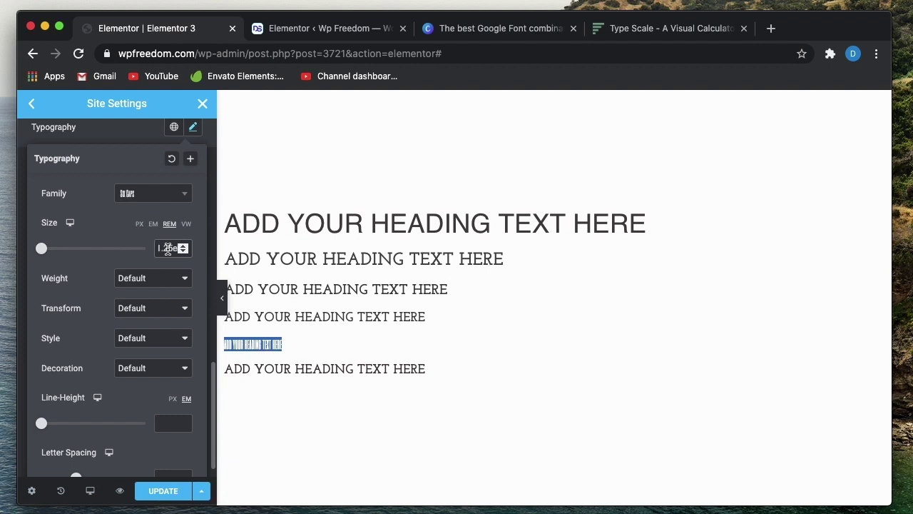
{"action": "key", "text": "BackSpace"}
{"action": "key", "text": "BackSpace"}
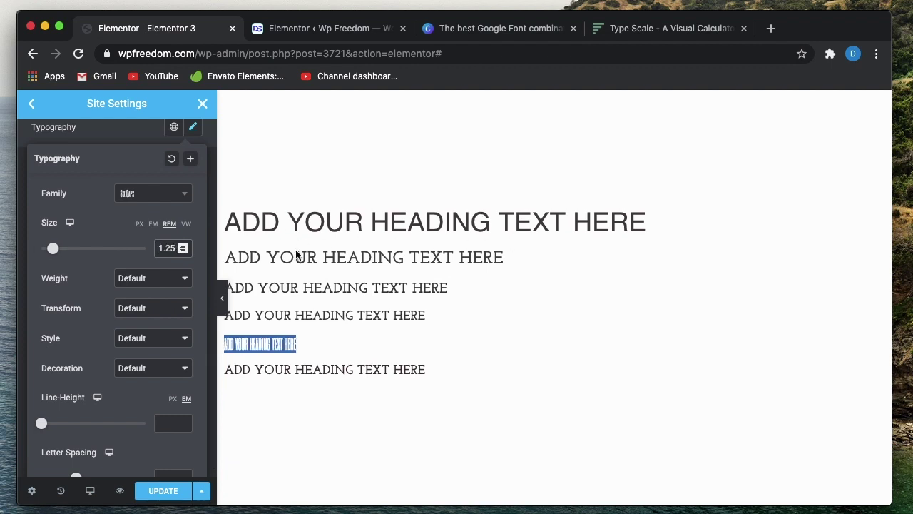
Give H6 a font weight of 400 and letter spacing of 3.3
{"action": "left_click", "coordinate": [151, 280]}
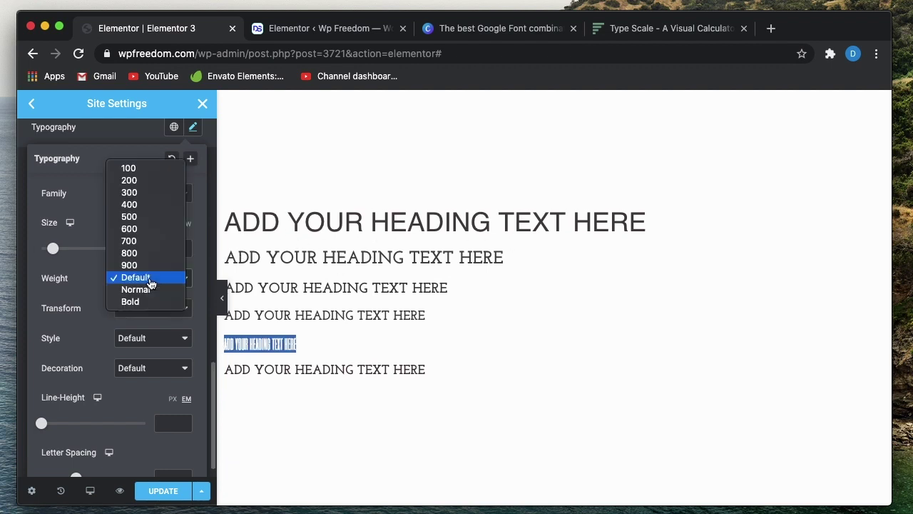
{"action": "left_click", "coordinate": [135, 205]}
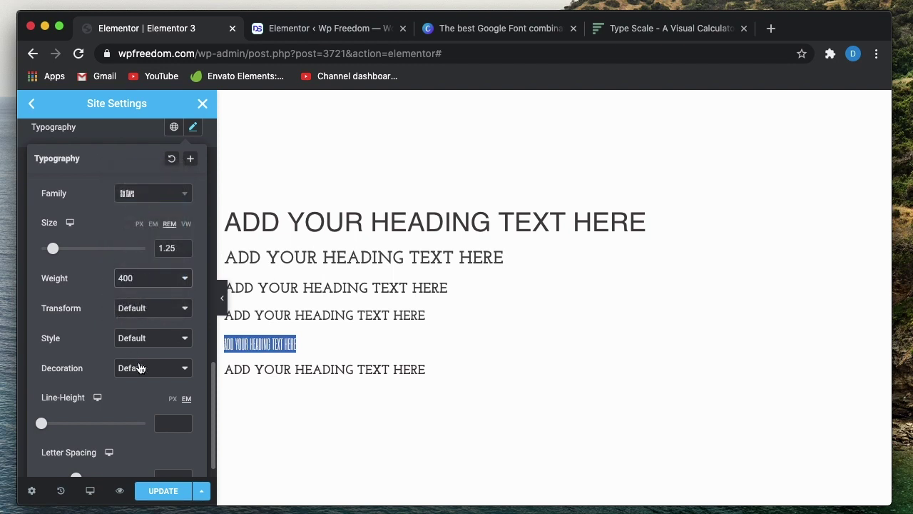
{"action": "scroll", "coordinate": [141, 287], "scroll_direction": "down", "scroll_amount": 1}
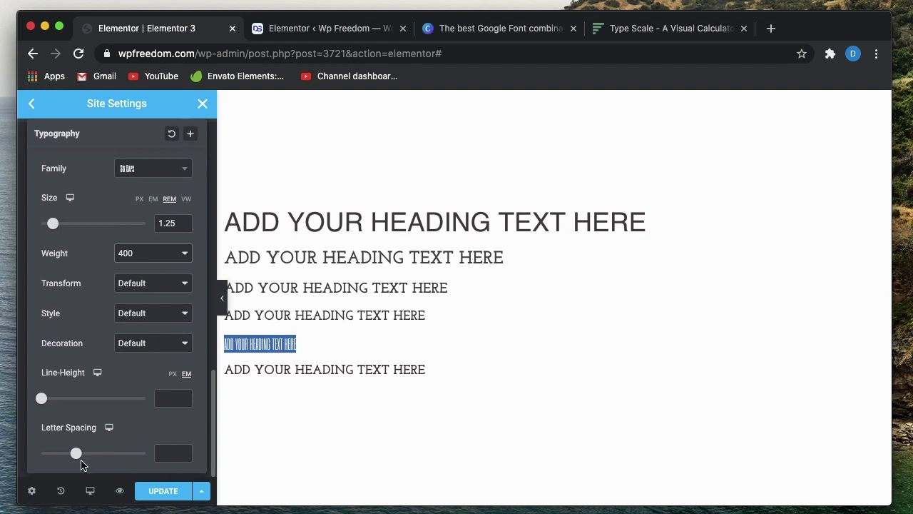
{"action": "left_click_drag", "start_coordinate": [76, 452], "coordinate": [99, 457]}
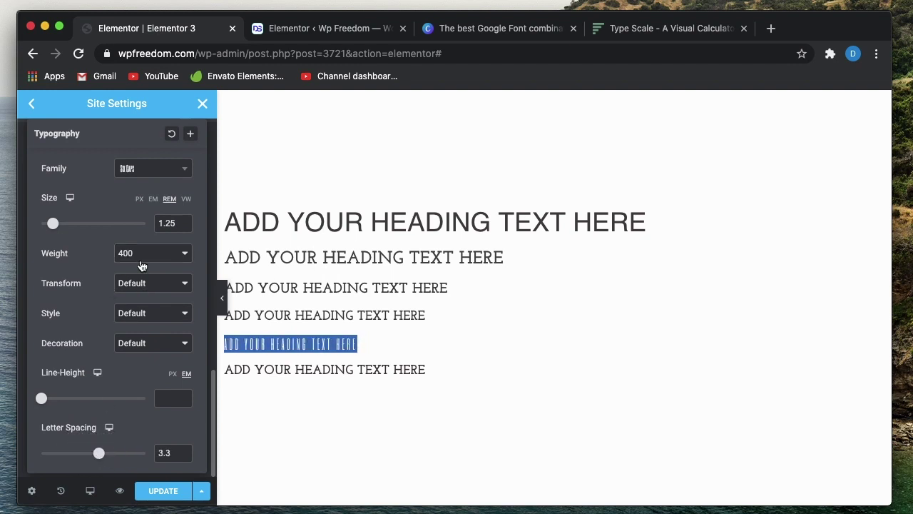
{"action": "scroll", "coordinate": [107, 287], "scroll_direction": "up", "scroll_amount": 3}
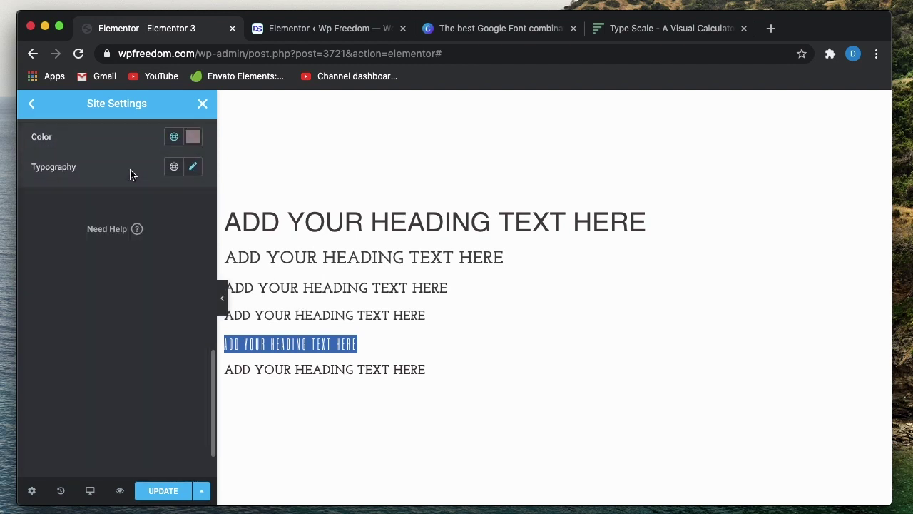
Close the H6 settings and copy the 1.563em value from the type scale calculator
{"action": "left_click", "coordinate": [132, 174]}
{"action": "scroll", "coordinate": [130, 175], "scroll_direction": "up", "scroll_amount": 1}
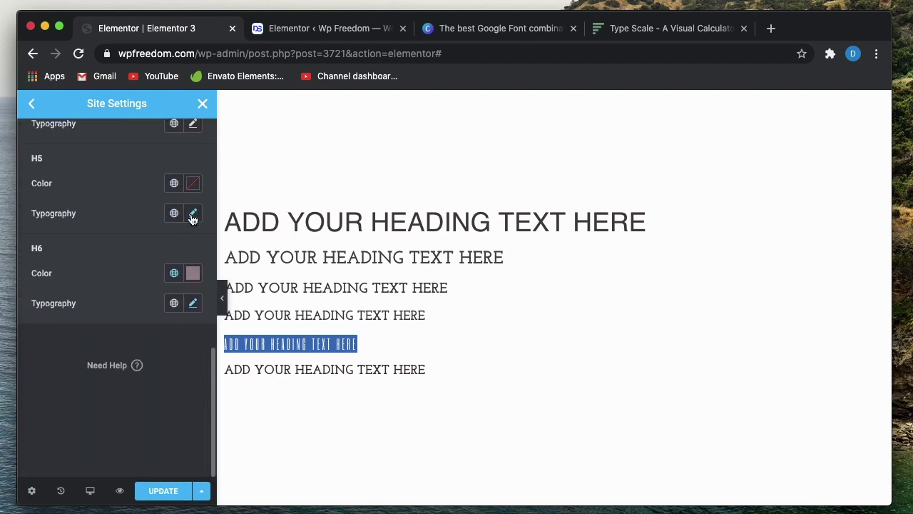
{"action": "left_click", "coordinate": [625, 35]}
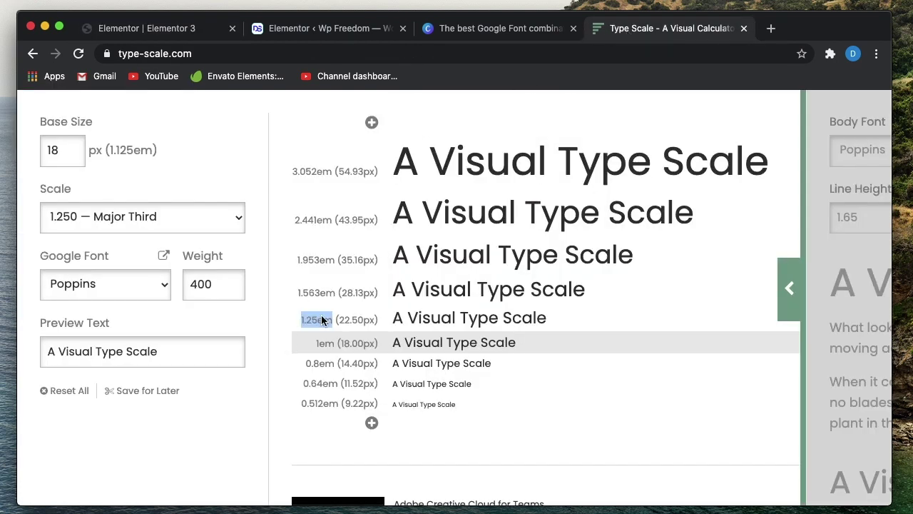
{"action": "double_click", "coordinate": [316, 294]}
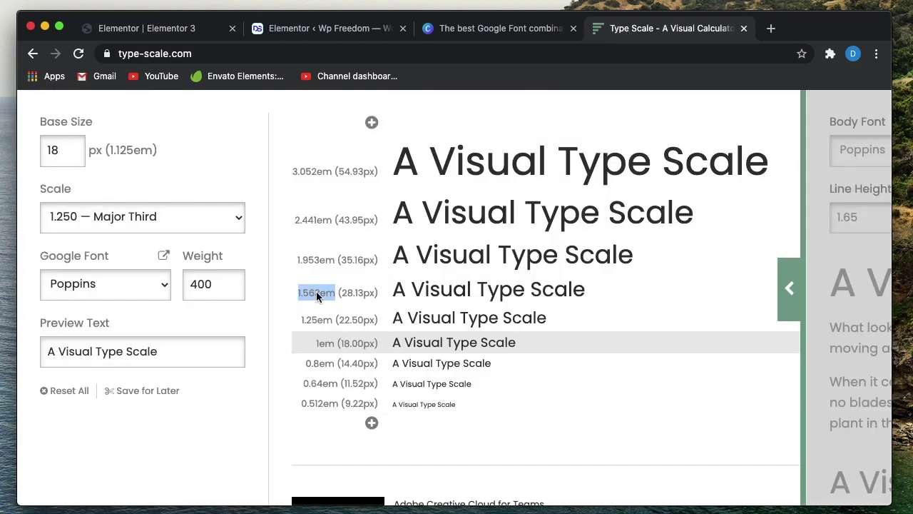
{"action": "left_click", "coordinate": [156, 31]}
Set the H5 font size to 1.563 rem by pasting the copied value
{"action": "scroll", "coordinate": [85, 256], "scroll_direction": "up", "scroll_amount": 2}
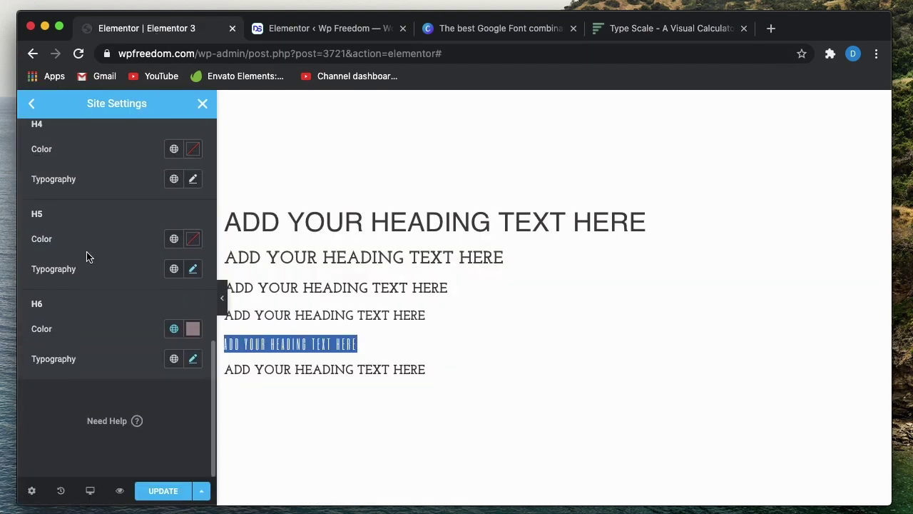
{"action": "left_click", "coordinate": [193, 268]}
{"action": "scroll", "coordinate": [89, 321], "scroll_direction": "down", "scroll_amount": 3}
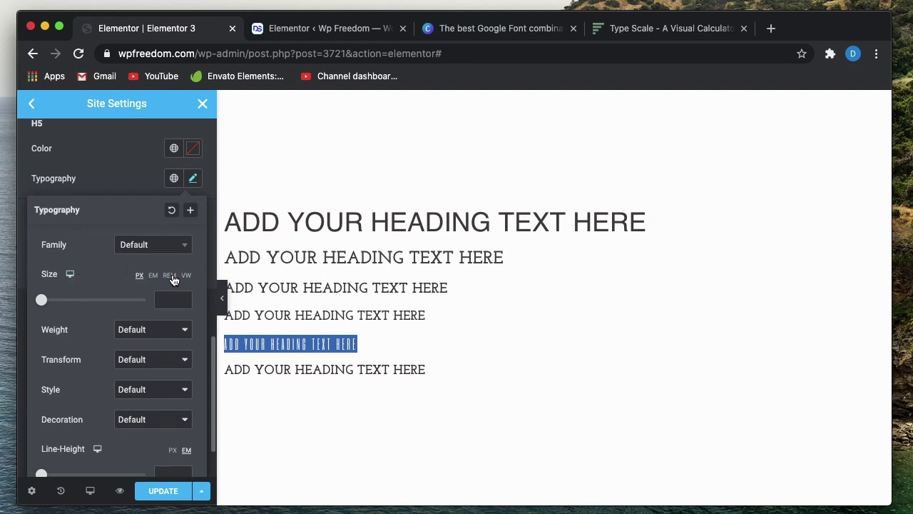
{"action": "scroll", "coordinate": [171, 279], "scroll_direction": "up", "scroll_amount": 10}
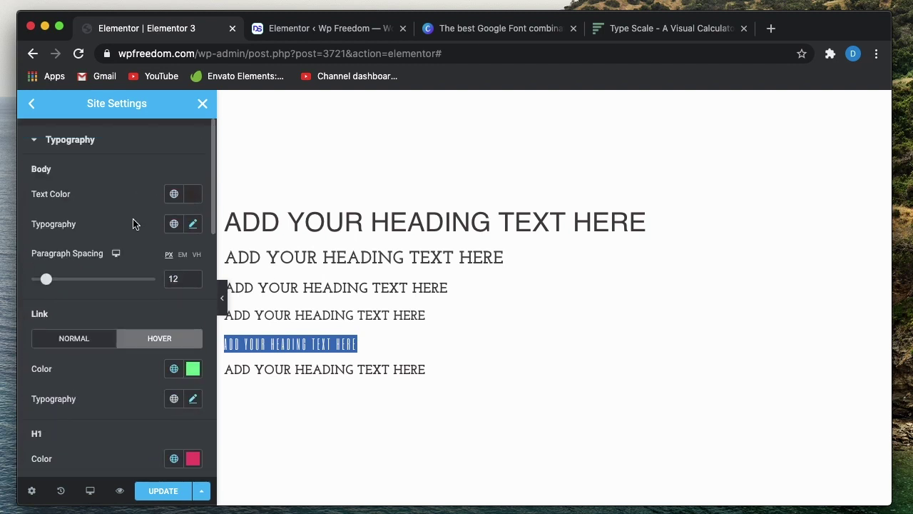
{"action": "left_click", "coordinate": [192, 227]}
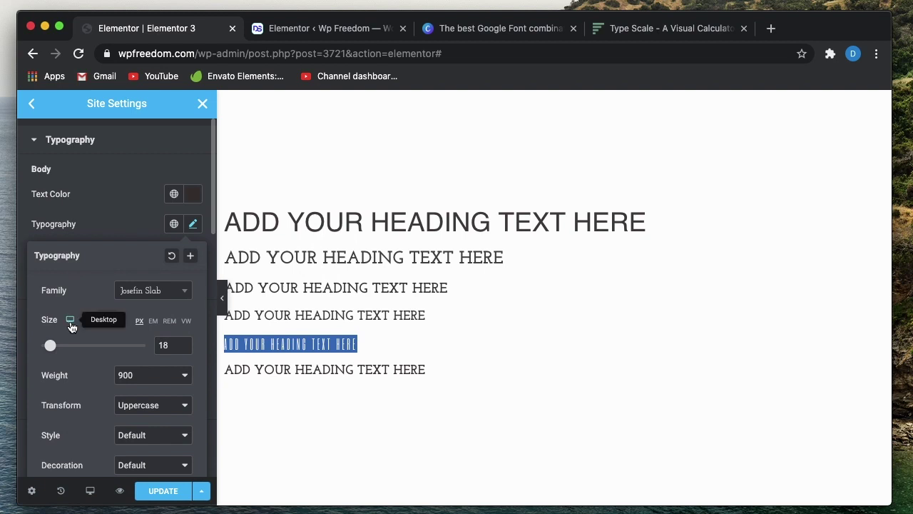
{"action": "left_click", "coordinate": [193, 224]}
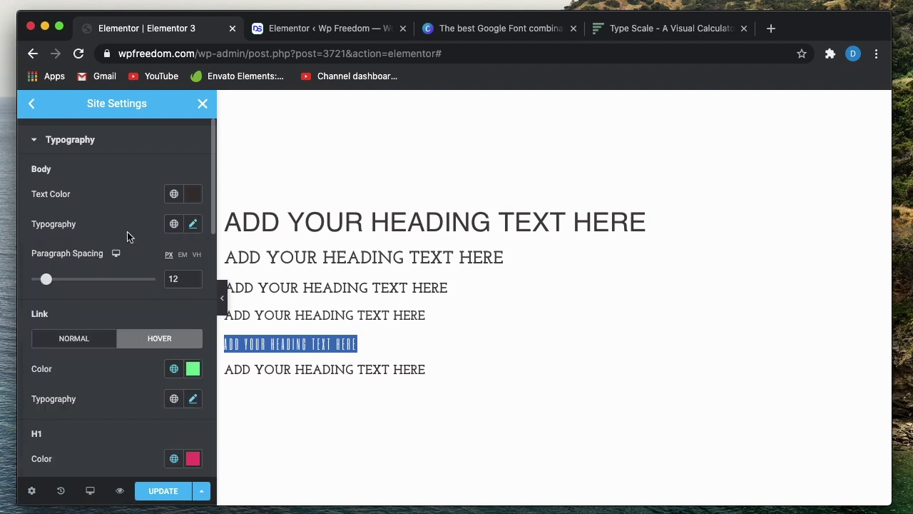
{"action": "scroll", "coordinate": [128, 237], "scroll_direction": "down", "scroll_amount": 10}
{"action": "scroll", "coordinate": [127, 236], "scroll_direction": "up", "scroll_amount": 3}
{"action": "scroll", "coordinate": [130, 240], "scroll_direction": "down", "scroll_amount": 2}
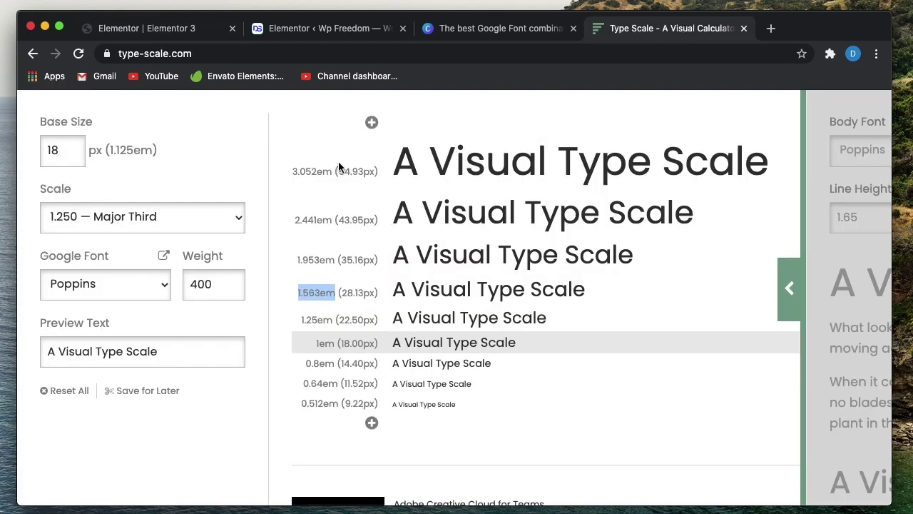
{"action": "left_click", "coordinate": [685, 28]}
{"action": "left_click", "coordinate": [159, 28]}
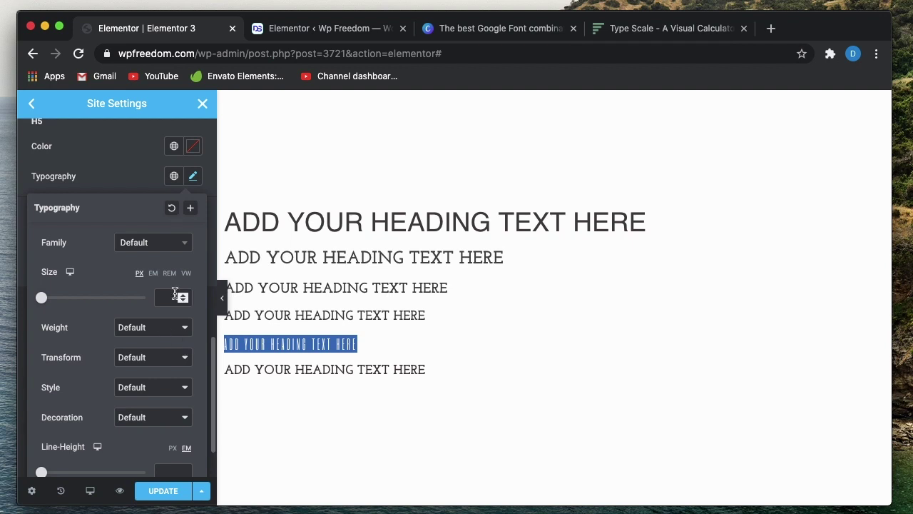
{"action": "left_click", "coordinate": [165, 298]}
{"action": "type", "text": "1.563"}
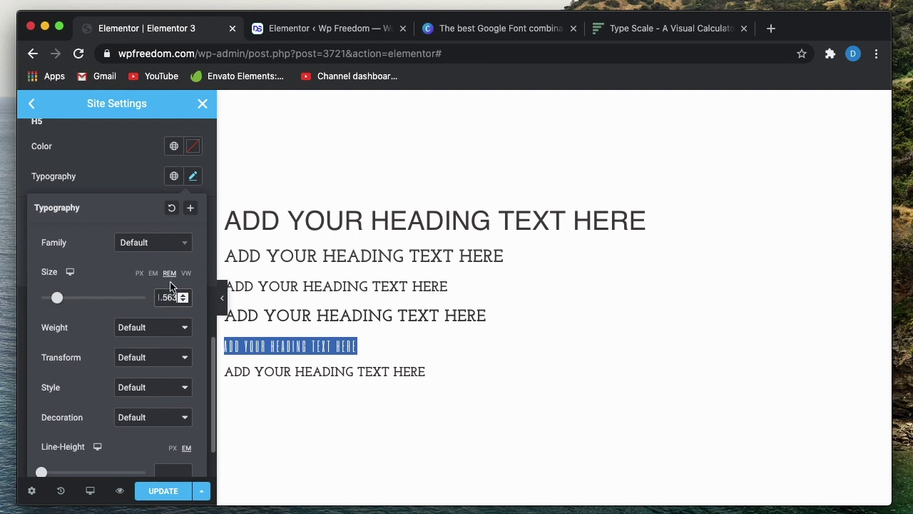
Set the H5 heading colour to the global Text colour
{"action": "left_click", "coordinate": [142, 171]}
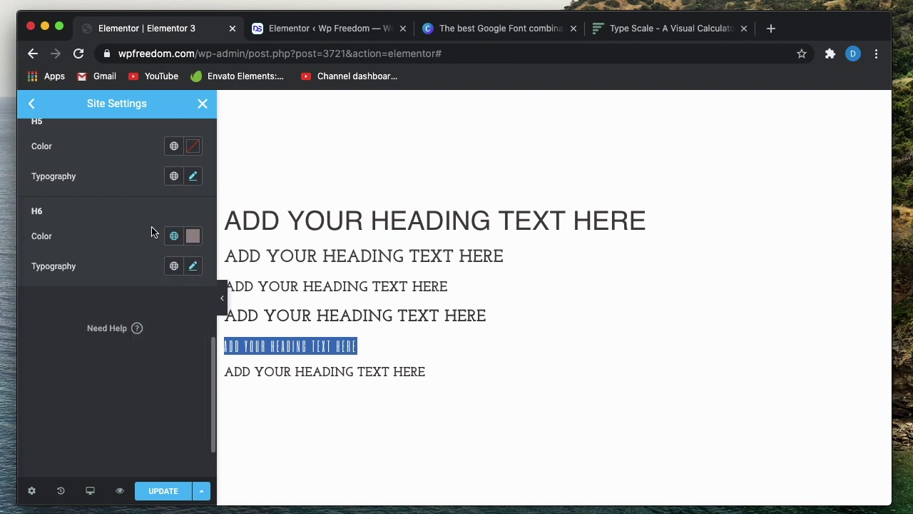
{"action": "scroll", "coordinate": [150, 229], "scroll_direction": "up", "scroll_amount": 10}
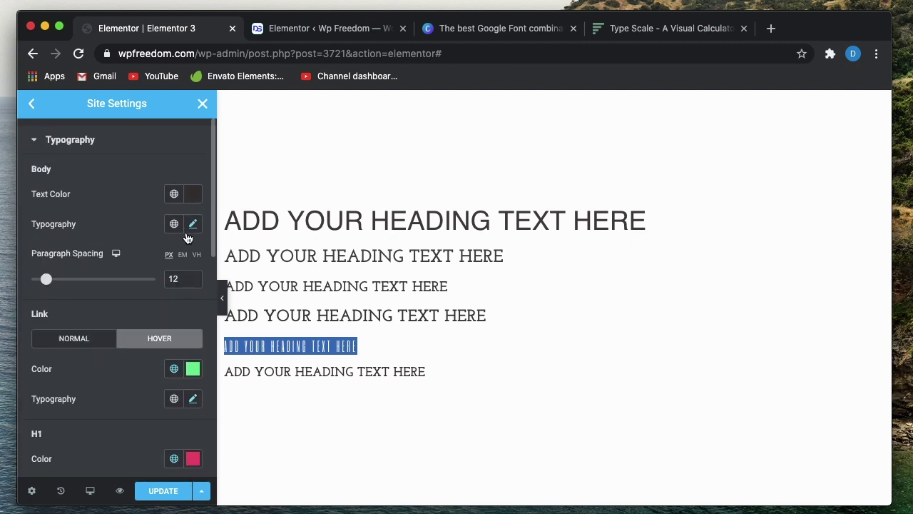
{"action": "scroll", "coordinate": [142, 276], "scroll_direction": "down", "scroll_amount": 10}
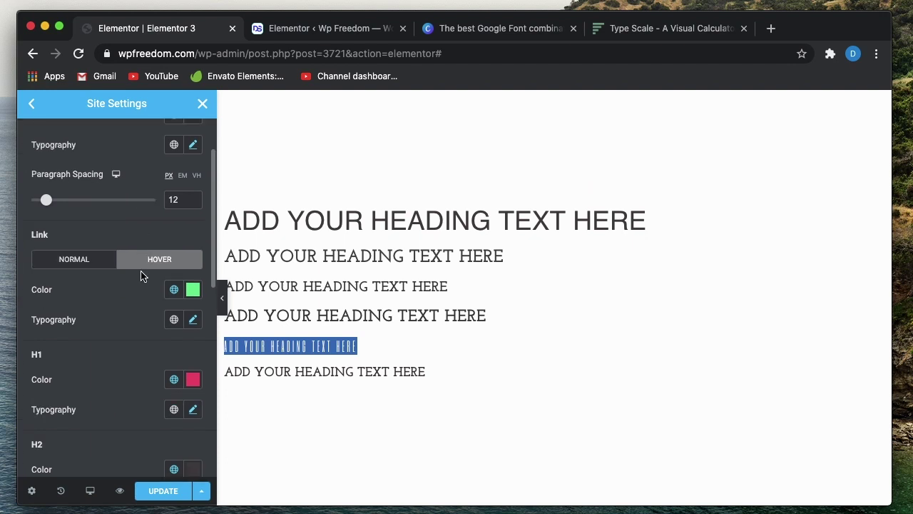
{"action": "scroll", "coordinate": [142, 276], "scroll_direction": "up", "scroll_amount": 2}
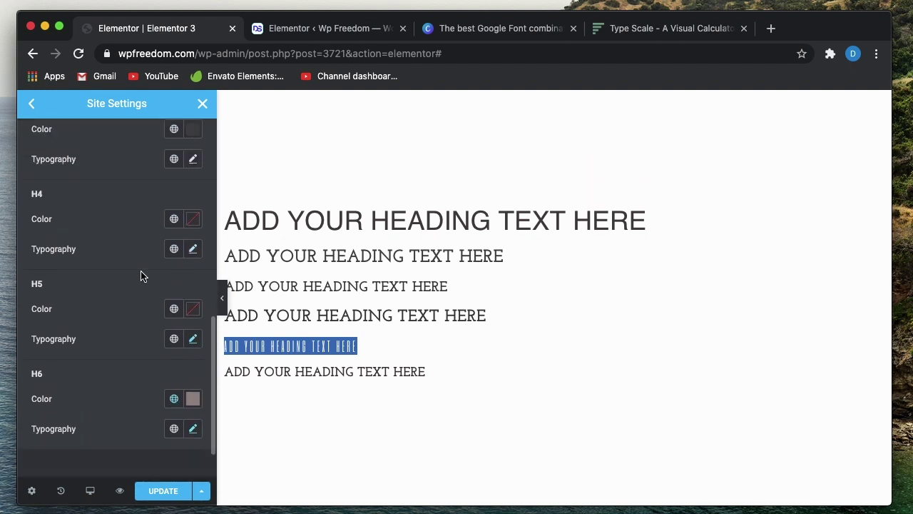
{"action": "left_click", "coordinate": [173, 309]}
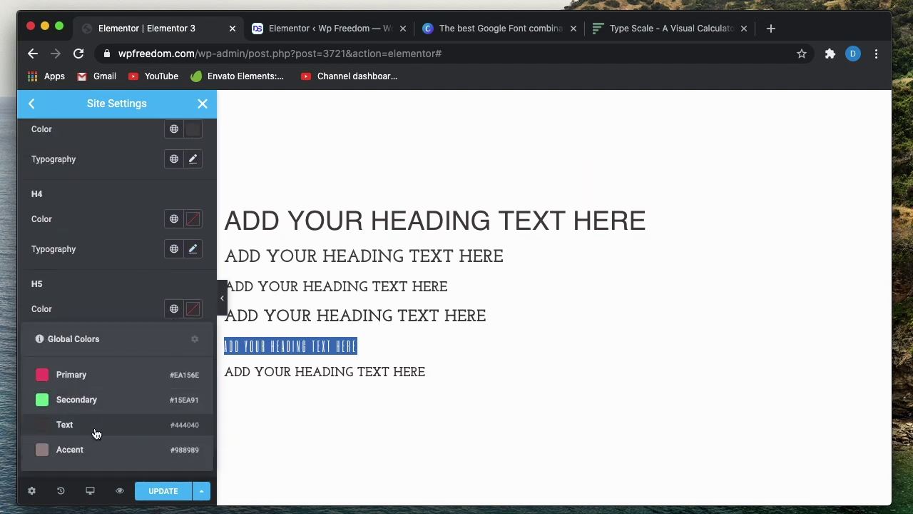
{"action": "left_click", "coordinate": [98, 432]}
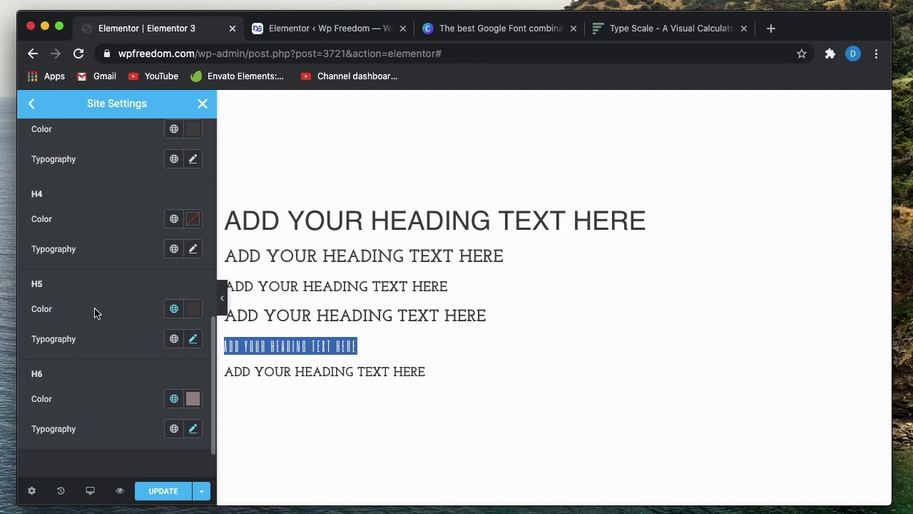
Change the H5 font to Six Caps and widen its letter spacing to 4.6
{"action": "left_click", "coordinate": [193, 339]}
{"action": "scroll", "coordinate": [121, 330], "scroll_direction": "down", "scroll_amount": 3}
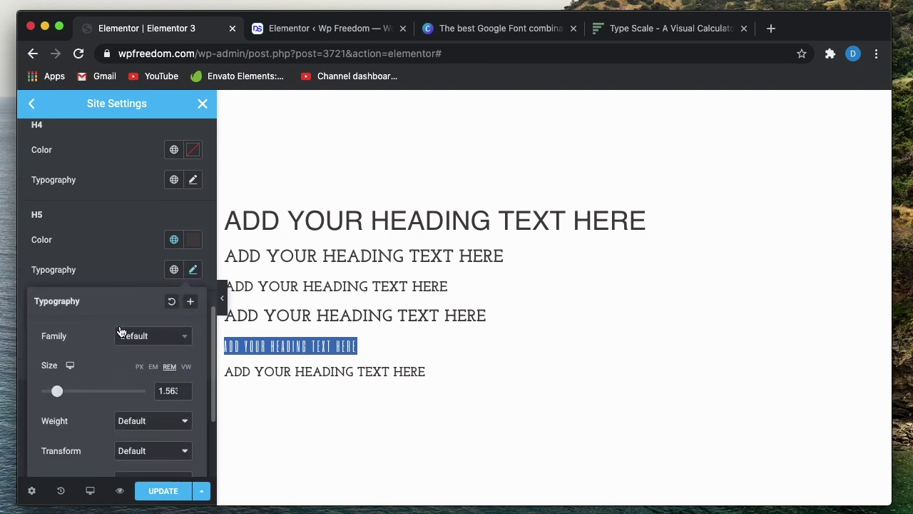
{"action": "left_click", "coordinate": [151, 325]}
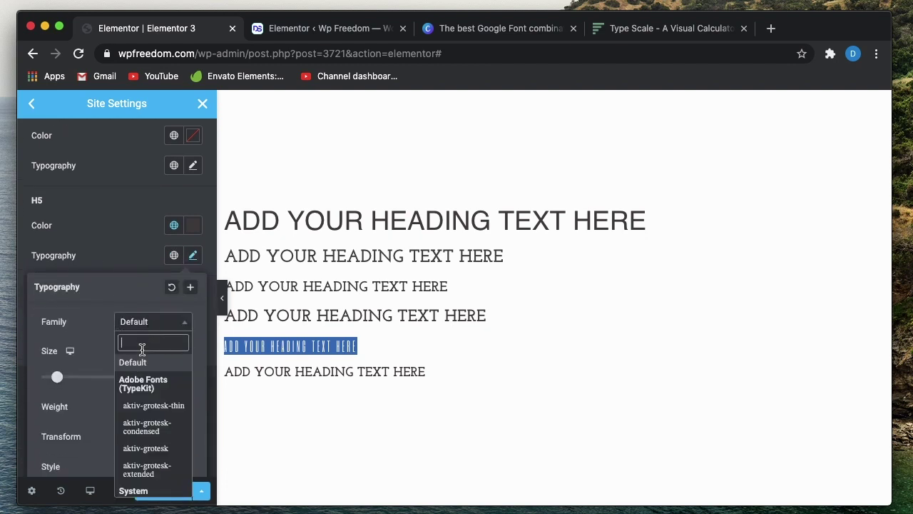
{"action": "type", "text": "six"}
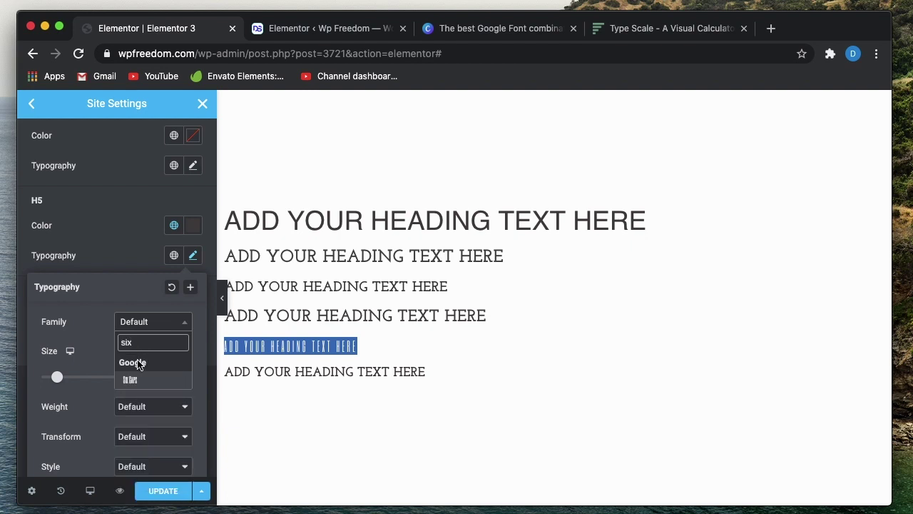
{"action": "left_click", "coordinate": [135, 380]}
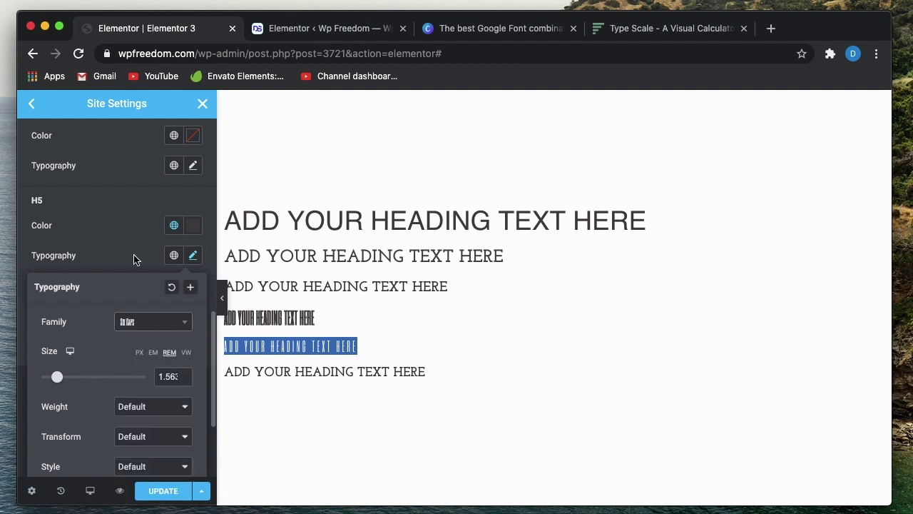
{"action": "scroll", "coordinate": [99, 382], "scroll_direction": "down", "scroll_amount": 3}
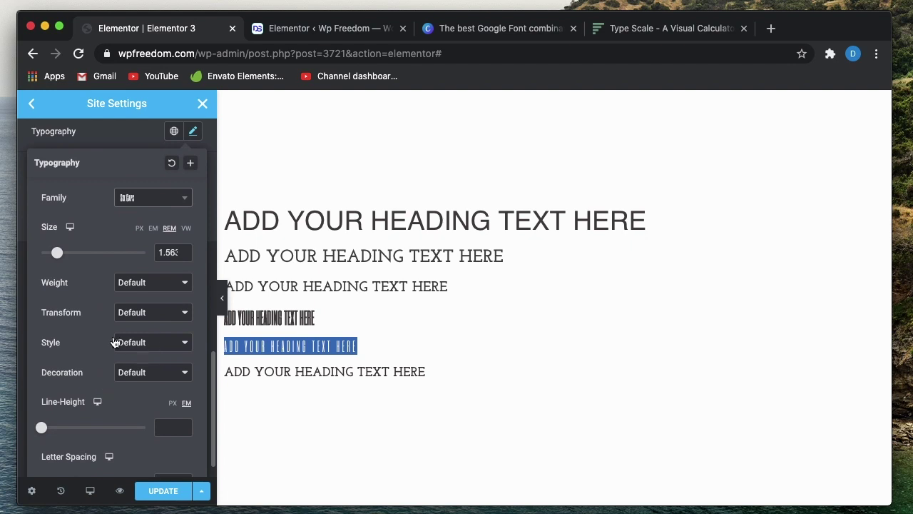
{"action": "scroll", "coordinate": [112, 342], "scroll_direction": "down", "scroll_amount": 1}
{"action": "left_click_drag", "start_coordinate": [78, 454], "coordinate": [112, 456]}
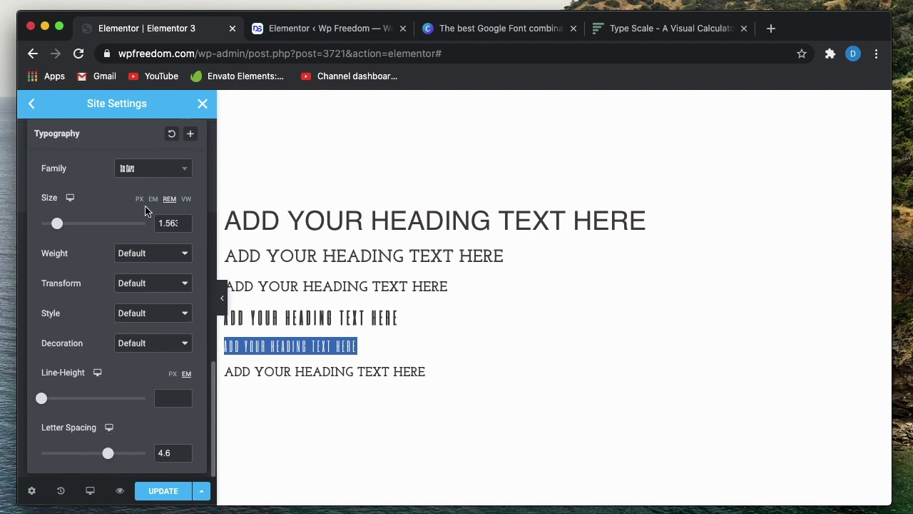
{"action": "scroll", "coordinate": [138, 147], "scroll_direction": "up", "scroll_amount": 2}
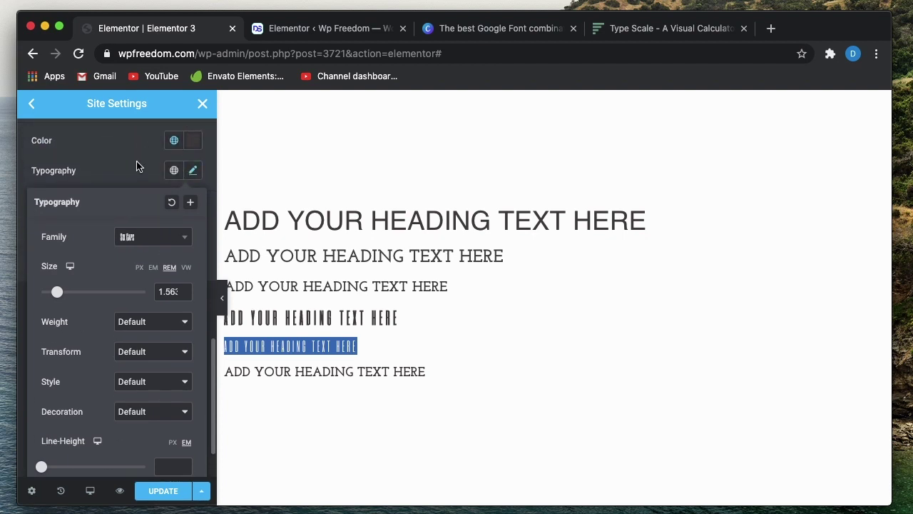
Set the H5 font weight to 400
{"action": "left_click", "coordinate": [138, 164]}
{"action": "scroll", "coordinate": [138, 165], "scroll_direction": "up", "scroll_amount": 1}
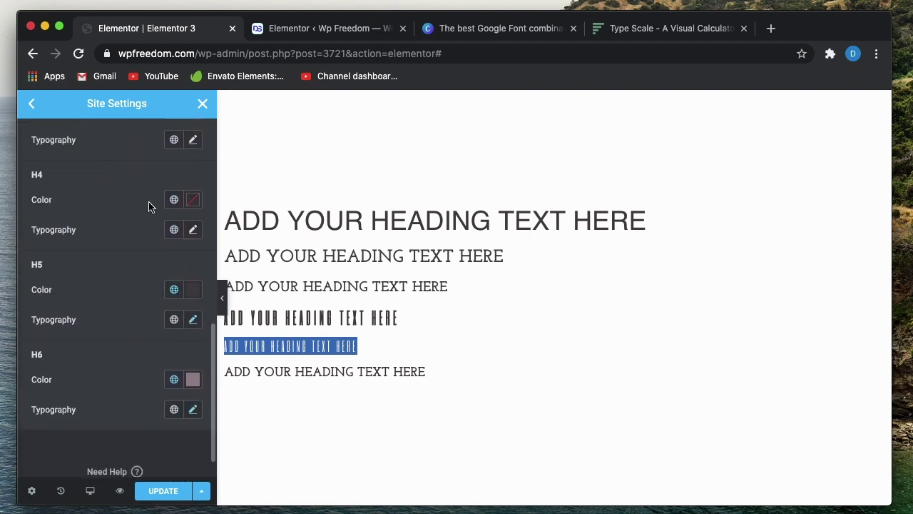
{"action": "left_click", "coordinate": [174, 202]}
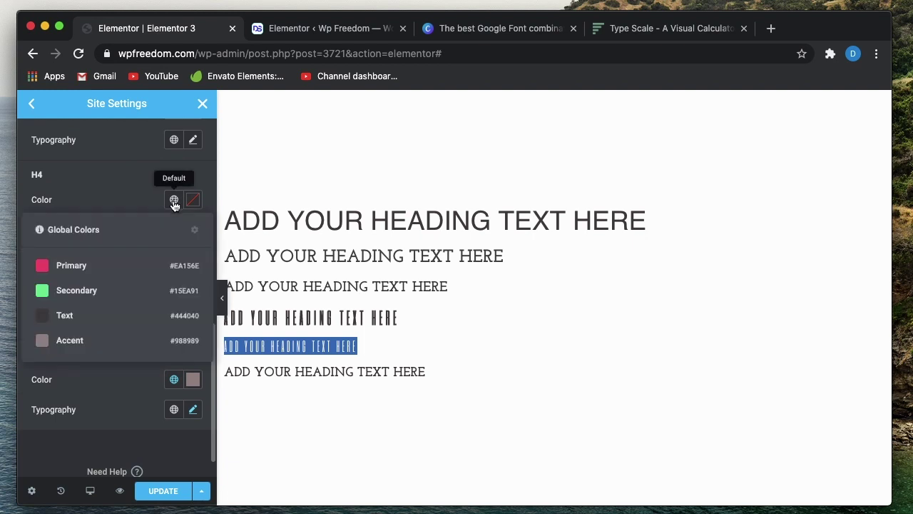
{"action": "left_click", "coordinate": [174, 201]}
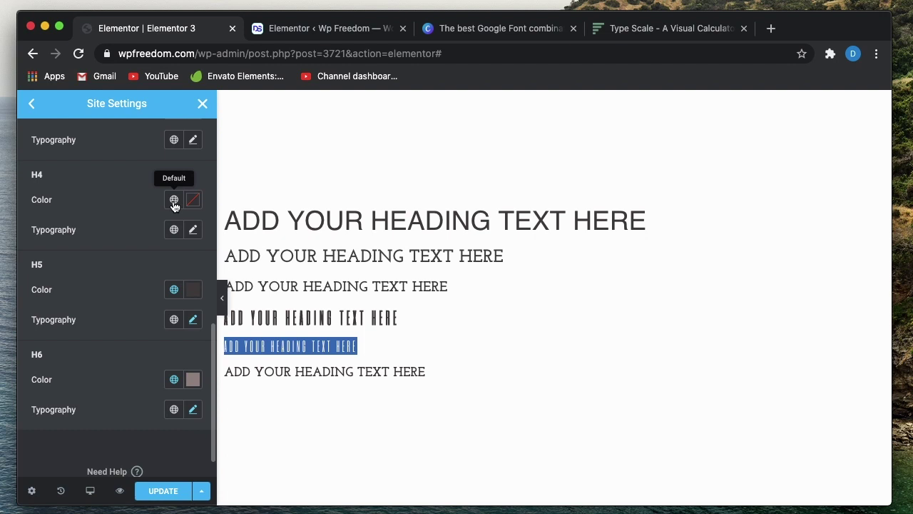
{"action": "left_click", "coordinate": [192, 320]}
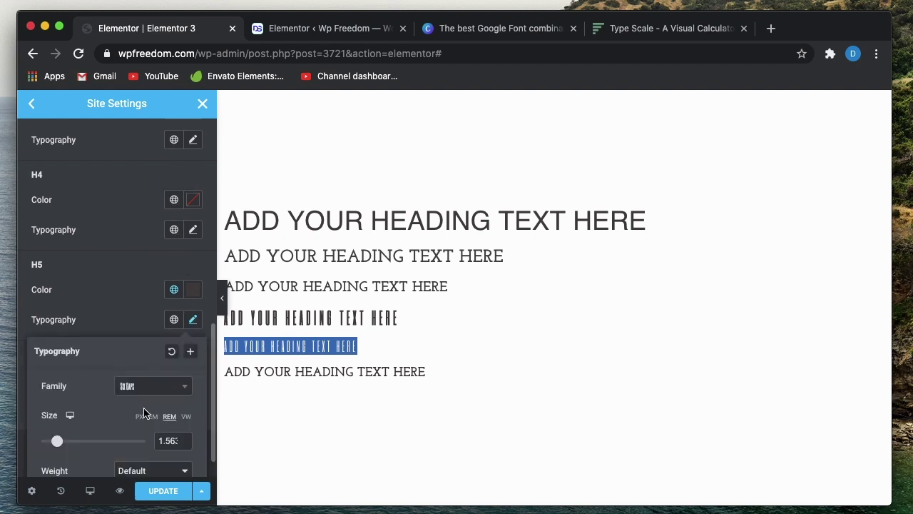
{"action": "scroll", "coordinate": [139, 421], "scroll_direction": "down", "scroll_amount": 3}
{"action": "left_click", "coordinate": [170, 366]}
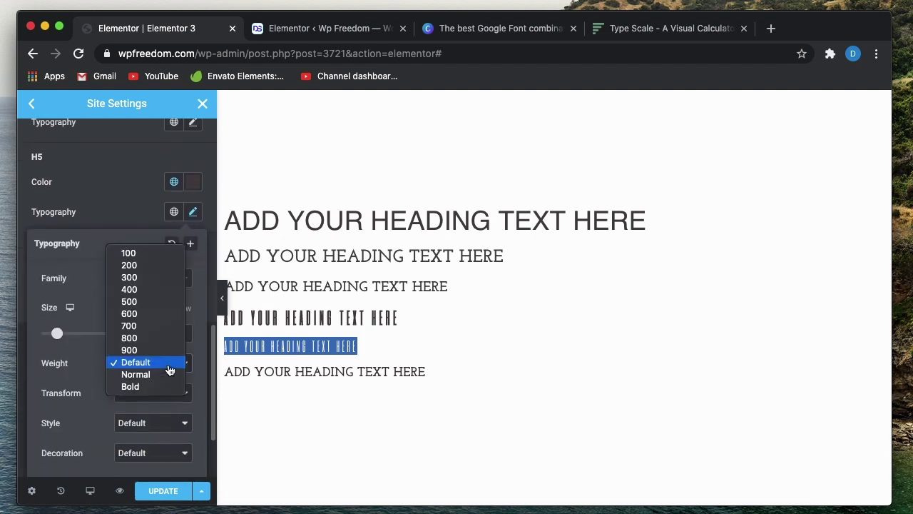
{"action": "left_click", "coordinate": [144, 290]}
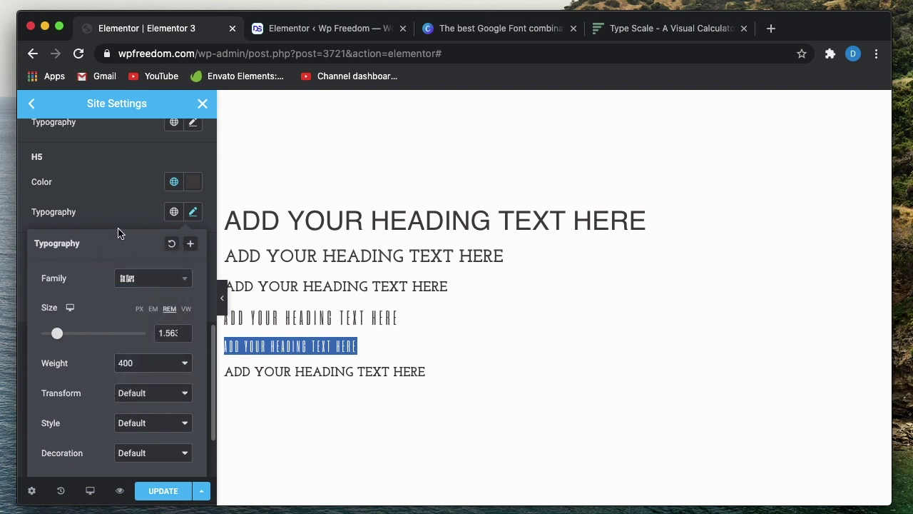
{"action": "left_click", "coordinate": [124, 208]}
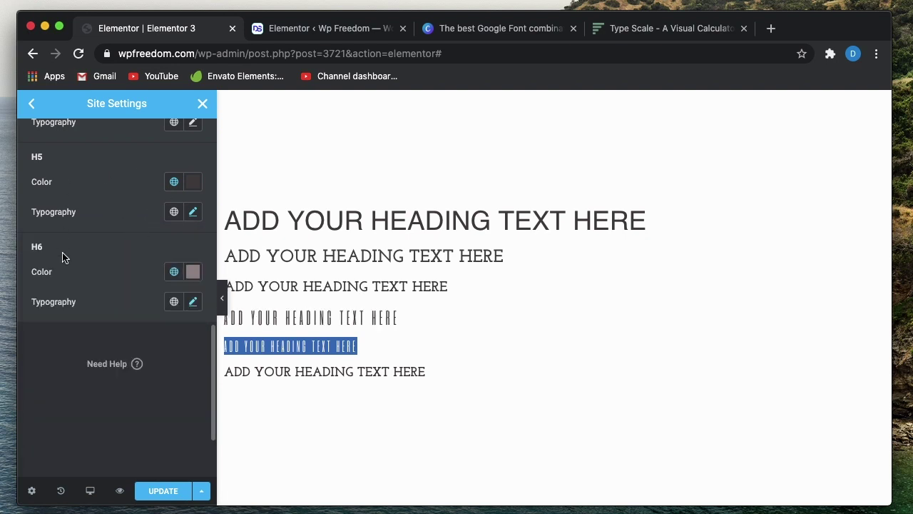
Bring up the H5 typography settings to confirm Playfair Display at weight 600
{"action": "scroll", "coordinate": [64, 263], "scroll_direction": "up", "scroll_amount": 2}
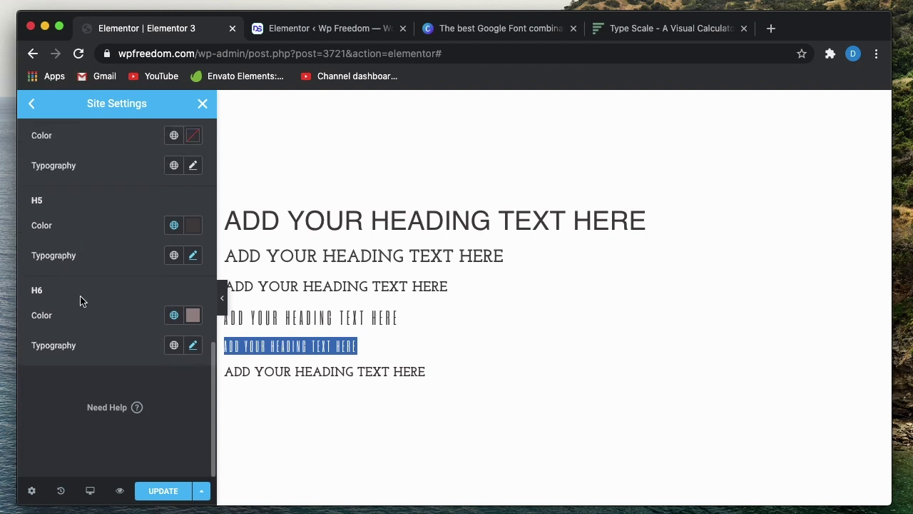
{"action": "scroll", "coordinate": [87, 255], "scroll_direction": "up", "scroll_amount": 3}
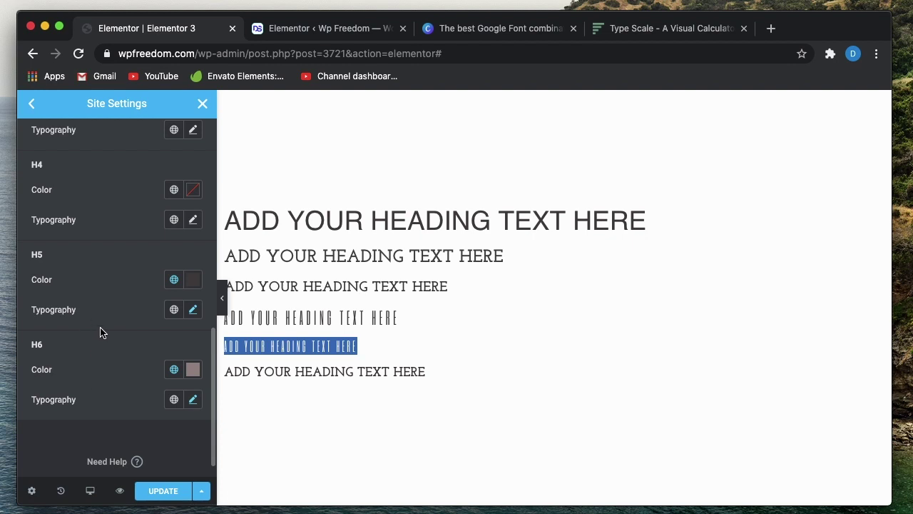
{"action": "scroll", "coordinate": [100, 332], "scroll_direction": "down", "scroll_amount": 1}
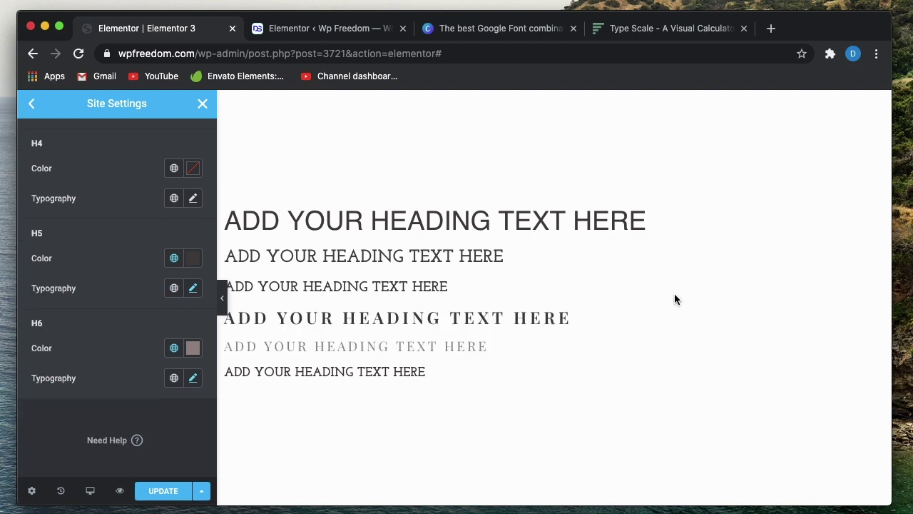
{"action": "left_click", "coordinate": [194, 289]}
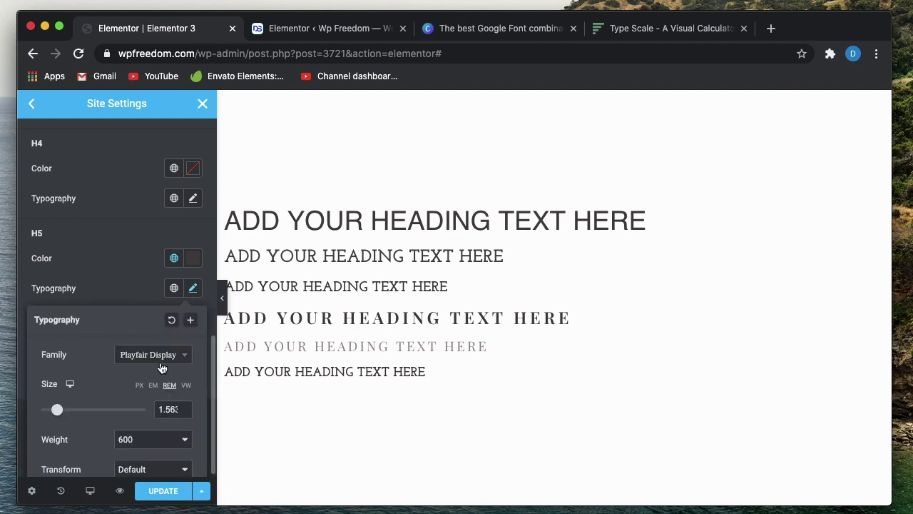
Copy 'Raleway' from the Playfair Display pairing article and return to Elementor
{"action": "left_click", "coordinate": [194, 290]}
{"action": "left_click", "coordinate": [499, 29]}
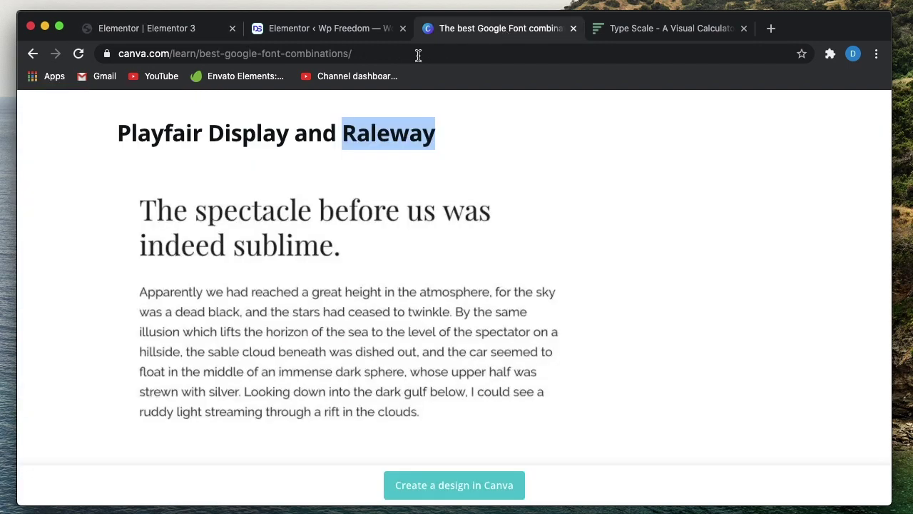
{"action": "double_click", "coordinate": [373, 135]}
{"action": "left_click", "coordinate": [156, 36]}
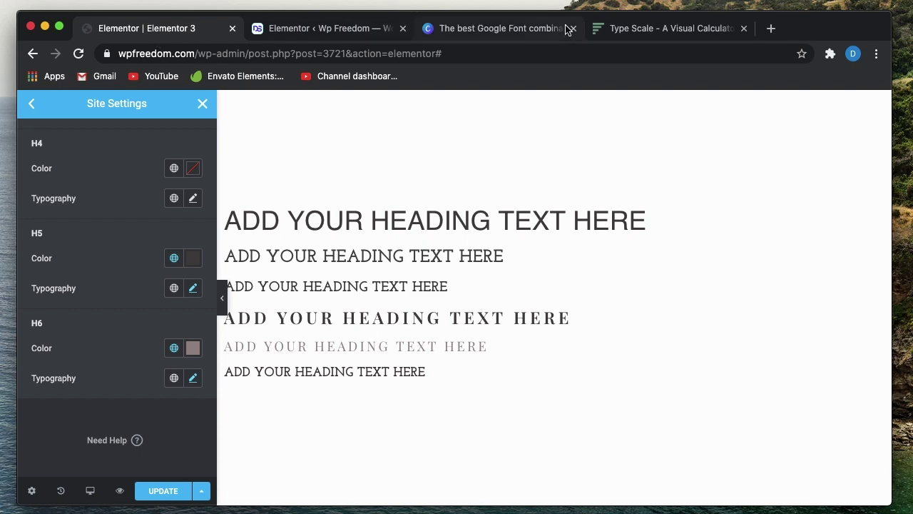
{"action": "left_click", "coordinate": [539, 28]}
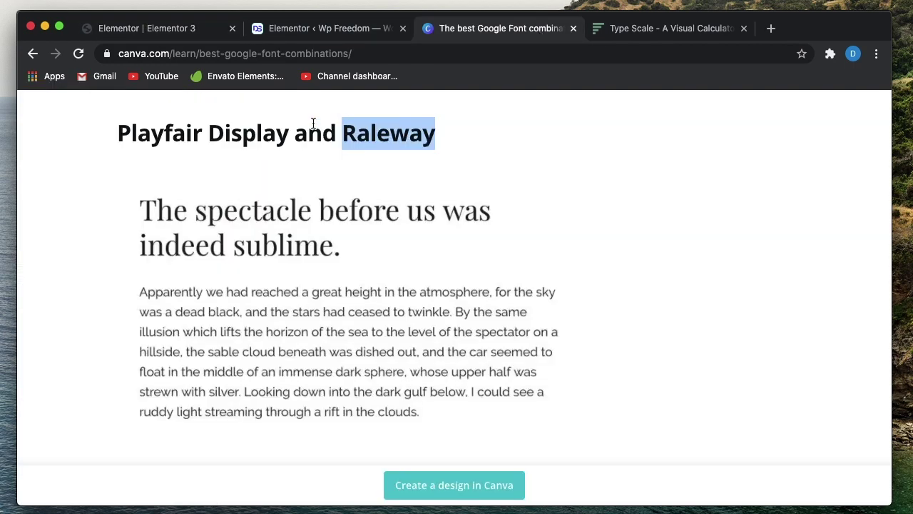
{"action": "left_click", "coordinate": [242, 140]}
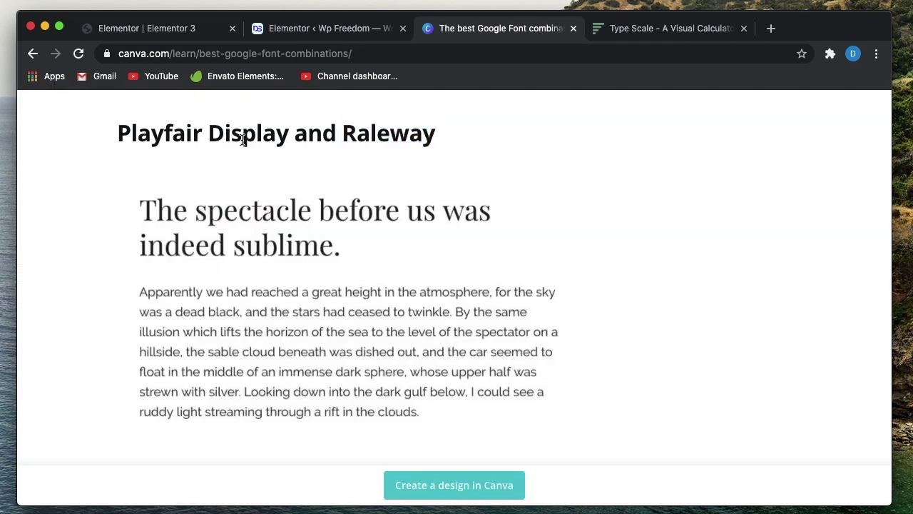
{"action": "double_click", "coordinate": [383, 140]}
{"action": "left_click", "coordinate": [144, 33]}
{"action": "scroll", "coordinate": [164, 241], "scroll_direction": "up", "scroll_amount": 10}
Set the body text font family to Raleway
{"action": "left_click", "coordinate": [193, 225]}
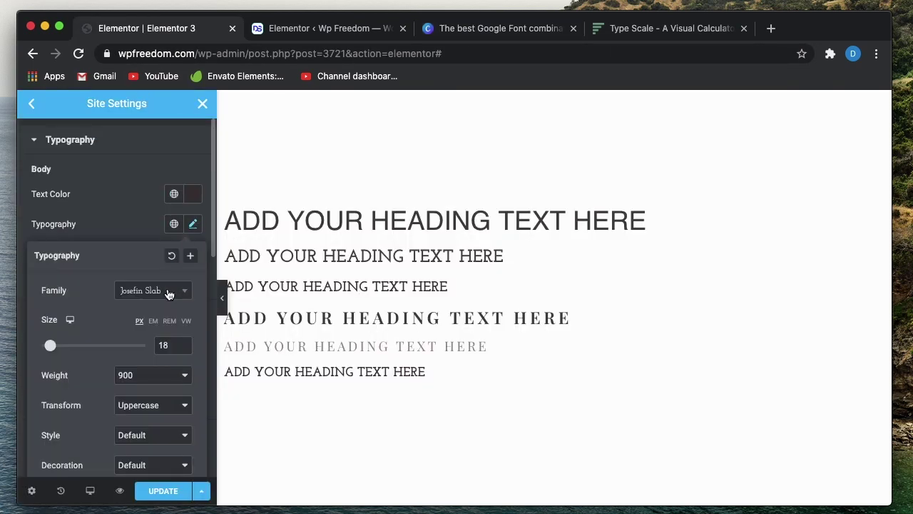
{"action": "left_click", "coordinate": [169, 295]}
{"action": "type", "text": "rale"}
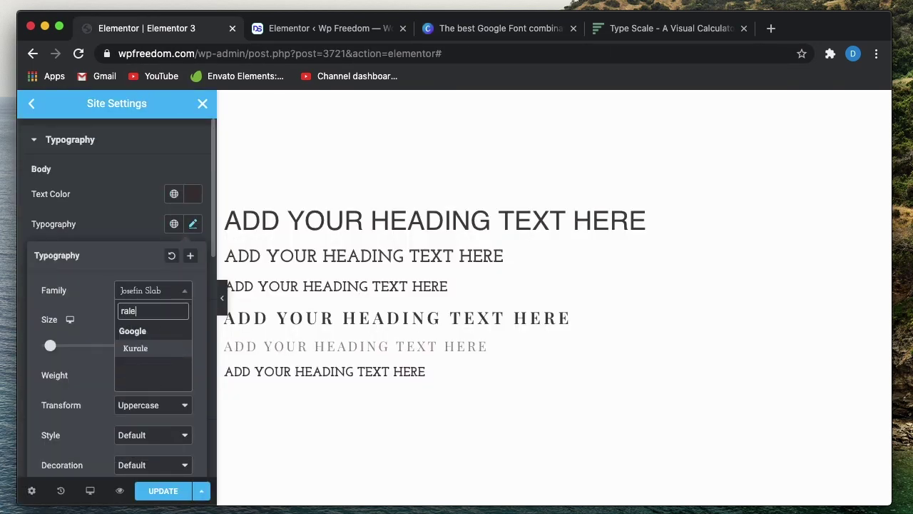
{"action": "left_click", "coordinate": [163, 366]}
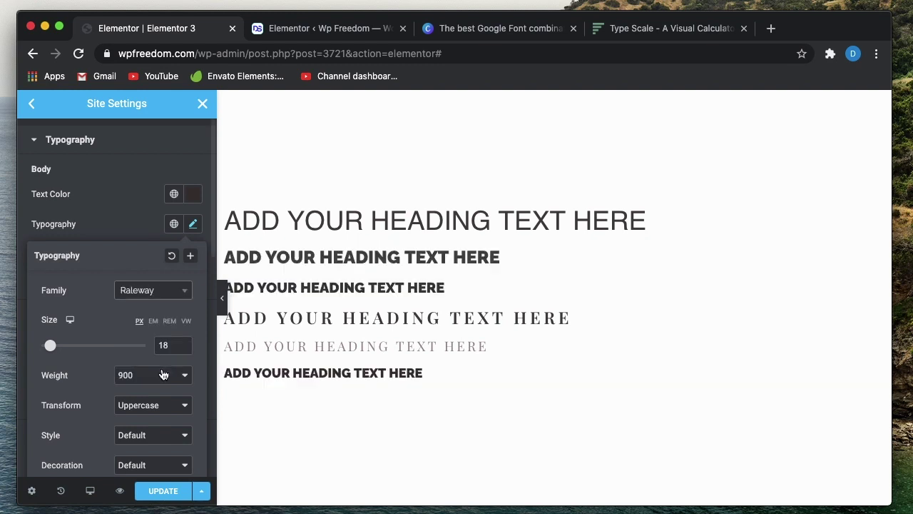
{"action": "left_click", "coordinate": [193, 227]}
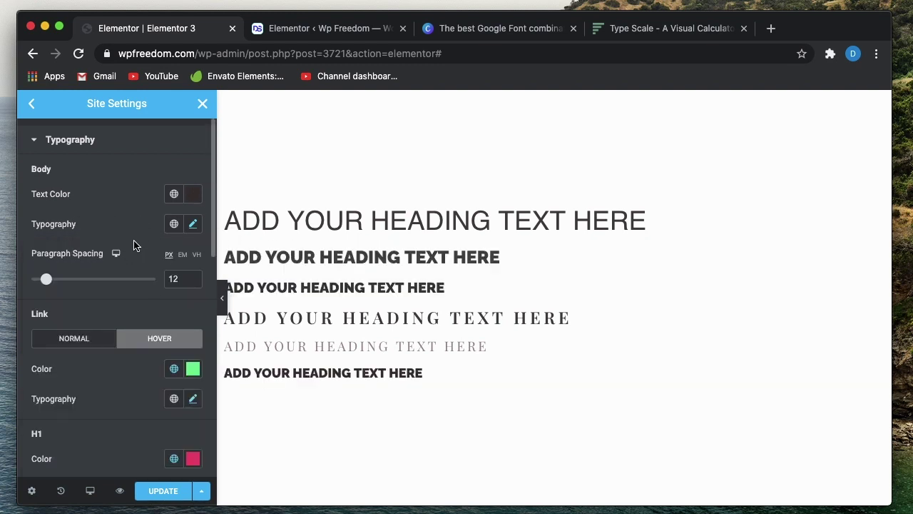
Review the H5 and H6 typography settings, including tablet and mobile sizes
{"action": "scroll", "coordinate": [160, 283], "scroll_direction": "down", "scroll_amount": 8}
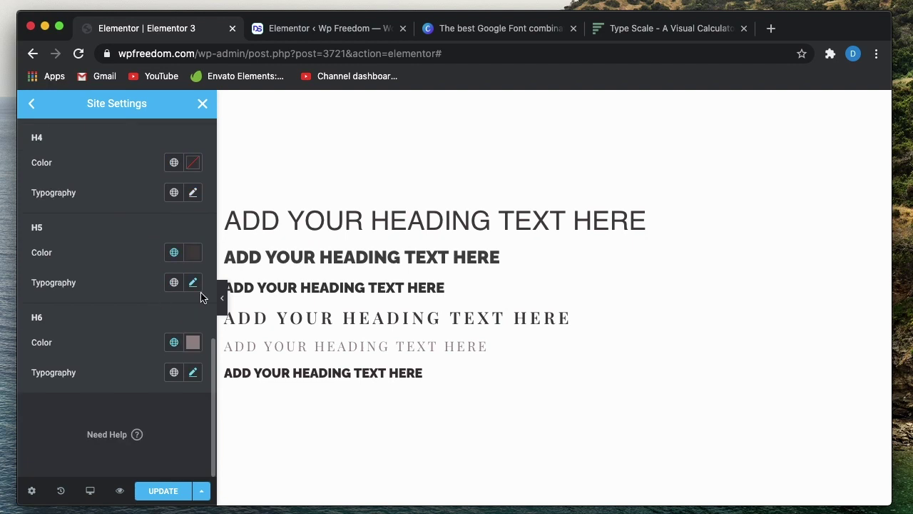
{"action": "left_click", "coordinate": [194, 283]}
{"action": "left_click", "coordinate": [196, 285]}
{"action": "left_click", "coordinate": [192, 372]}
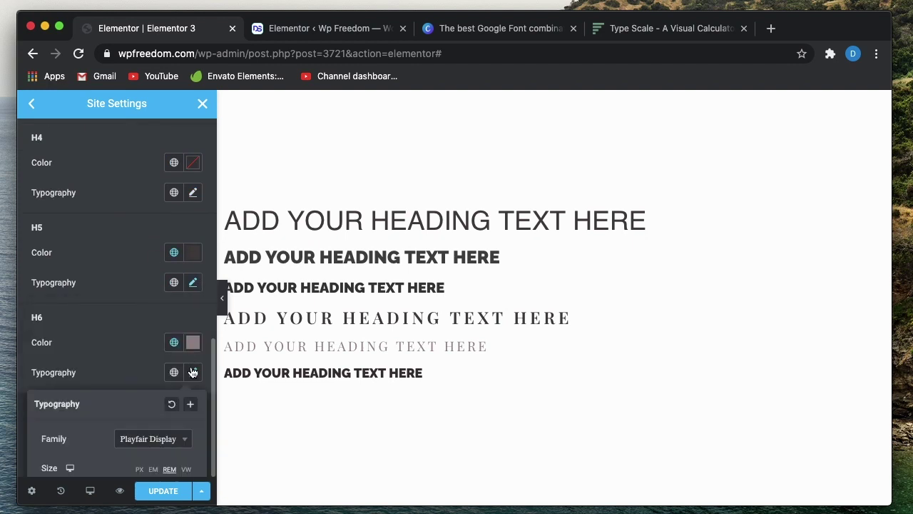
{"action": "left_click", "coordinate": [192, 375]}
{"action": "left_click", "coordinate": [194, 284]}
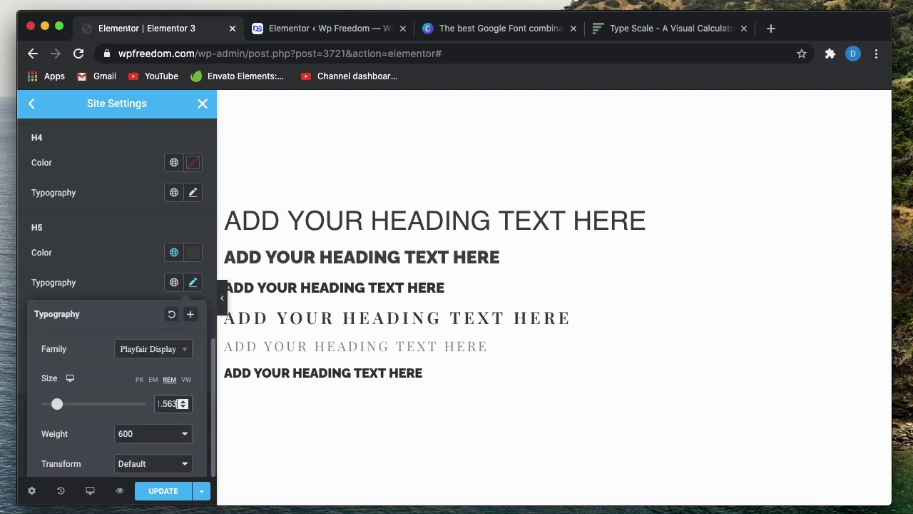
{"action": "left_click", "coordinate": [72, 380]}
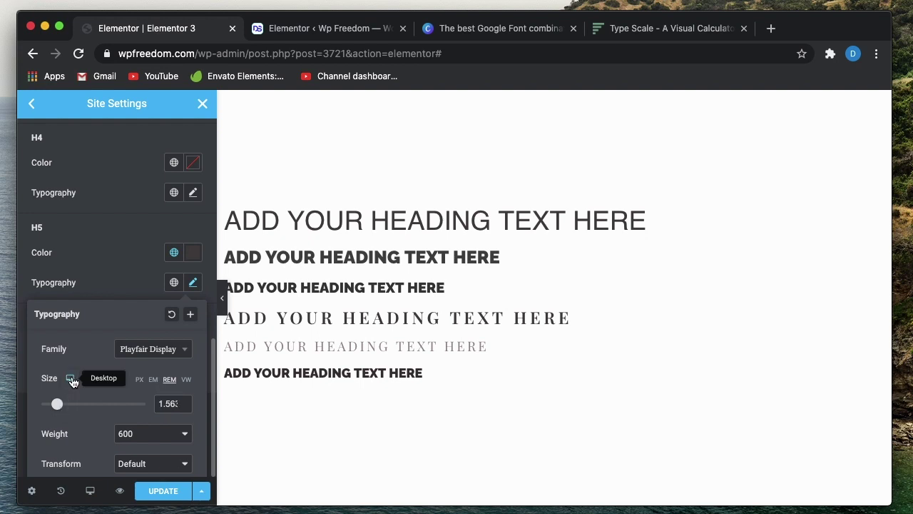
{"action": "left_click", "coordinate": [104, 277]}
Recheck the body typography, then bring the H4–H6 sections of Site Settings into view
{"action": "scroll", "coordinate": [104, 278], "scroll_direction": "up", "scroll_amount": 5}
{"action": "scroll", "coordinate": [104, 277], "scroll_direction": "up", "scroll_amount": 3}
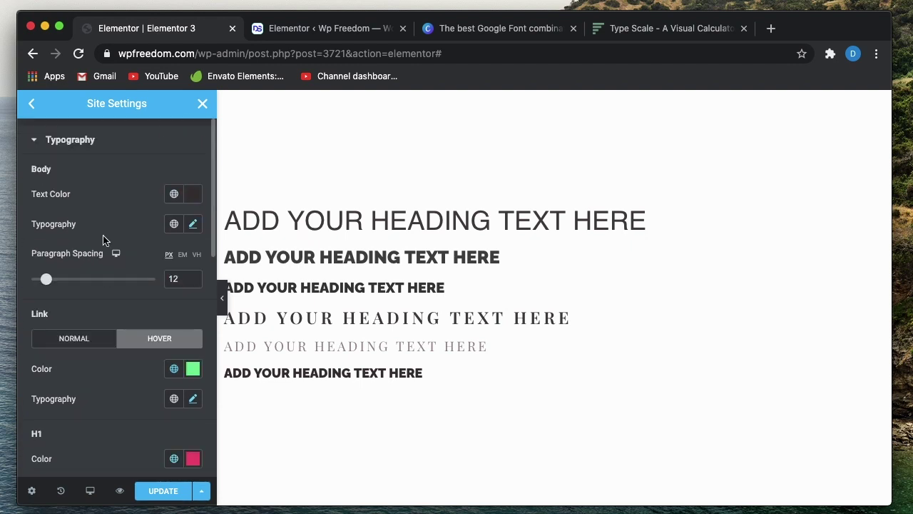
{"action": "left_click", "coordinate": [192, 225]}
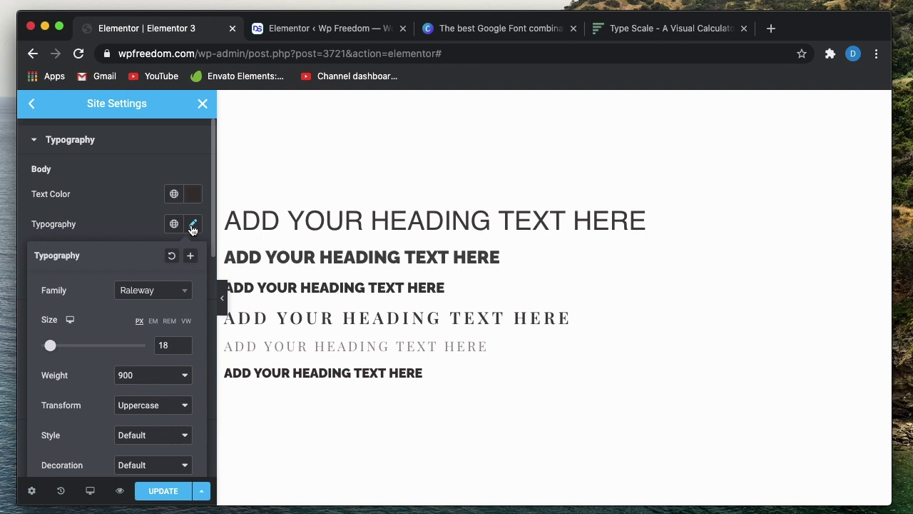
{"action": "left_click", "coordinate": [192, 227]}
{"action": "scroll", "coordinate": [79, 365], "scroll_direction": "down", "scroll_amount": 10}
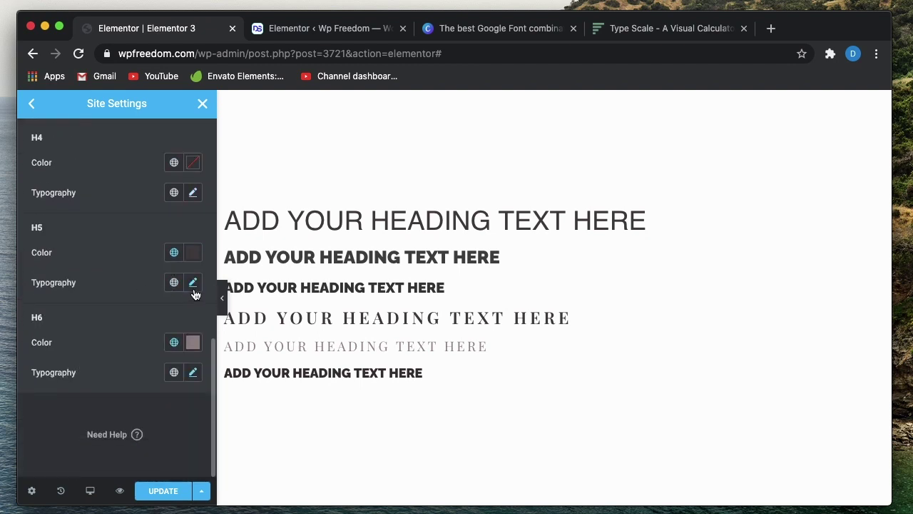
{"action": "scroll", "coordinate": [150, 300], "scroll_direction": "up", "scroll_amount": 2}
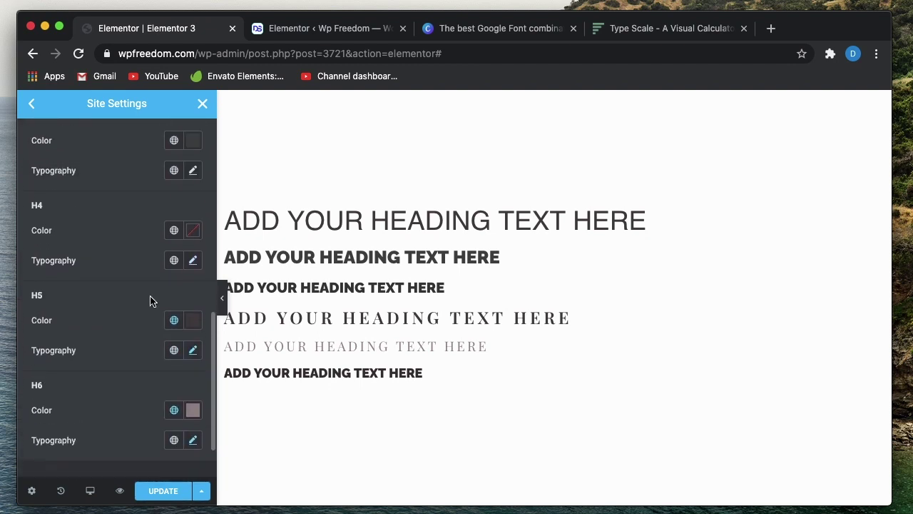
{"action": "scroll", "coordinate": [149, 300], "scroll_direction": "up", "scroll_amount": 3}
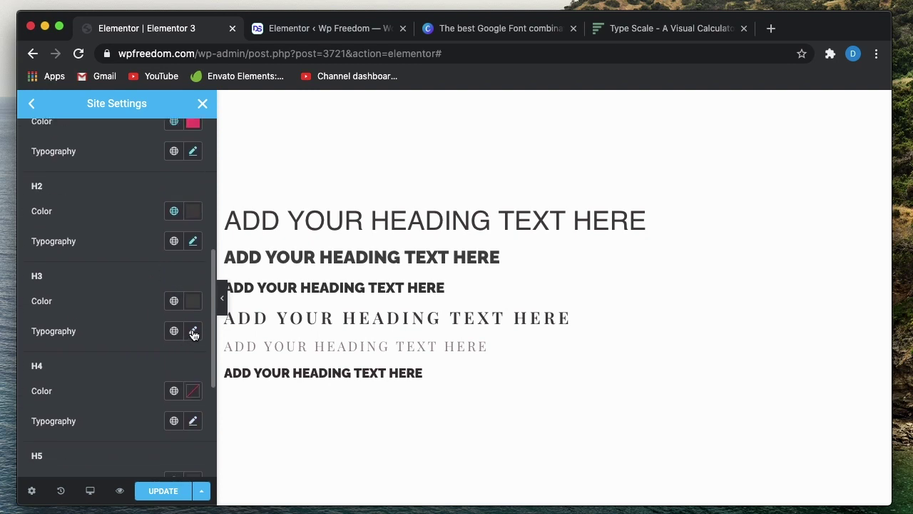
{"action": "scroll", "coordinate": [89, 367], "scroll_direction": "down", "scroll_amount": 3}
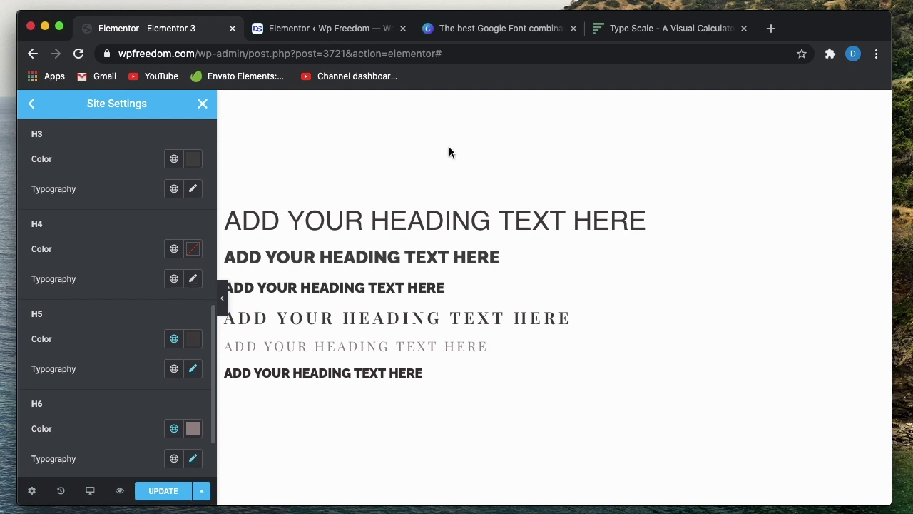
{"action": "scroll", "coordinate": [93, 378], "scroll_direction": "down", "scroll_amount": 1}
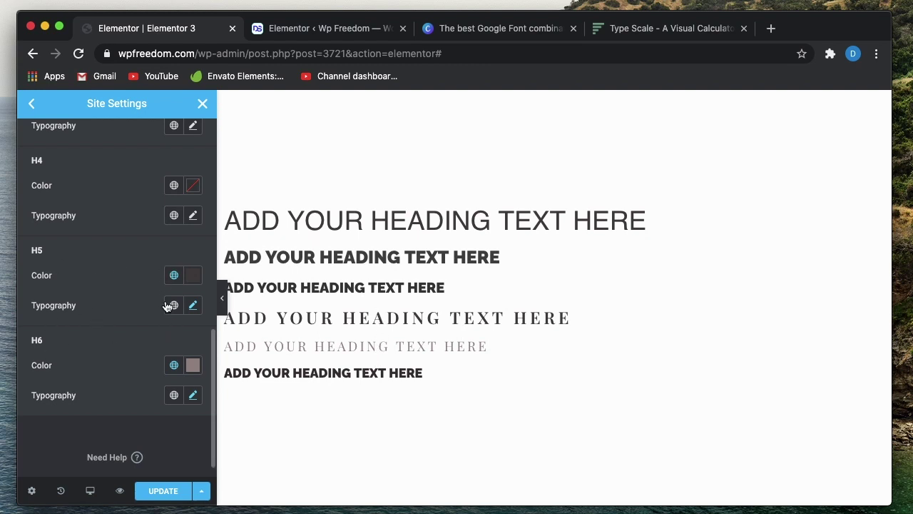
Set the H4 font to Playfair Display and copy 1.953em from the Type Scale calculator
{"action": "left_click", "coordinate": [193, 217]}
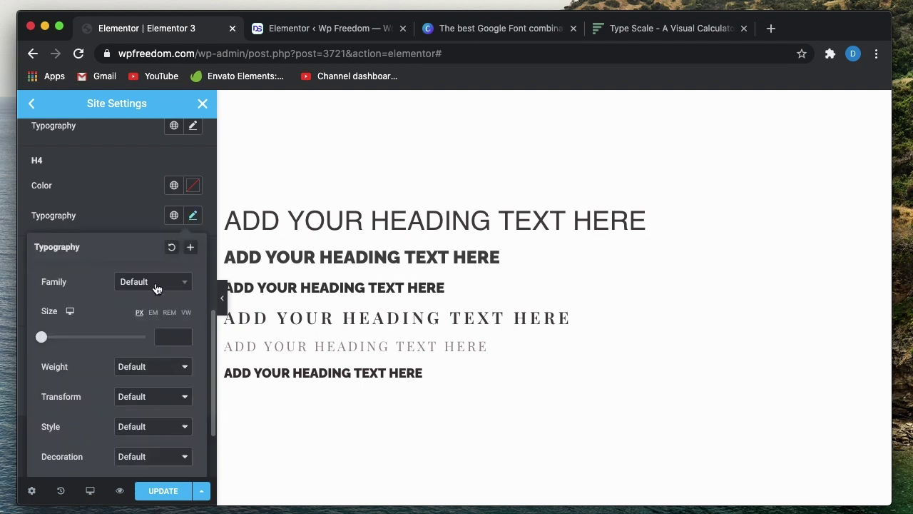
{"action": "left_click", "coordinate": [157, 284]}
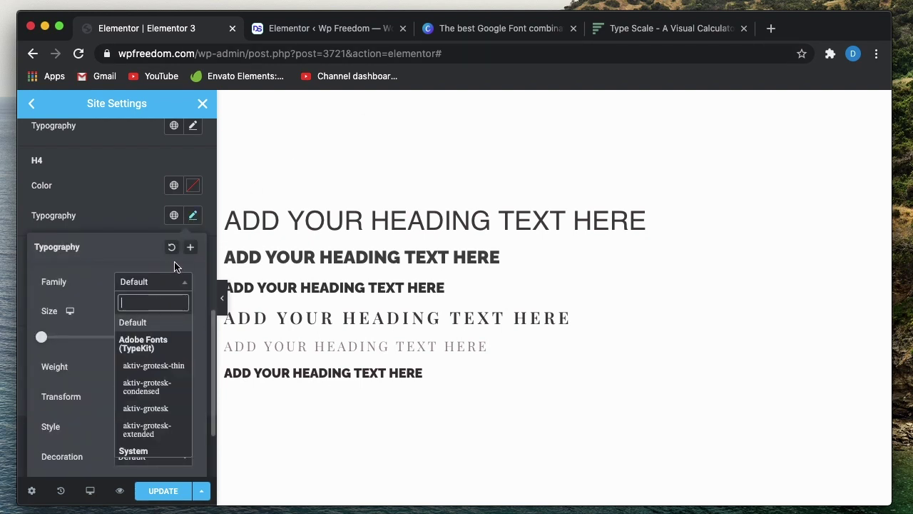
{"action": "type", "text": "pla"}
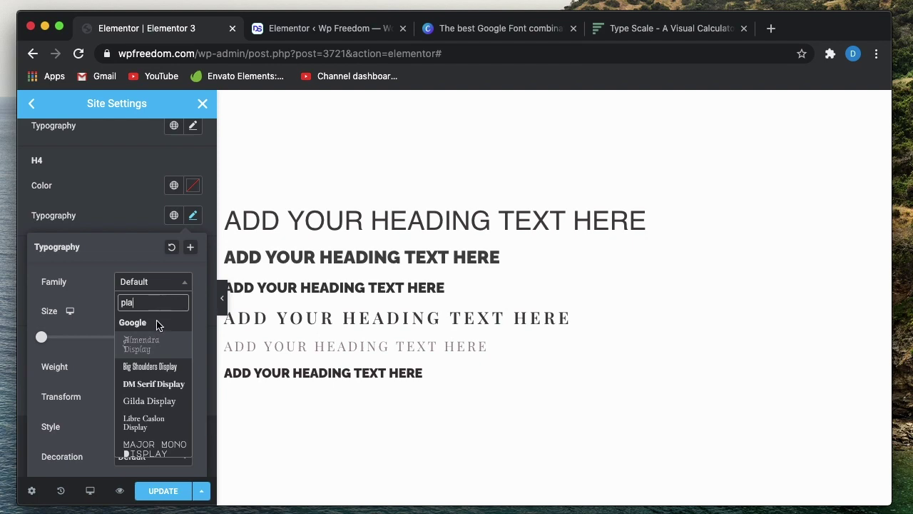
{"action": "type", "text": "yf"}
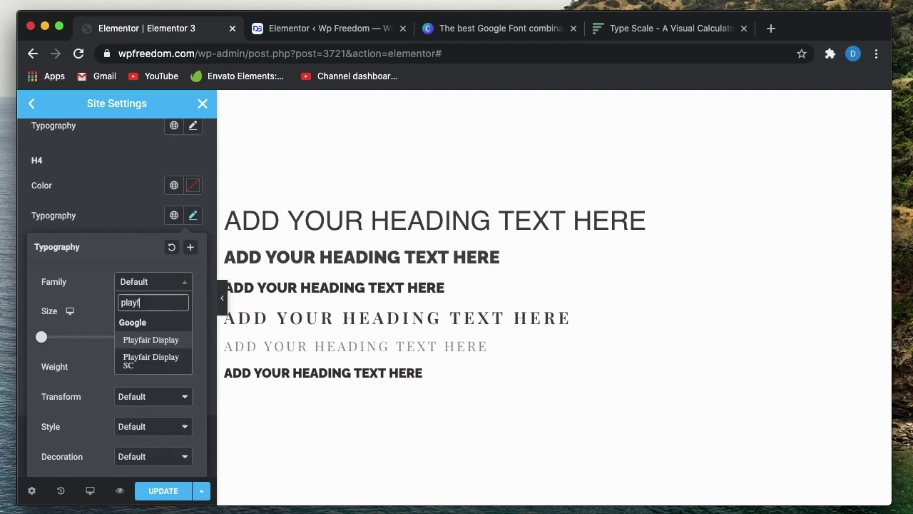
{"action": "left_click", "coordinate": [149, 340]}
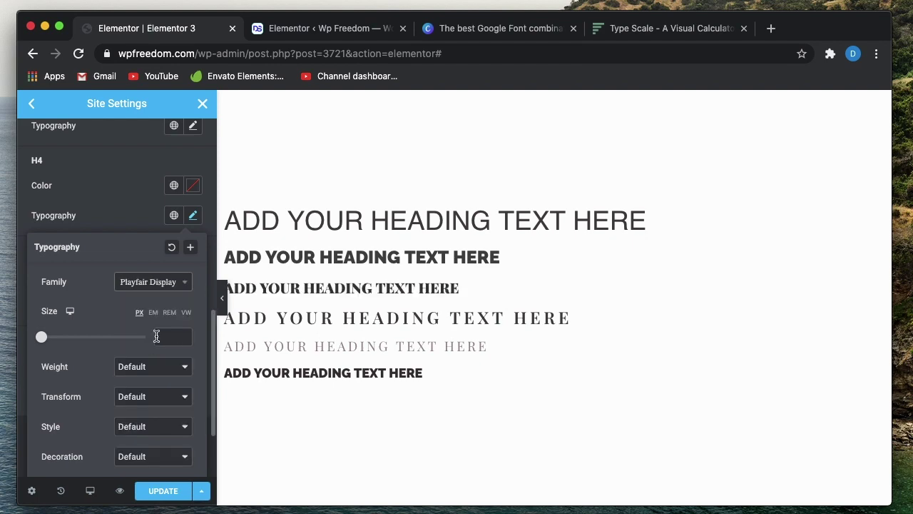
{"action": "left_click", "coordinate": [656, 29]}
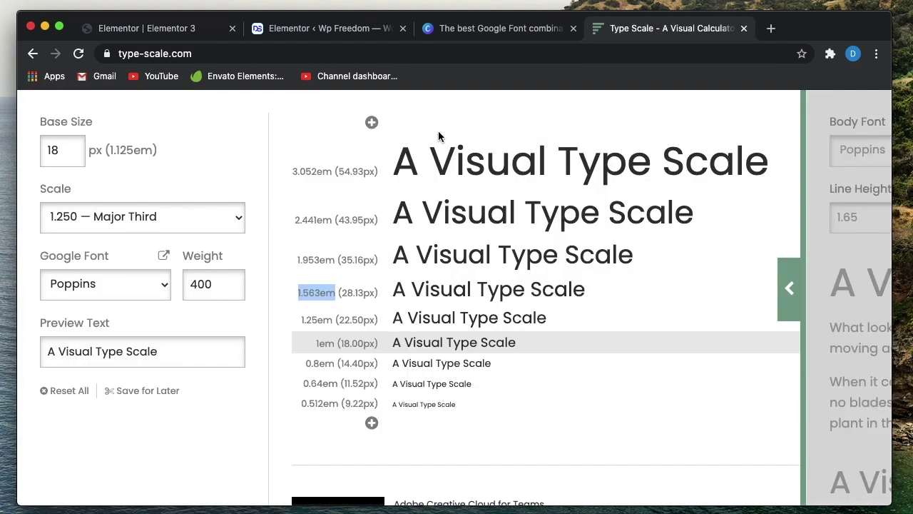
{"action": "double_click", "coordinate": [309, 261]}
{"action": "key", "text": "super+c"}
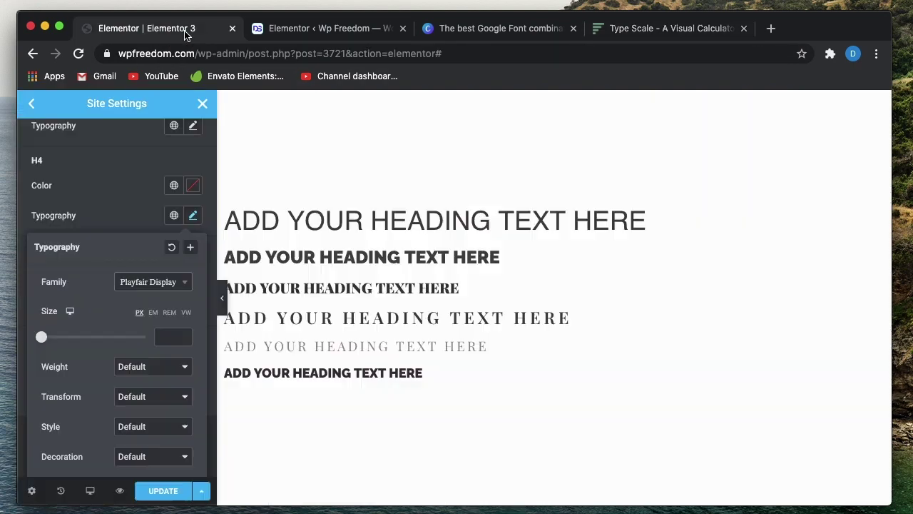
Set H4 to 1.953 rem, weight 500, with Capitalize text transform
{"action": "left_click", "coordinate": [187, 30]}
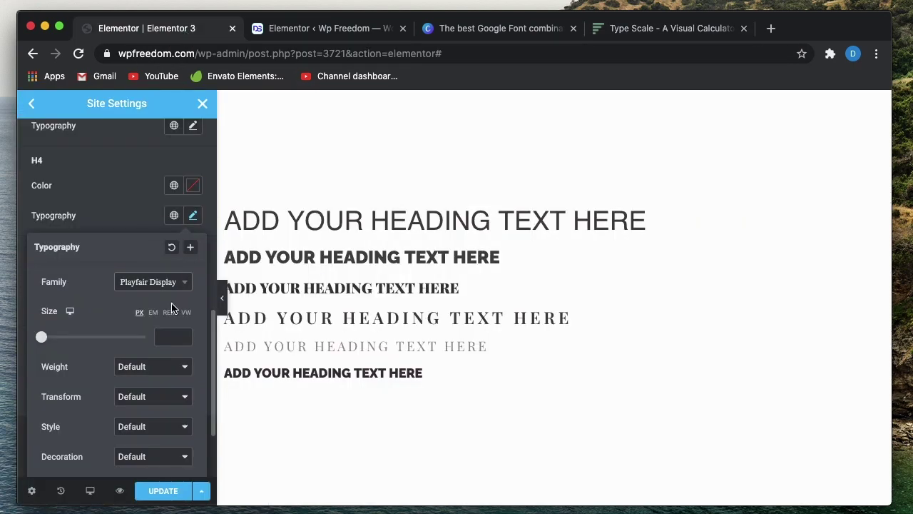
{"action": "left_click", "coordinate": [170, 312]}
{"action": "key", "text": "super+v"}
{"action": "key", "text": "Return"}
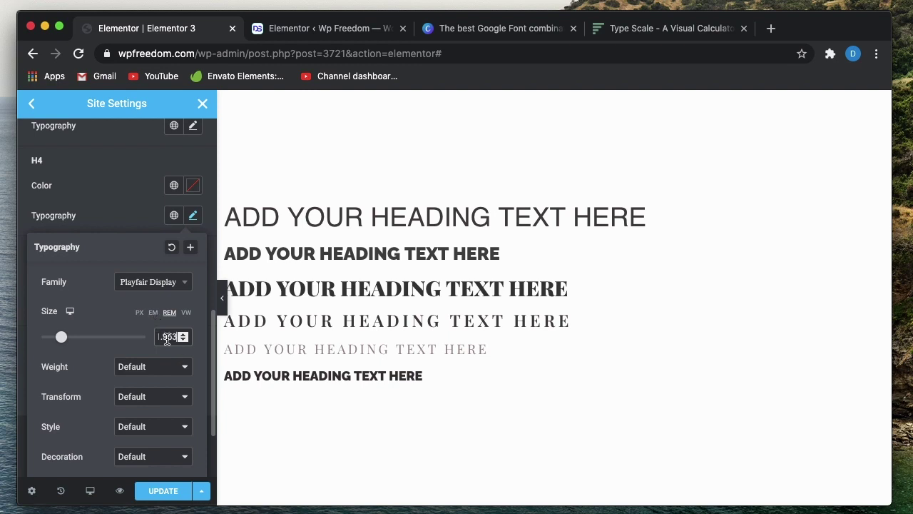
{"action": "double_click", "coordinate": [168, 339]}
{"action": "double_click", "coordinate": [166, 338]}
{"action": "left_click", "coordinate": [167, 337]}
{"action": "left_click", "coordinate": [148, 366]}
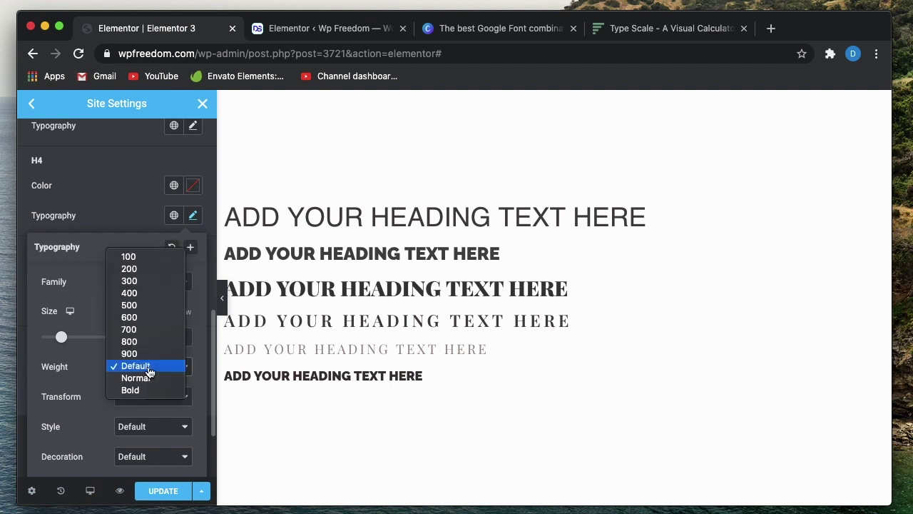
{"action": "left_click", "coordinate": [135, 308]}
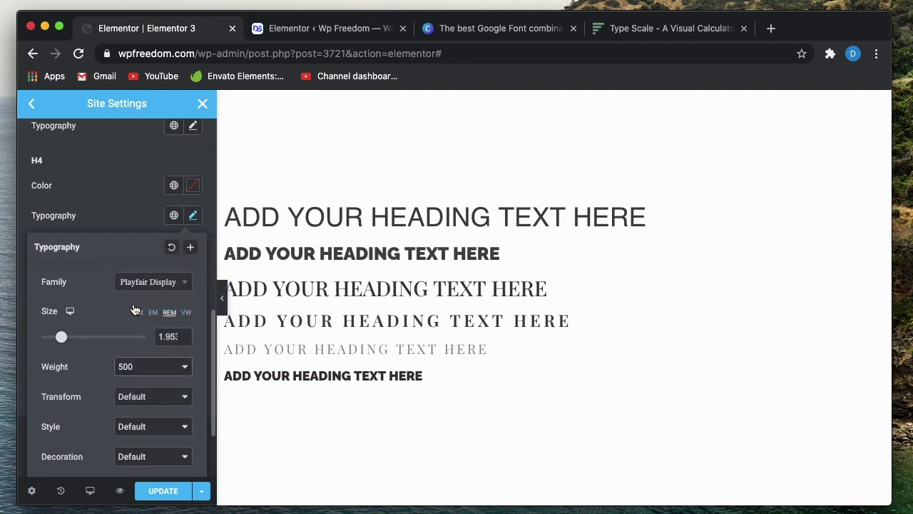
{"action": "left_click", "coordinate": [153, 398]}
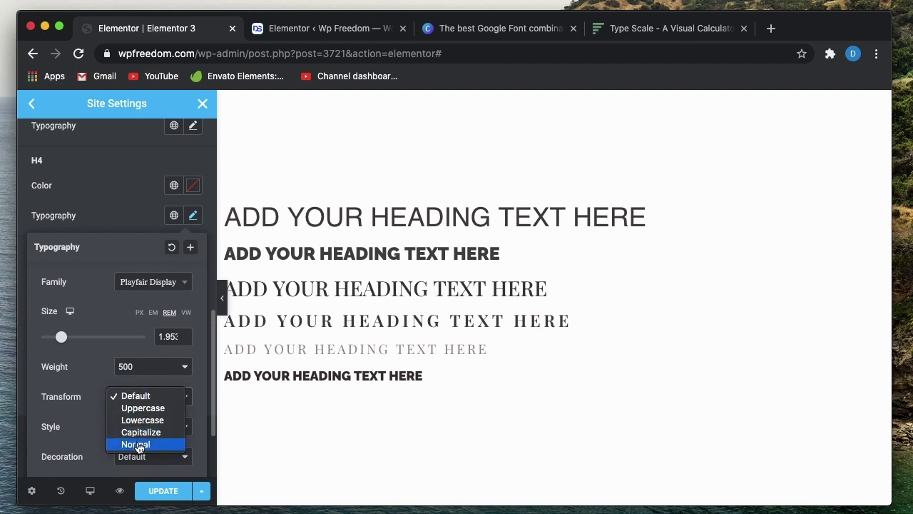
{"action": "left_click", "coordinate": [140, 432]}
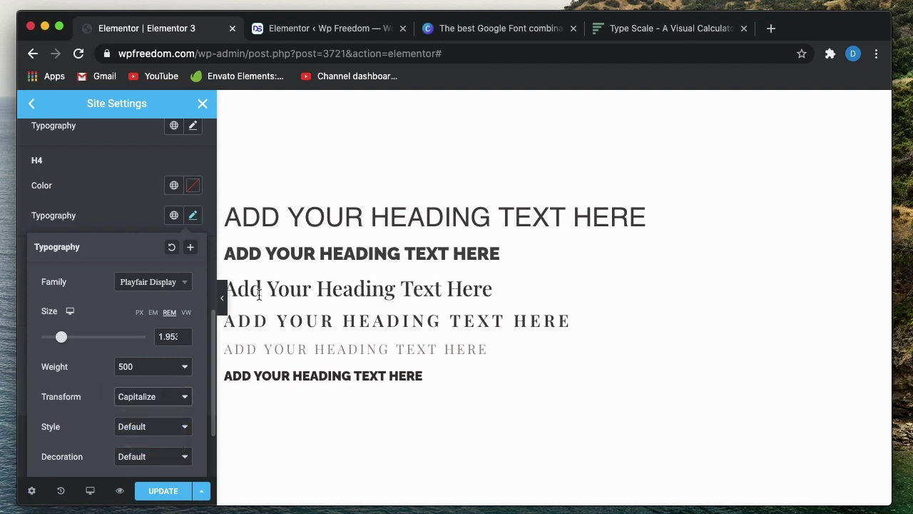
Set the H5 text transform to Normal
{"action": "left_click", "coordinate": [144, 214]}
{"action": "scroll", "coordinate": [123, 279], "scroll_direction": "down", "scroll_amount": 1}
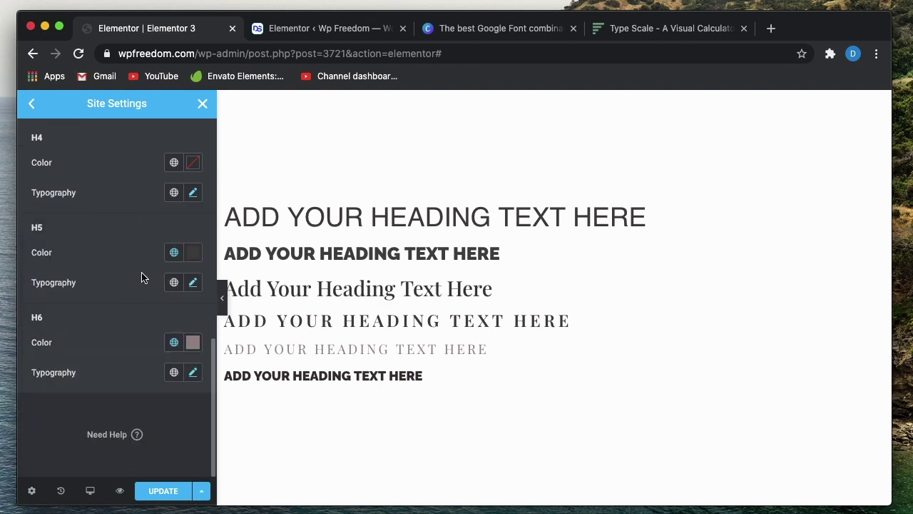
{"action": "left_click", "coordinate": [193, 282]}
{"action": "scroll", "coordinate": [143, 408], "scroll_direction": "down", "scroll_amount": 5}
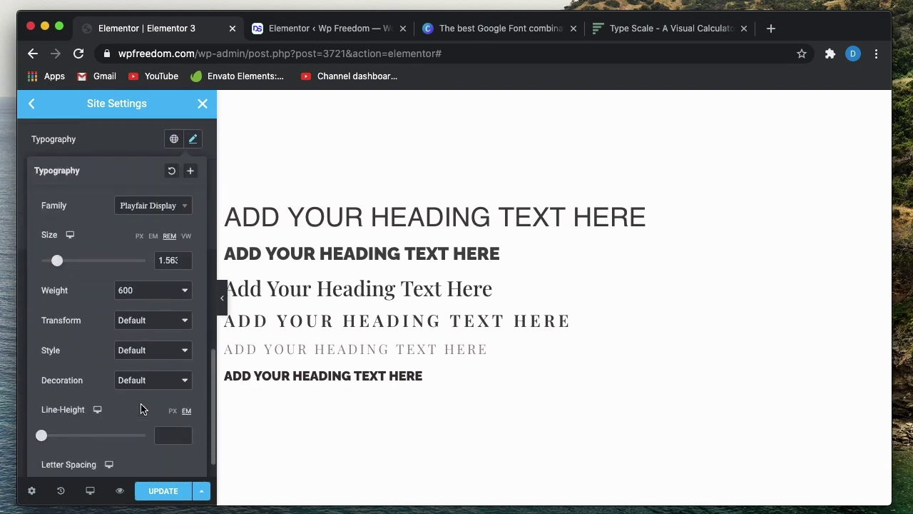
{"action": "left_click", "coordinate": [164, 321]}
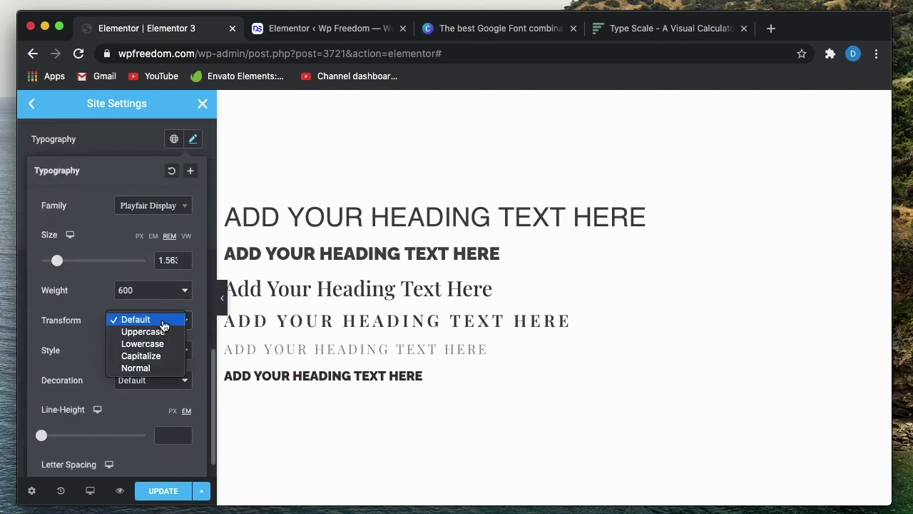
{"action": "key", "text": "Escape"}
{"action": "left_click", "coordinate": [151, 369]}
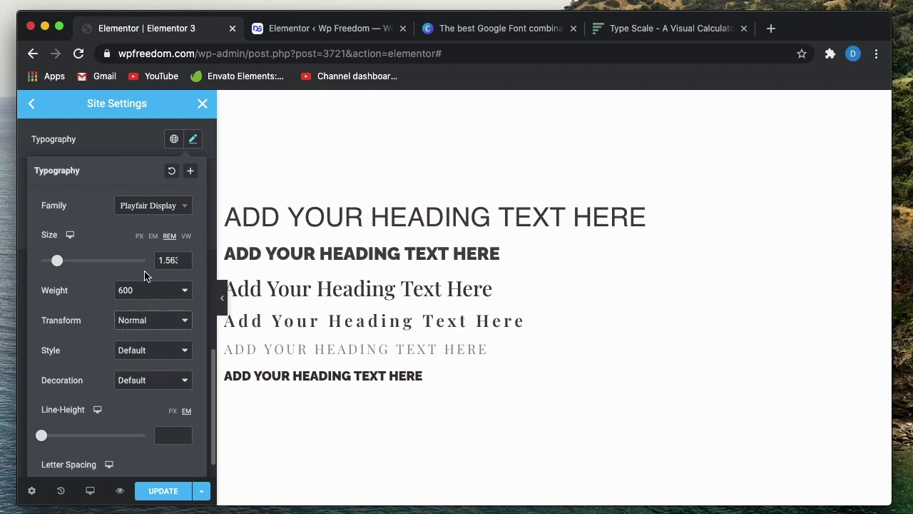
{"action": "left_click", "coordinate": [128, 154]}
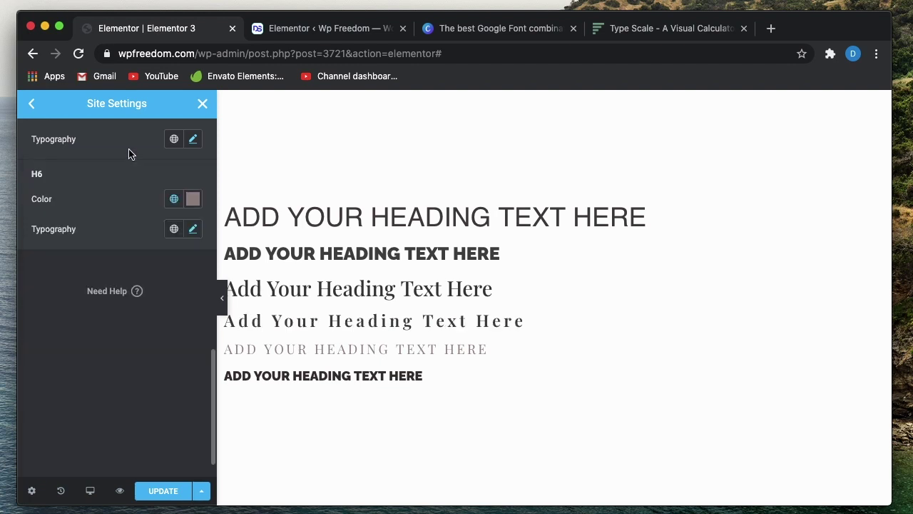
Set the H6 text transform to Normal
{"action": "left_click", "coordinate": [193, 229]}
{"action": "scroll", "coordinate": [145, 402], "scroll_direction": "down", "scroll_amount": 2}
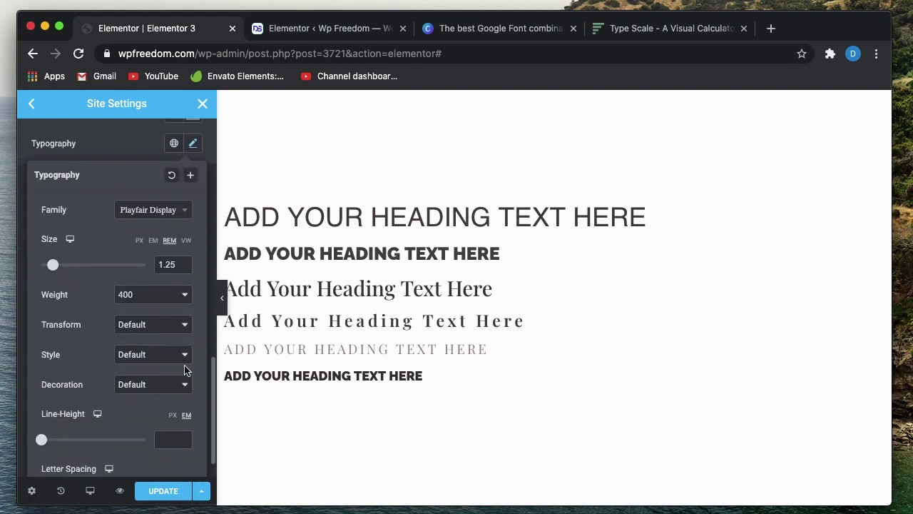
{"action": "left_click", "coordinate": [162, 330]}
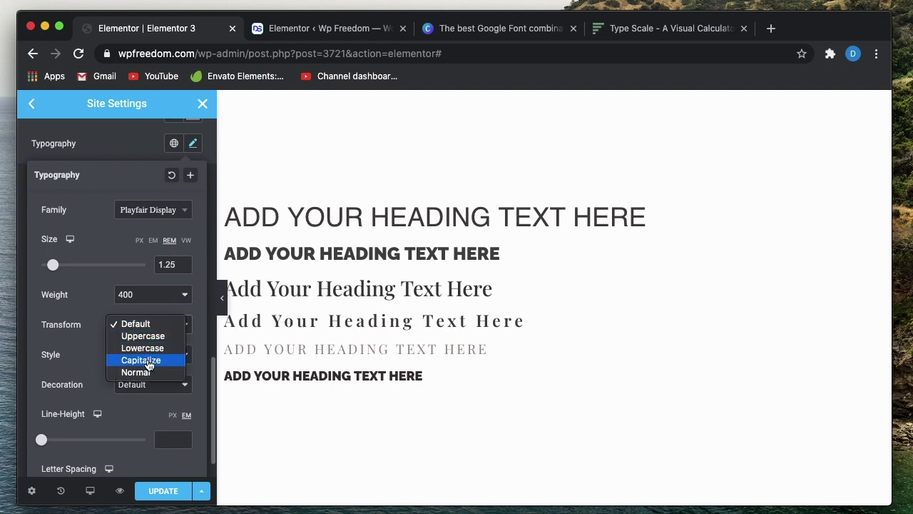
{"action": "left_click", "coordinate": [147, 372]}
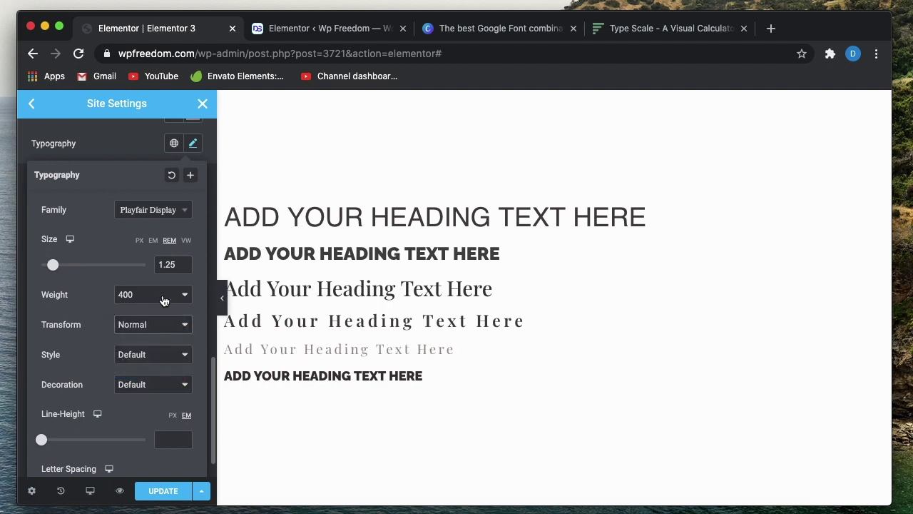
{"action": "scroll", "coordinate": [166, 293], "scroll_direction": "up", "scroll_amount": 2}
Give the H4 heading the global Text colour instead of Secondary
{"action": "left_click", "coordinate": [194, 235]}
{"action": "scroll", "coordinate": [143, 235], "scroll_direction": "up", "scroll_amount": 5}
{"action": "scroll", "coordinate": [137, 235], "scroll_direction": "up", "scroll_amount": 1}
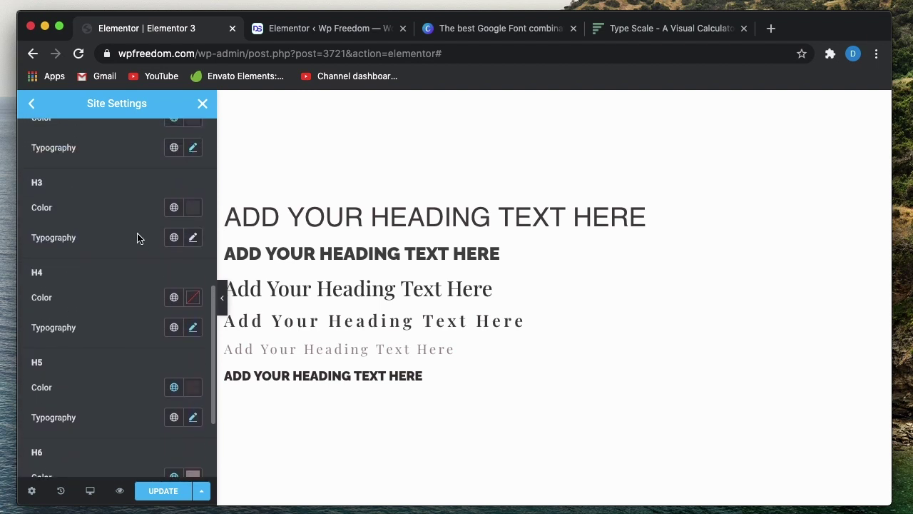
{"action": "left_click", "coordinate": [175, 298]}
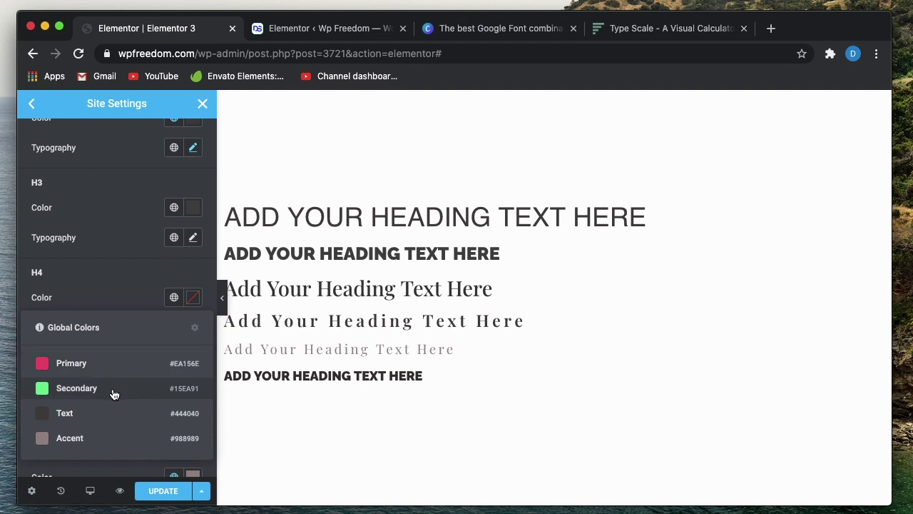
{"action": "left_click", "coordinate": [112, 391]}
{"action": "left_click", "coordinate": [173, 298]}
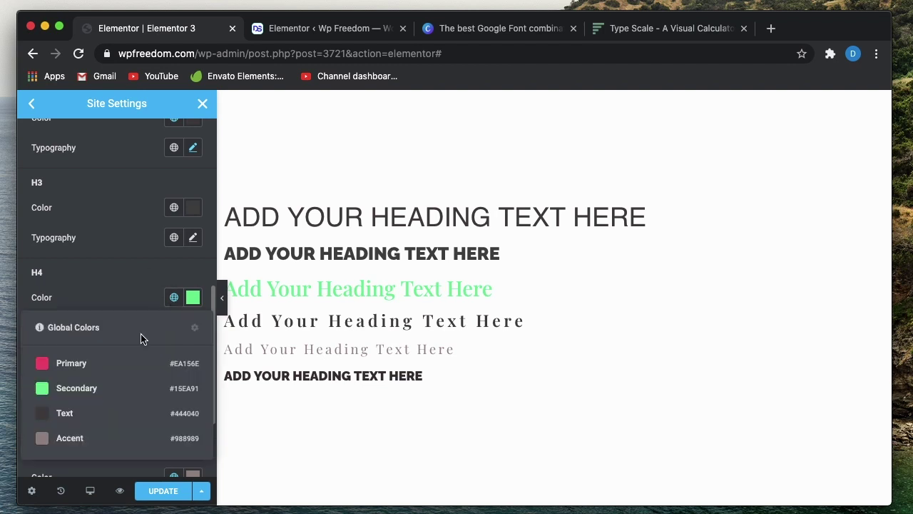
{"action": "left_click", "coordinate": [107, 415]}
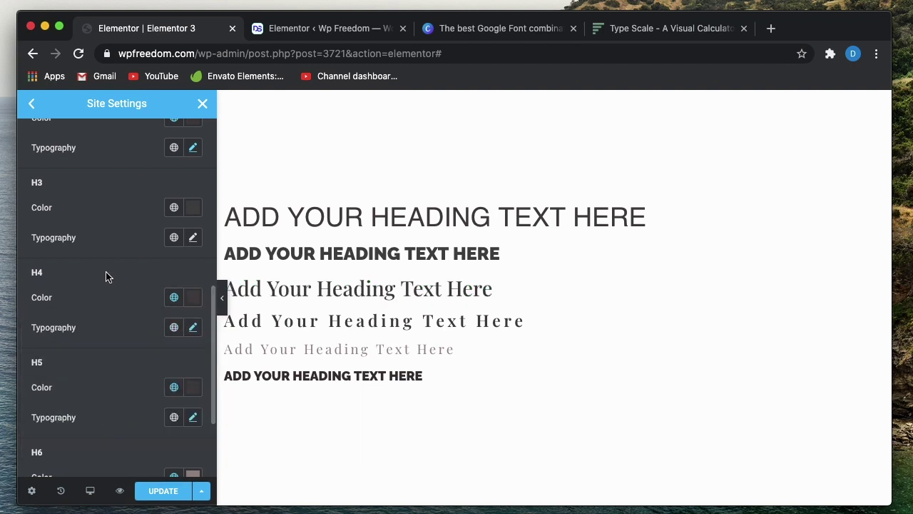
Check the H4 colour and size, then locate 2.441em on the Type Scale page
{"action": "left_click", "coordinate": [193, 326]}
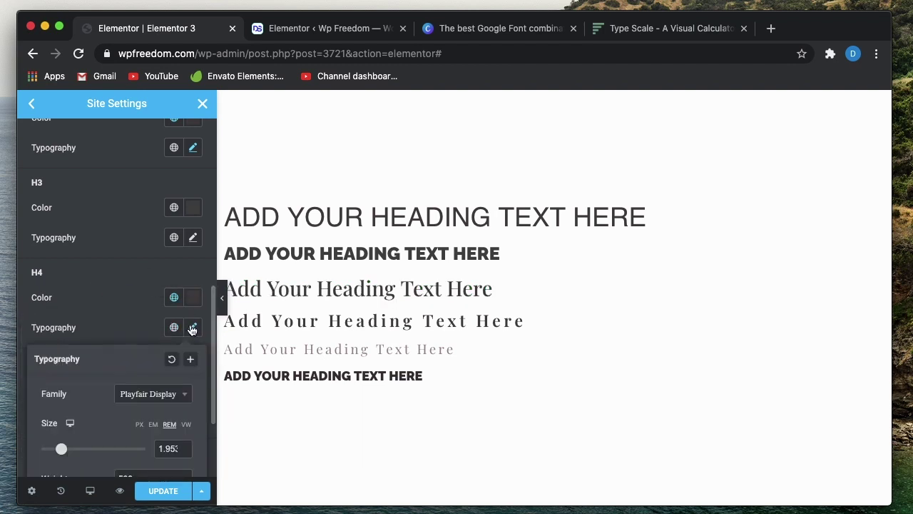
{"action": "scroll", "coordinate": [143, 335], "scroll_direction": "down", "scroll_amount": 3}
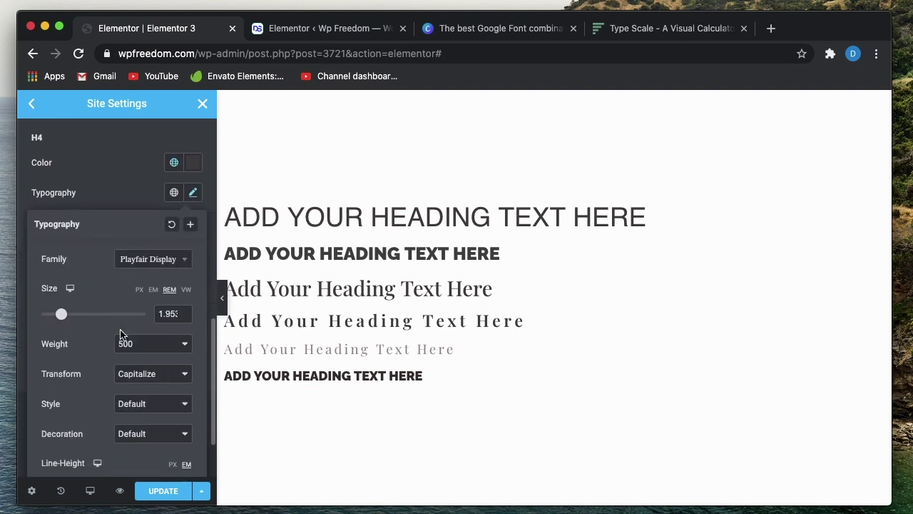
{"action": "left_click", "coordinate": [104, 188]}
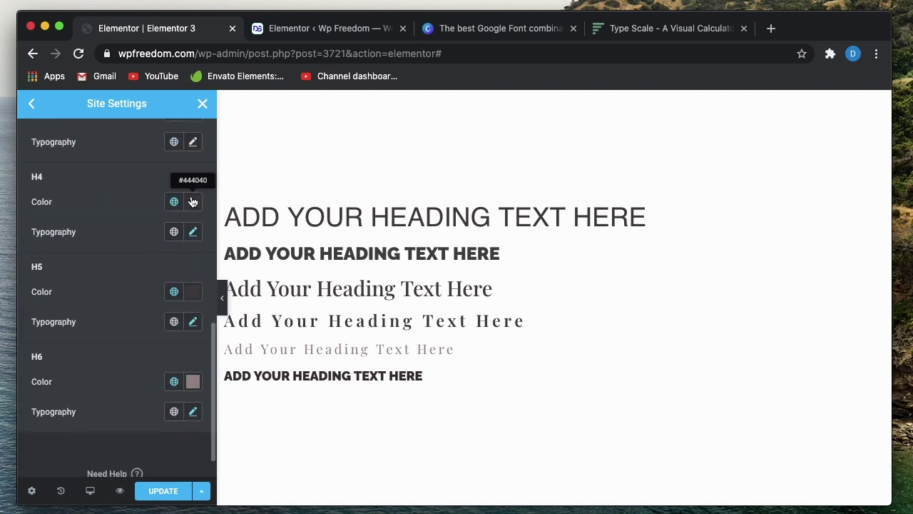
{"action": "left_click", "coordinate": [193, 202]}
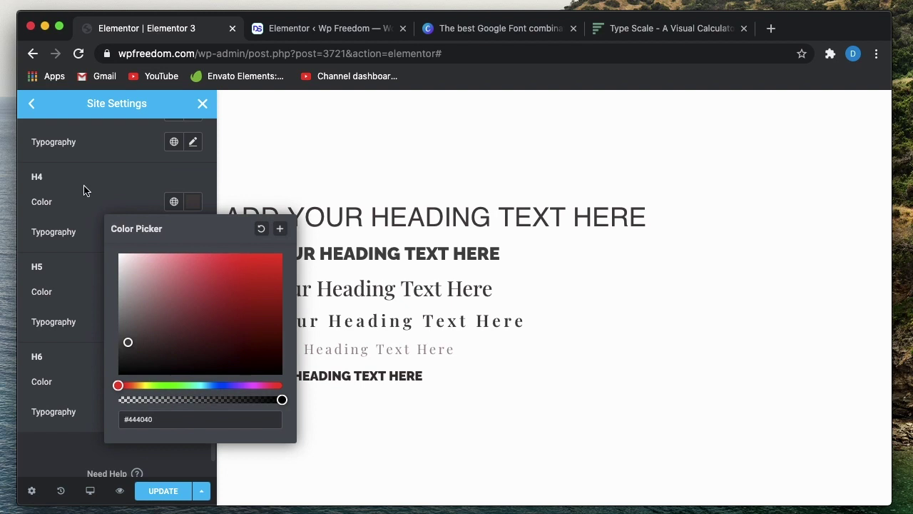
{"action": "left_click", "coordinate": [86, 190]}
{"action": "left_click", "coordinate": [196, 236]}
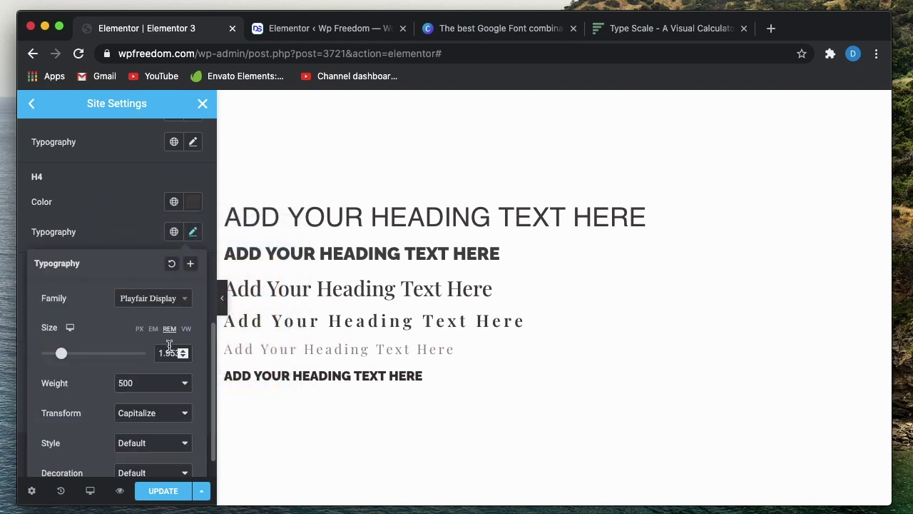
{"action": "left_click", "coordinate": [129, 207]}
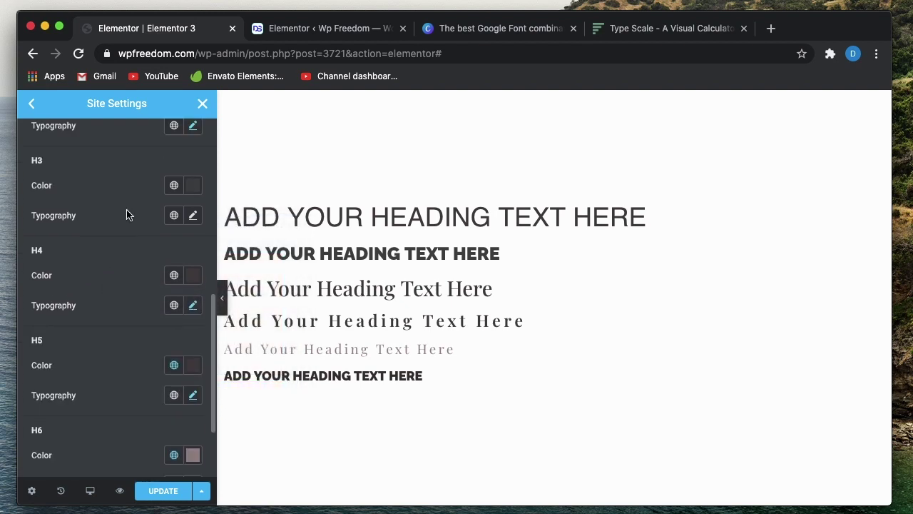
{"action": "scroll", "coordinate": [126, 214], "scroll_direction": "up", "scroll_amount": 1}
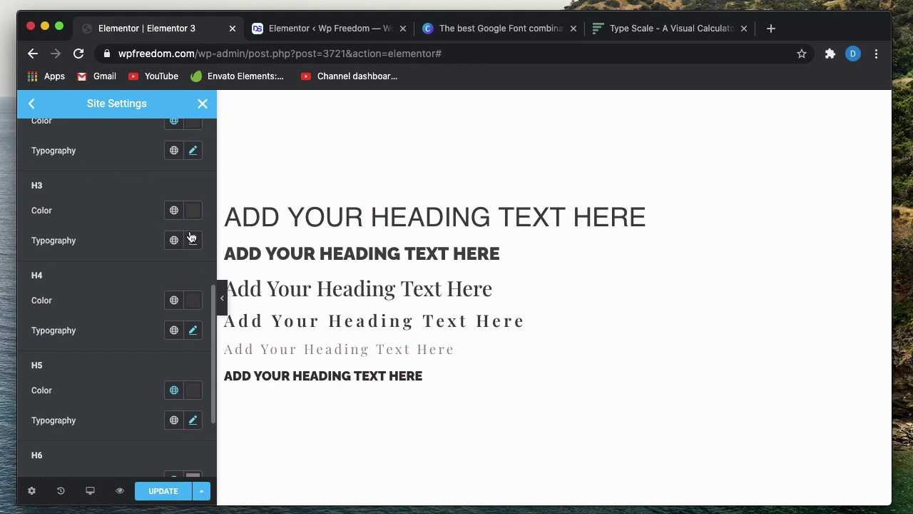
{"action": "left_click", "coordinate": [635, 29]}
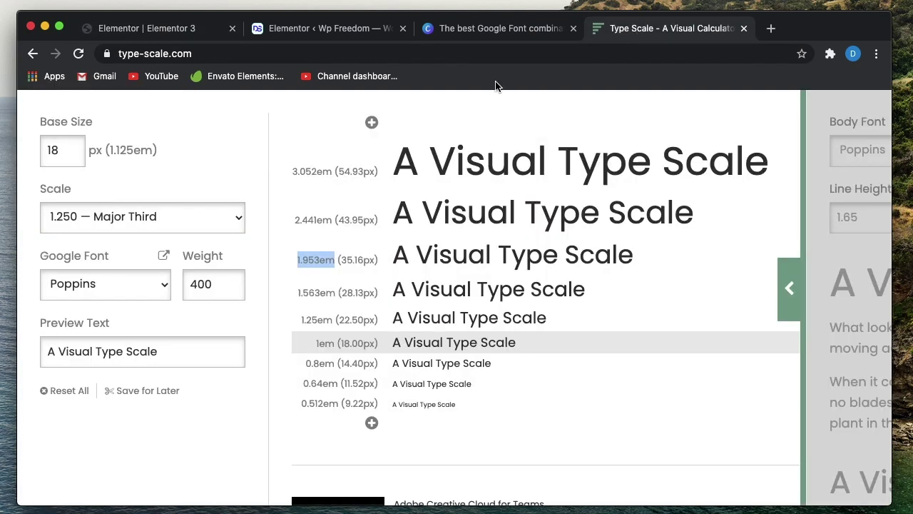
{"action": "left_click", "coordinate": [307, 226]}
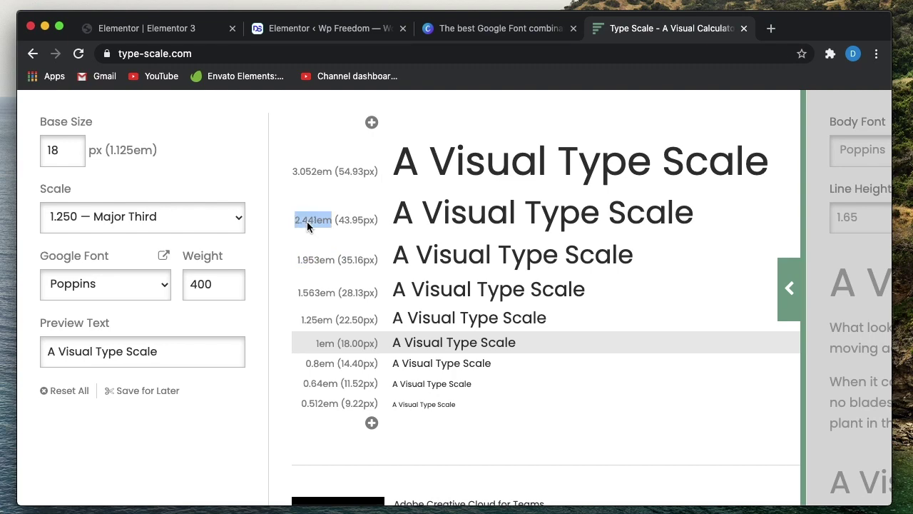
Give H3 the Playfair Display font at 2.441 rem
{"action": "left_click", "coordinate": [157, 28]}
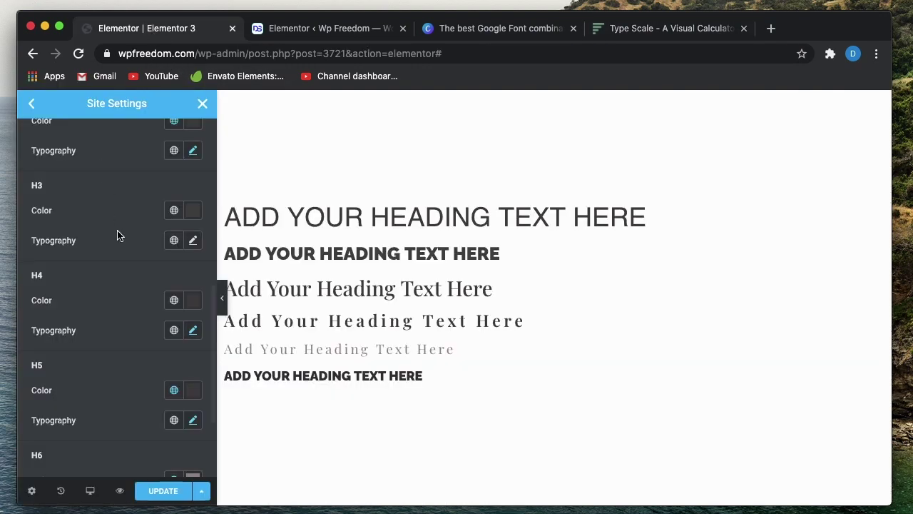
{"action": "left_click", "coordinate": [192, 241]}
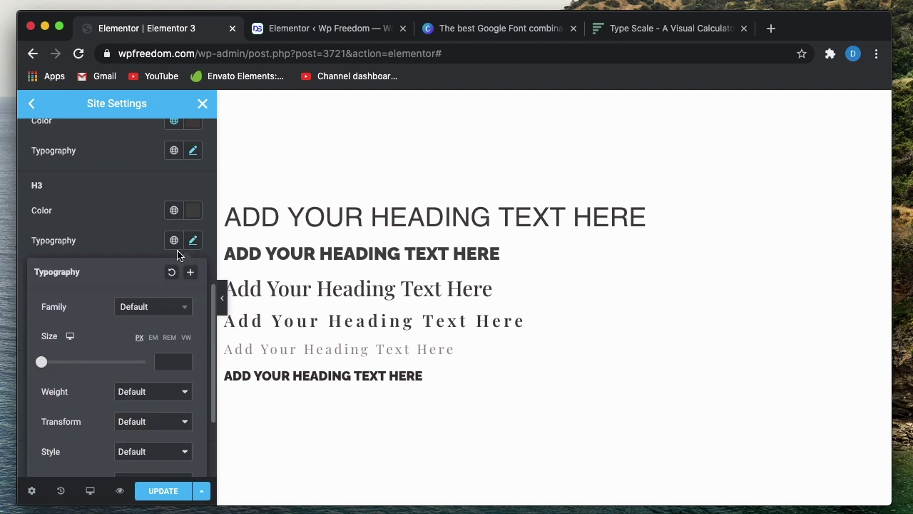
{"action": "left_click", "coordinate": [163, 311]}
{"action": "type", "text": "play"}
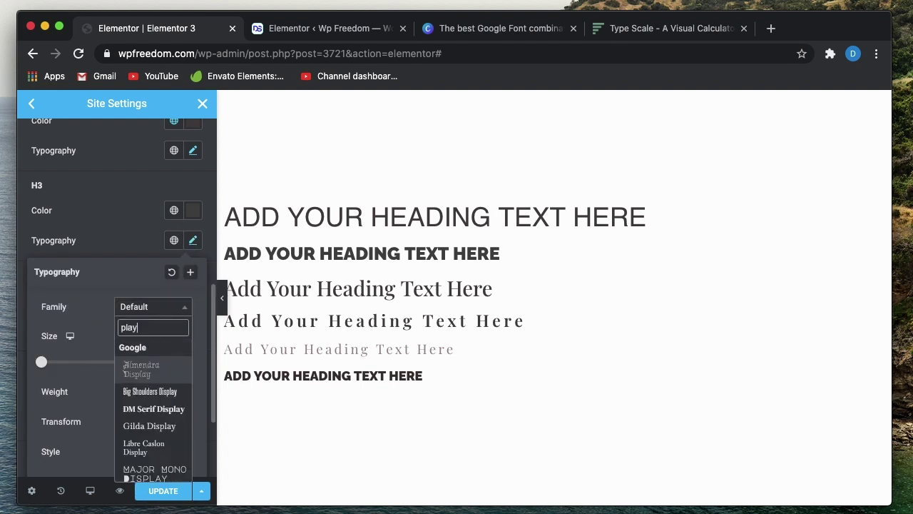
{"action": "type", "text": "fa"}
{"action": "left_click", "coordinate": [158, 366]}
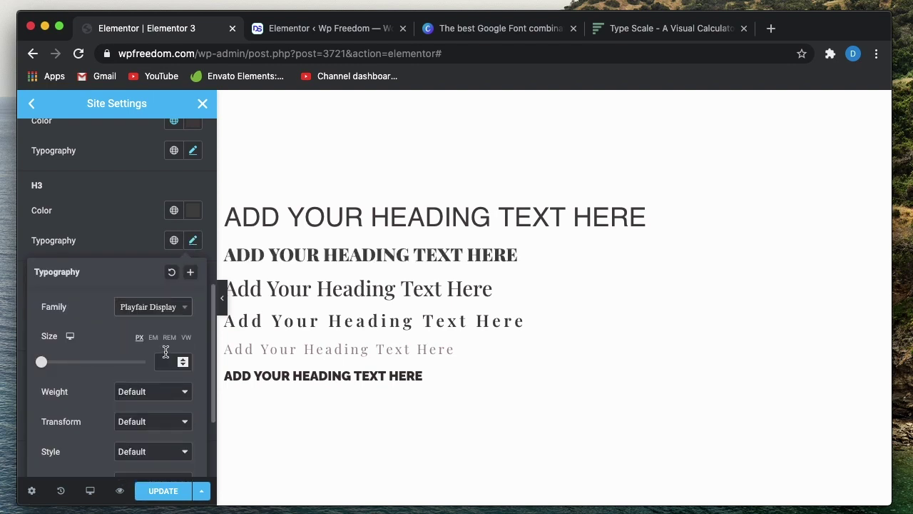
{"action": "left_click", "coordinate": [170, 339]}
{"action": "key", "text": "Return"}
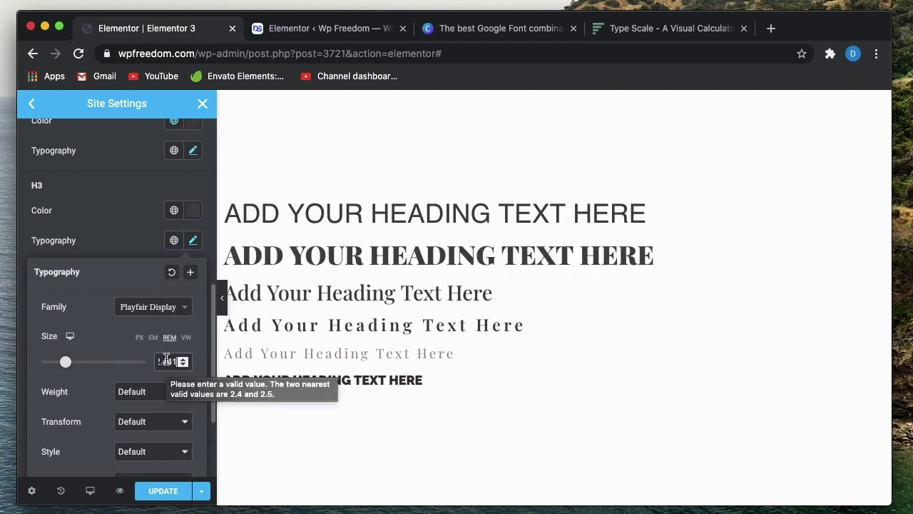
Set H3 to weight 700 with Uppercase text transform
{"action": "scroll", "coordinate": [141, 374], "scroll_direction": "down", "scroll_amount": 1}
{"action": "scroll", "coordinate": [141, 374], "scroll_direction": "down", "scroll_amount": 2}
{"action": "left_click", "coordinate": [138, 332]}
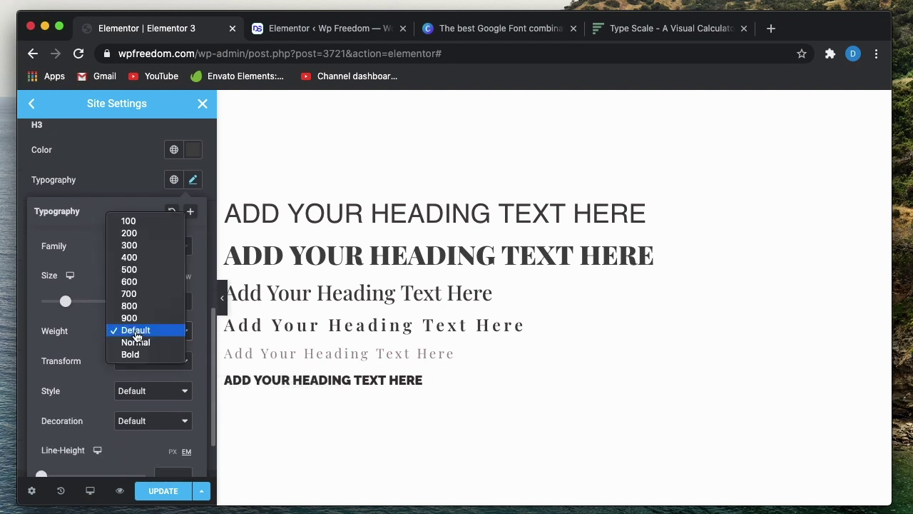
{"action": "left_click", "coordinate": [139, 293]}
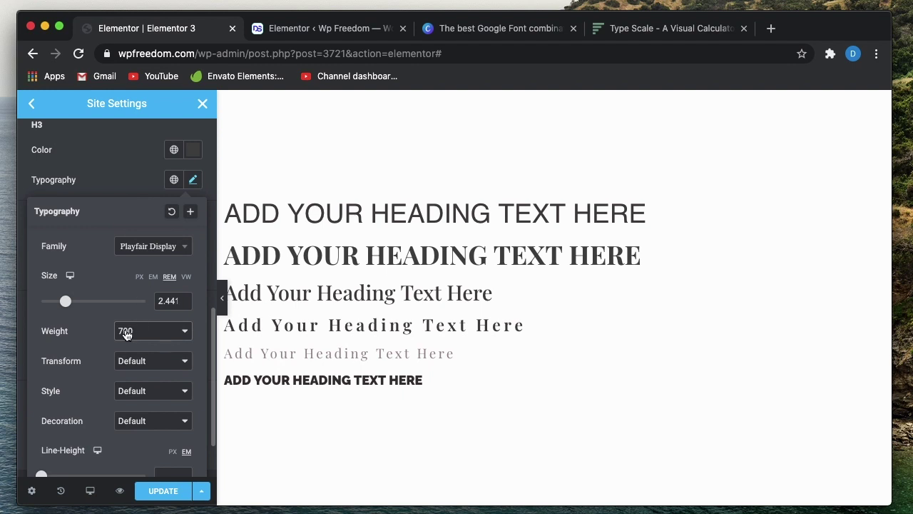
{"action": "left_click", "coordinate": [149, 365]}
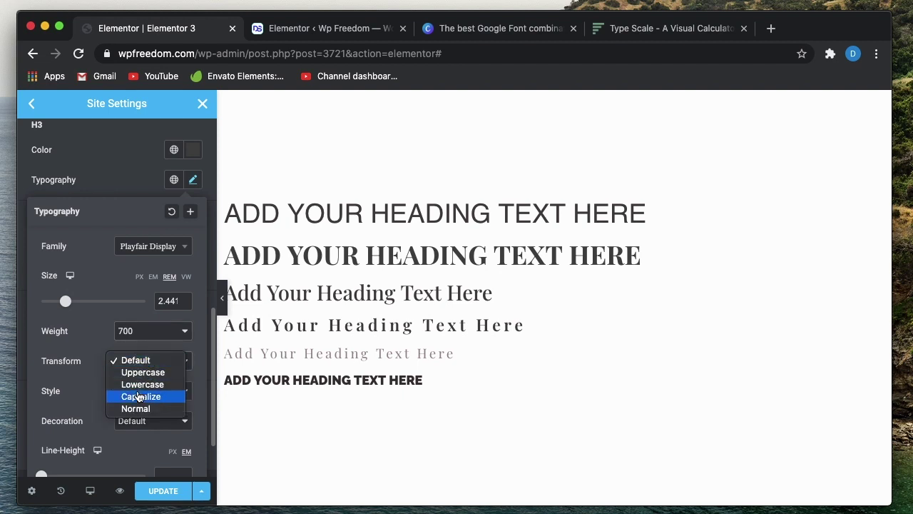
{"action": "left_click", "coordinate": [149, 398]}
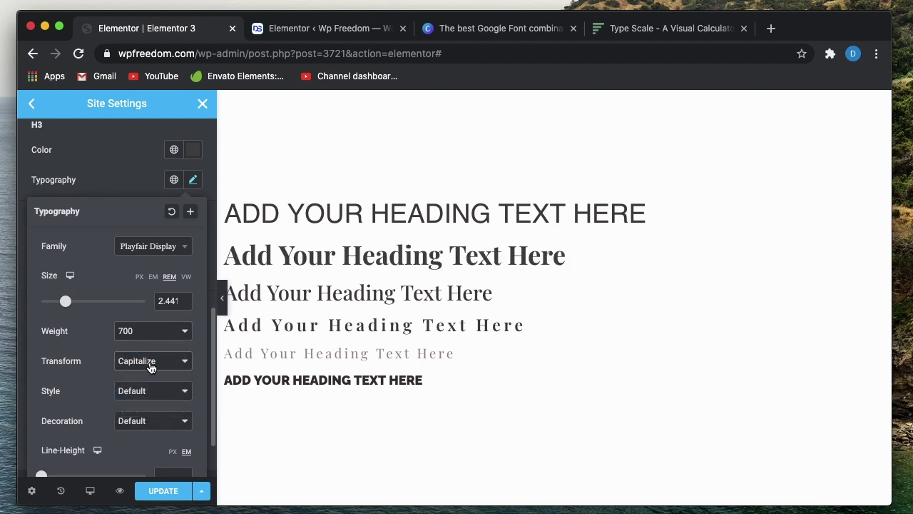
{"action": "left_click", "coordinate": [150, 367]}
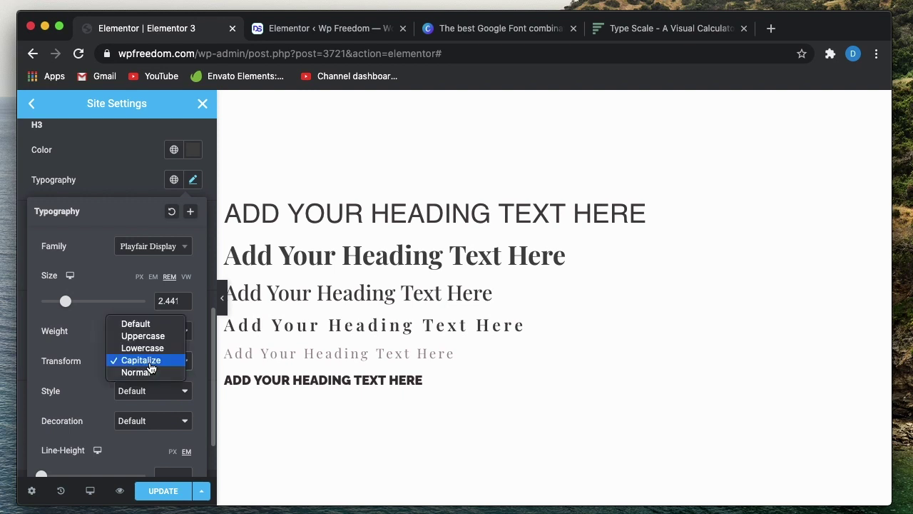
{"action": "left_click", "coordinate": [143, 338]}
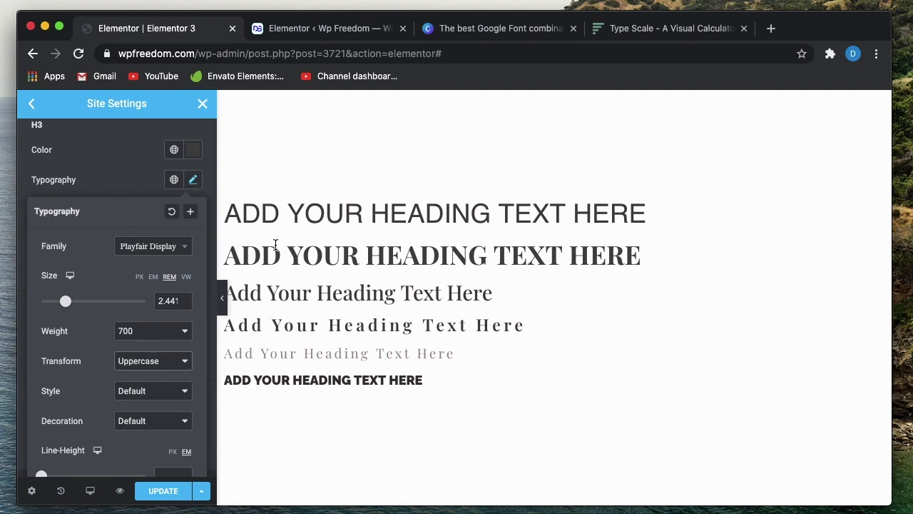
{"action": "left_click", "coordinate": [135, 177]}
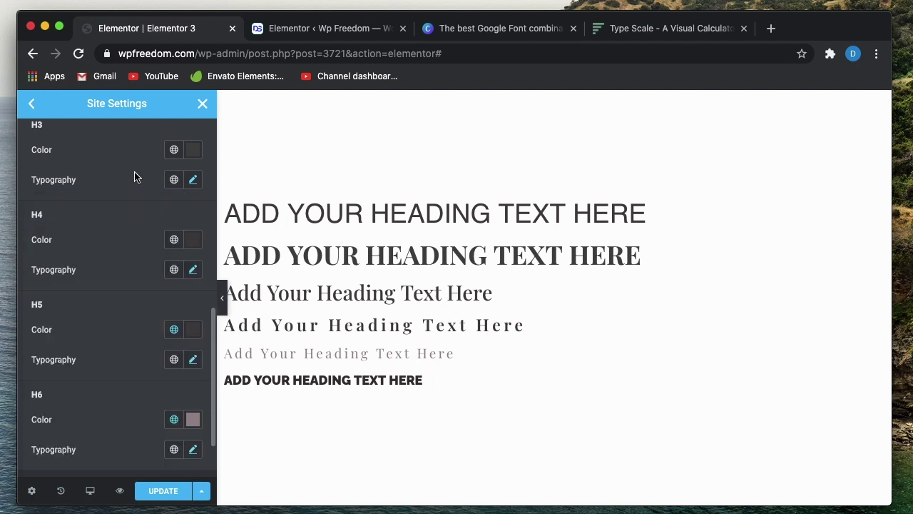
{"action": "scroll", "coordinate": [135, 177], "scroll_direction": "up", "scroll_amount": 2}
{"action": "scroll", "coordinate": [118, 218], "scroll_direction": "up", "scroll_amount": 3}
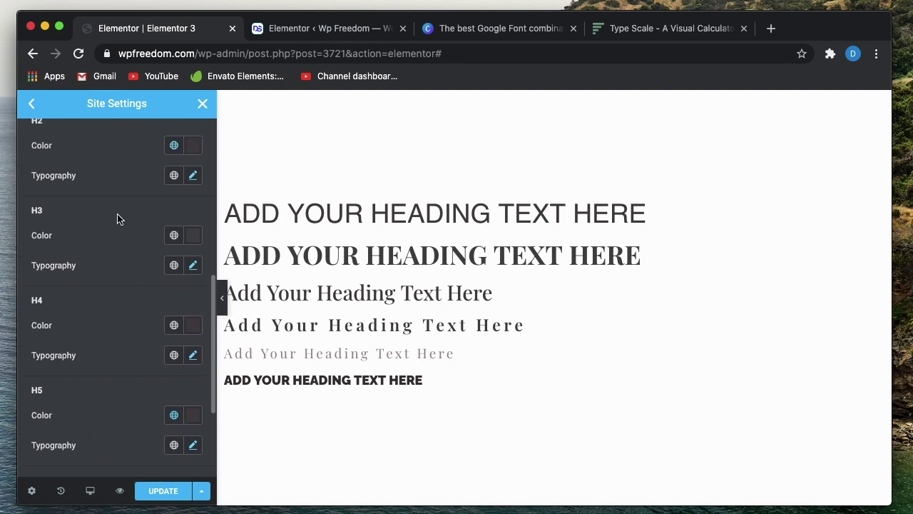
Give H2 the Primary global colour and the Playfair Display font
{"action": "left_click", "coordinate": [174, 205]}
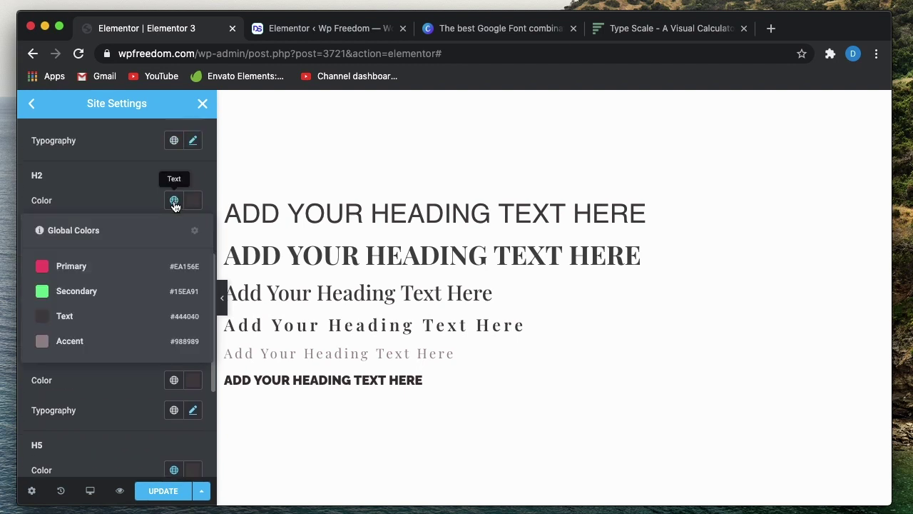
{"action": "left_click", "coordinate": [117, 274]}
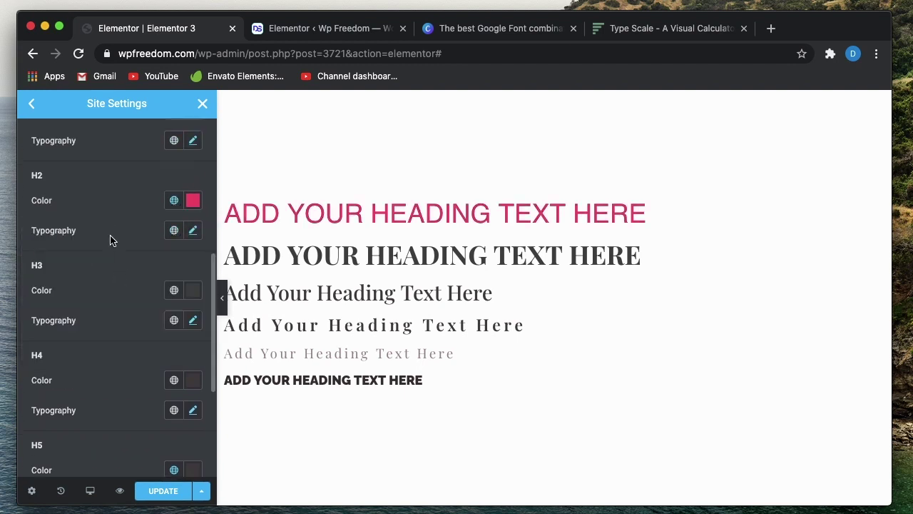
{"action": "left_click", "coordinate": [173, 232]}
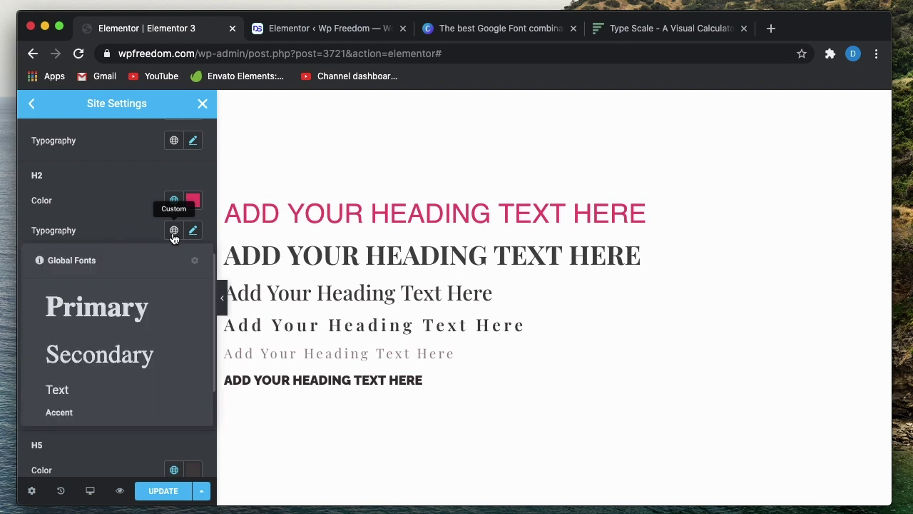
{"action": "left_click", "coordinate": [174, 232]}
{"action": "left_click", "coordinate": [192, 231]}
{"action": "scroll", "coordinate": [114, 299], "scroll_direction": "down", "scroll_amount": 2}
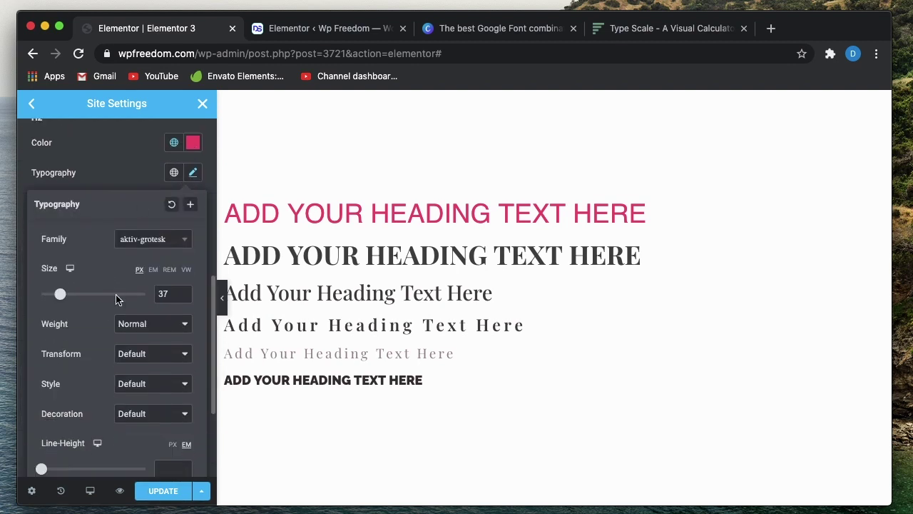
{"action": "left_click", "coordinate": [170, 243]}
{"action": "type", "text": "playf"}
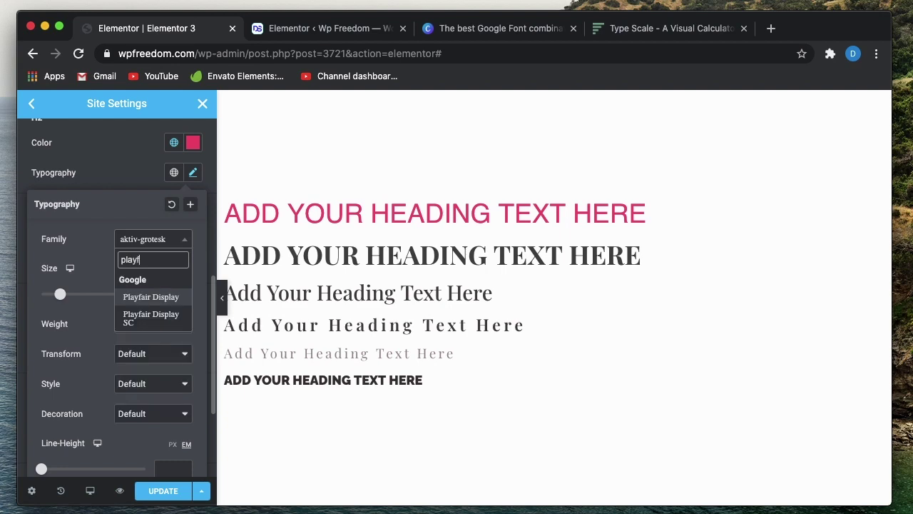
{"action": "left_click", "coordinate": [163, 297]}
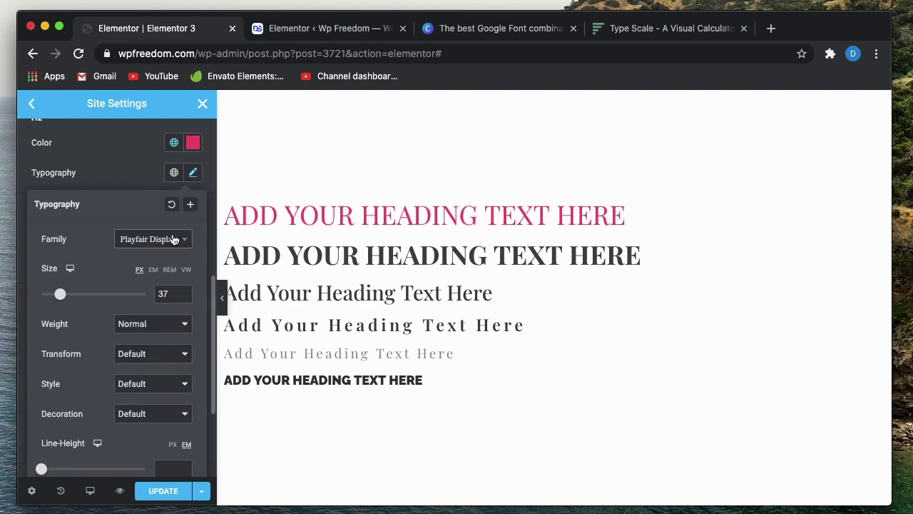
Copy 3.052em from the Type Scale page and set the heading size to 3.052 rem
{"action": "left_click", "coordinate": [636, 27]}
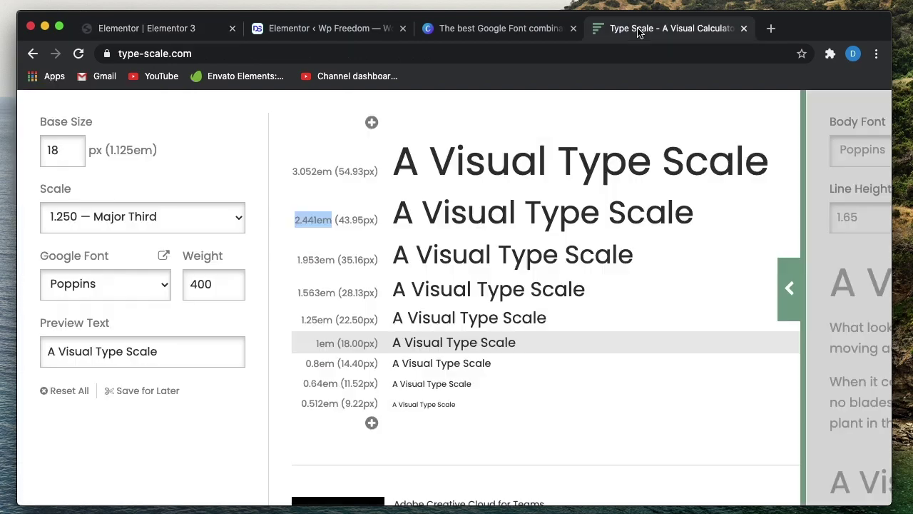
{"action": "double_click", "coordinate": [301, 172]}
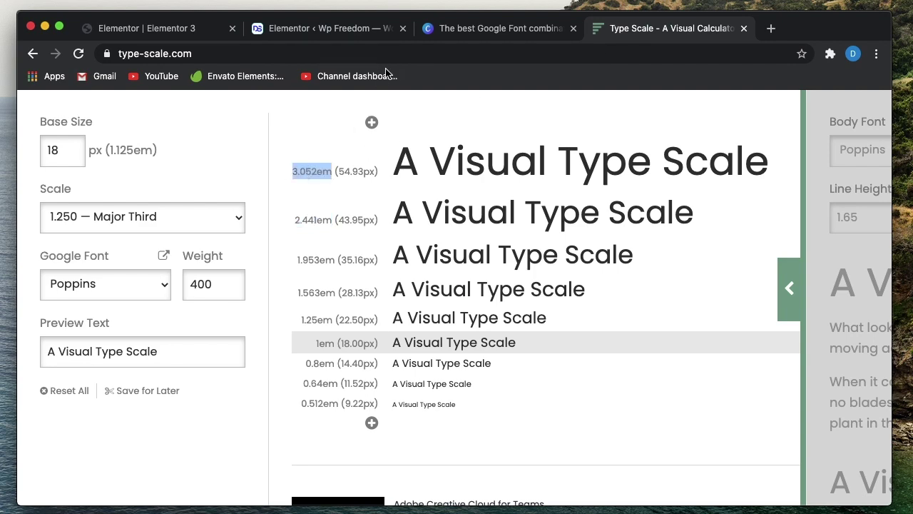
{"action": "left_click", "coordinate": [177, 29]}
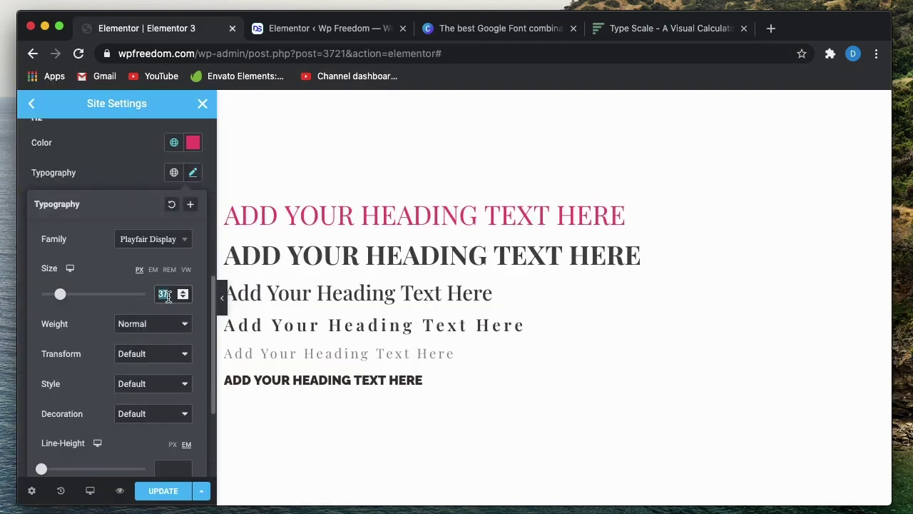
{"action": "left_click", "coordinate": [169, 269]}
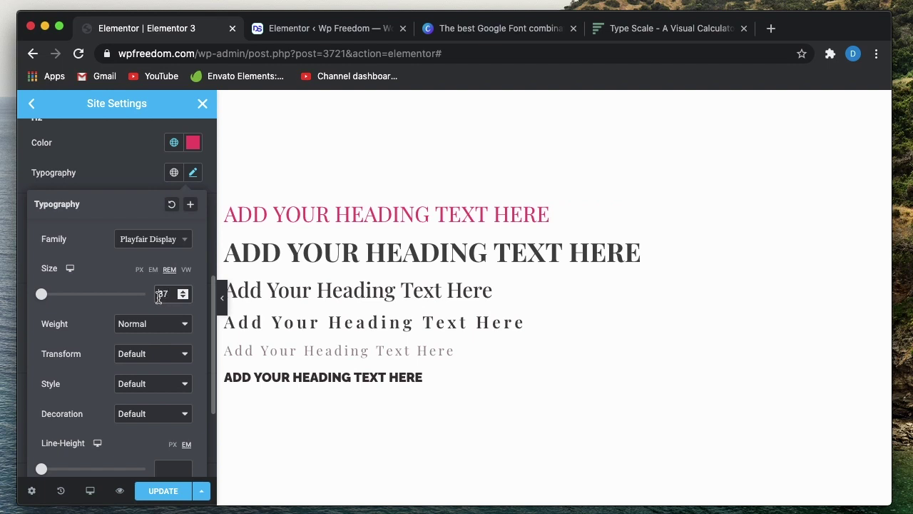
{"action": "key", "text": "BackSpace"}
{"action": "type", "text": "3.052"}
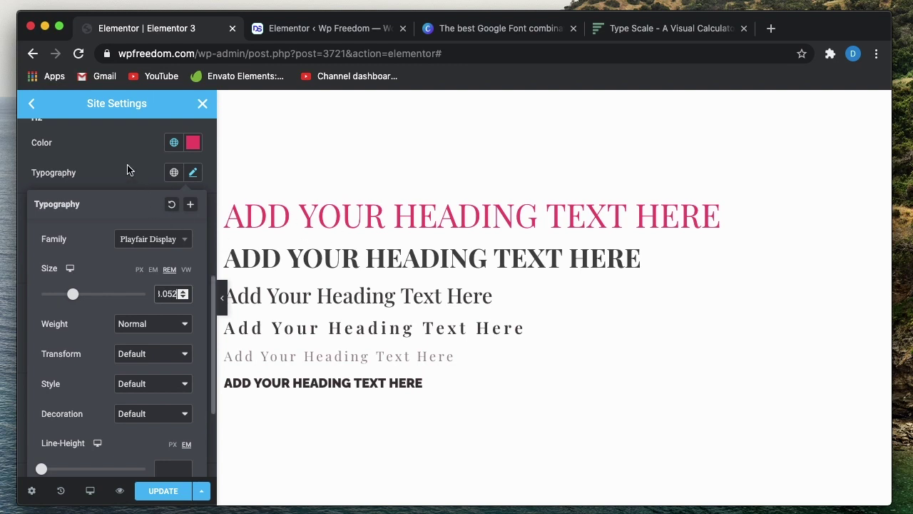
Set the normal link colour to the green Secondary global colour
{"action": "left_click", "coordinate": [126, 169]}
{"action": "scroll", "coordinate": [129, 169], "scroll_direction": "up", "scroll_amount": 2}
{"action": "scroll", "coordinate": [127, 170], "scroll_direction": "up", "scroll_amount": 2}
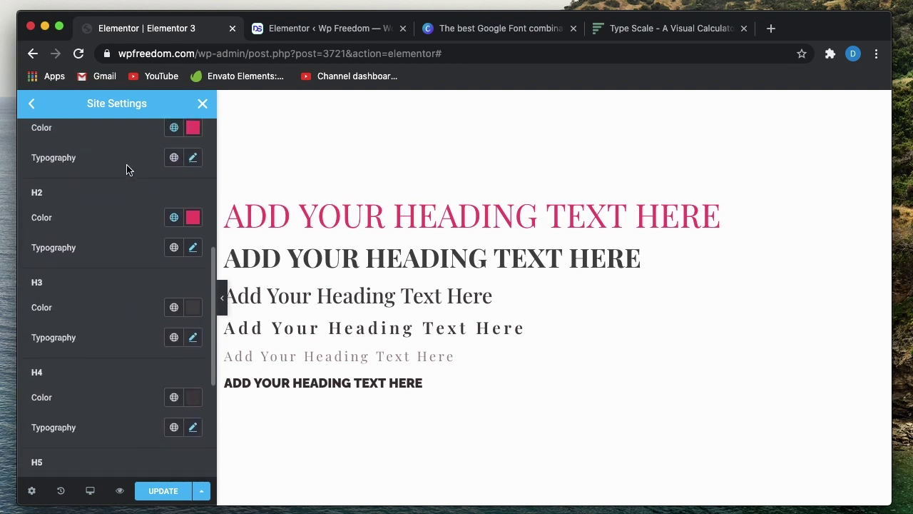
{"action": "scroll", "coordinate": [114, 203], "scroll_direction": "down", "scroll_amount": 2}
{"action": "scroll", "coordinate": [122, 236], "scroll_direction": "up", "scroll_amount": 1}
{"action": "scroll", "coordinate": [123, 236], "scroll_direction": "up", "scroll_amount": 1}
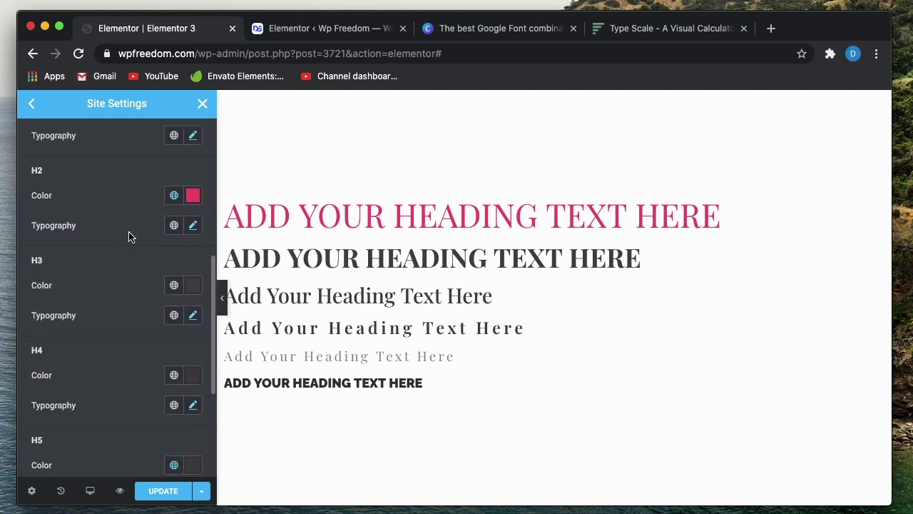
{"action": "scroll", "coordinate": [128, 236], "scroll_direction": "up", "scroll_amount": 4}
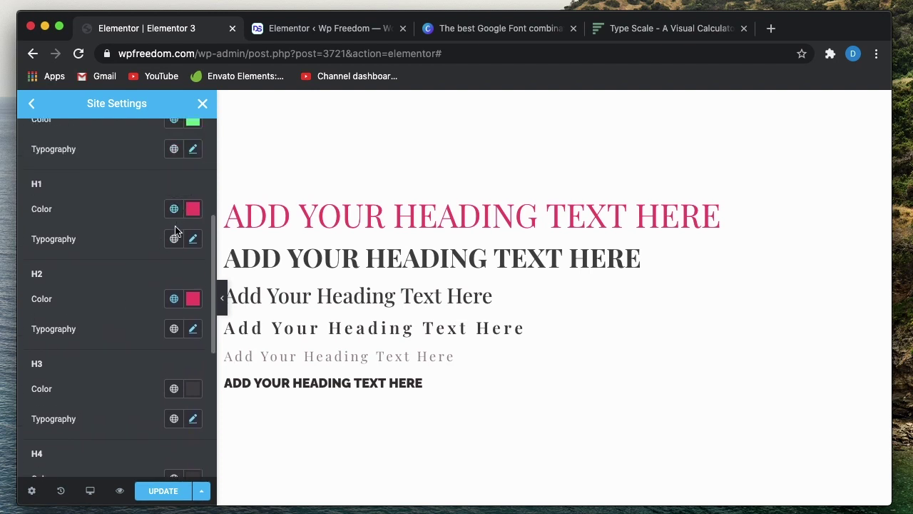
{"action": "scroll", "coordinate": [133, 238], "scroll_direction": "up", "scroll_amount": 1}
{"action": "scroll", "coordinate": [135, 237], "scroll_direction": "up", "scroll_amount": 5}
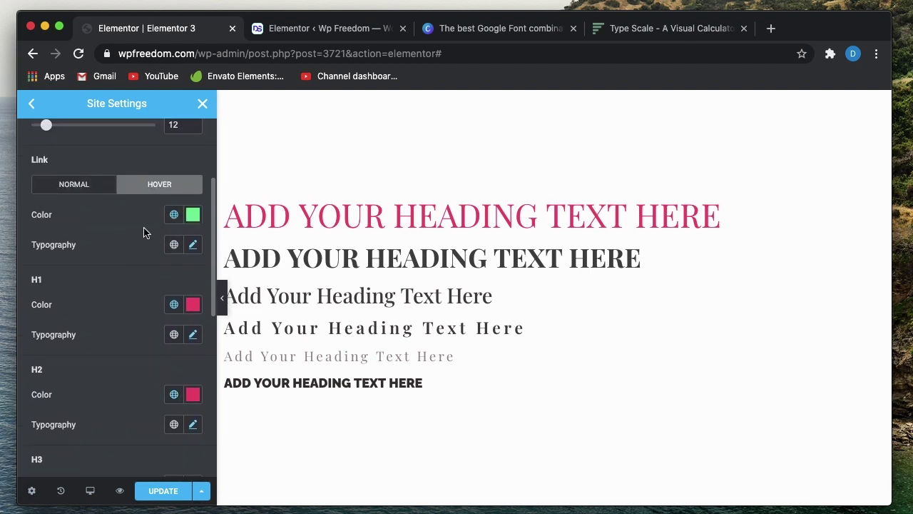
{"action": "left_click", "coordinate": [75, 227]}
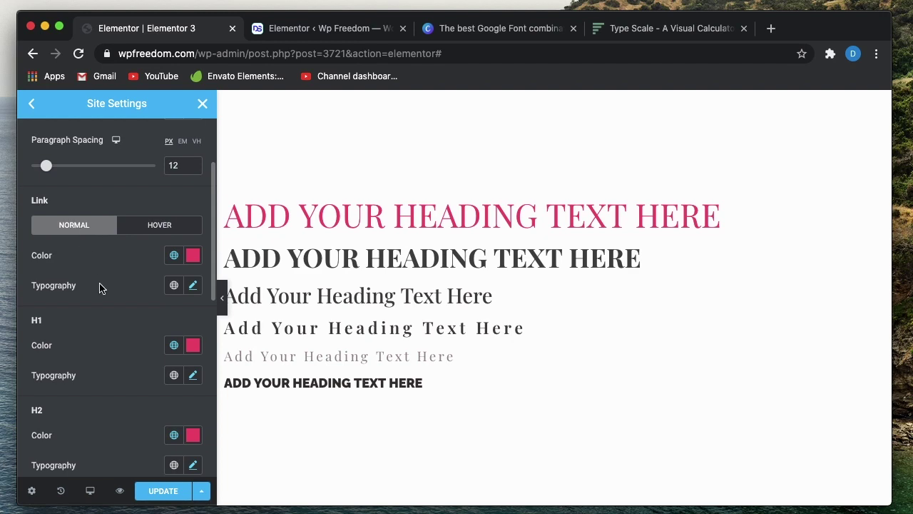
{"action": "scroll", "coordinate": [98, 286], "scroll_direction": "up", "scroll_amount": 1}
{"action": "left_click", "coordinate": [196, 306]}
{"action": "left_click", "coordinate": [175, 300]}
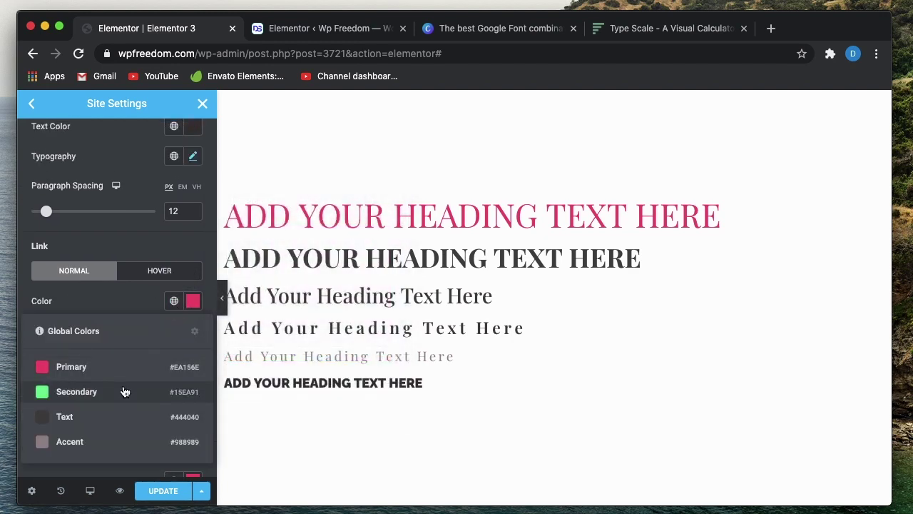
{"action": "left_click", "coordinate": [125, 392]}
Set the link hover colour to the pink Primary global colour
{"action": "left_click", "coordinate": [160, 270]}
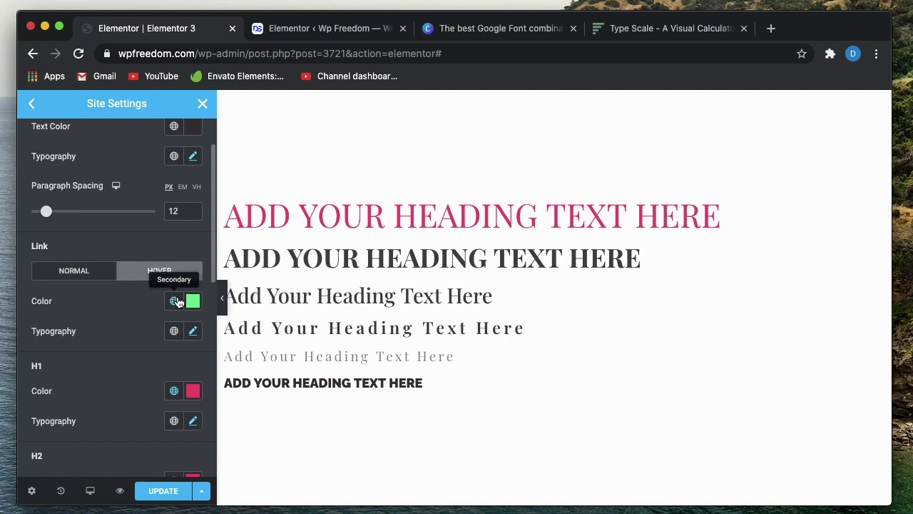
{"action": "left_click", "coordinate": [175, 300]}
{"action": "left_click", "coordinate": [123, 372]}
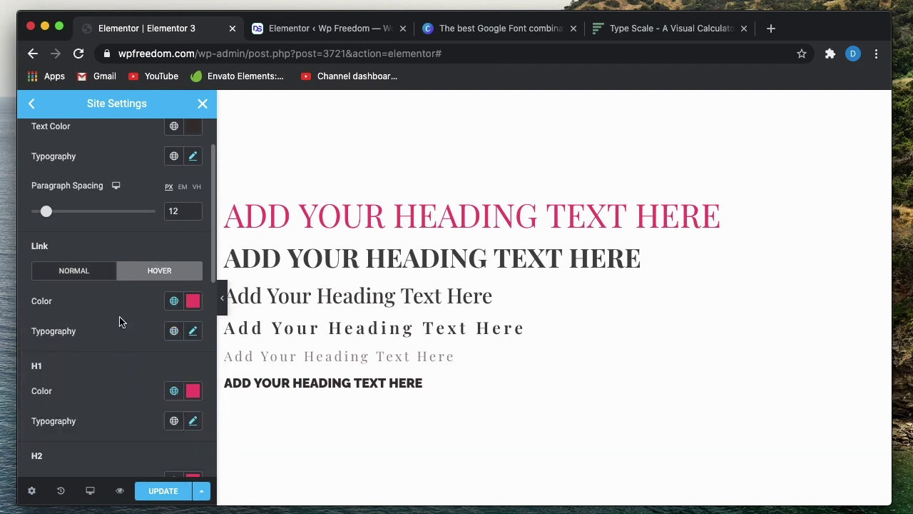
{"action": "scroll", "coordinate": [120, 319], "scroll_direction": "up", "scroll_amount": 2}
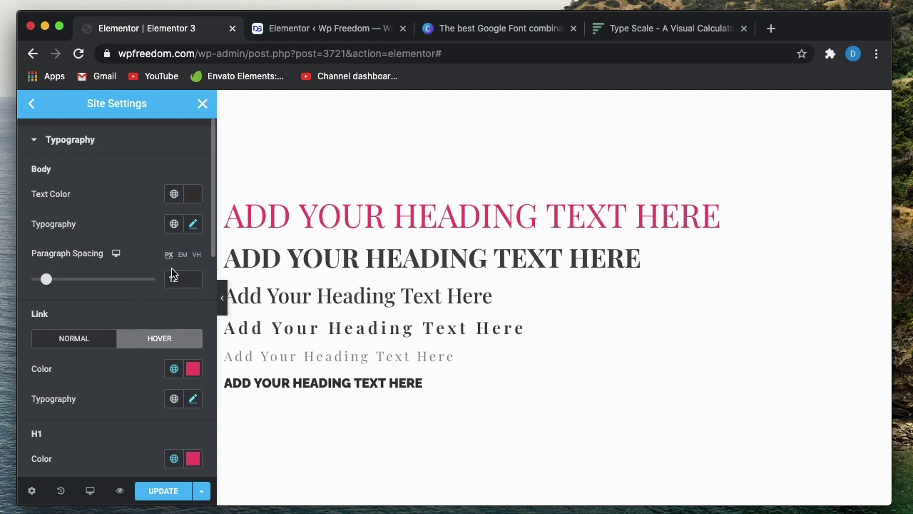
From Body Typography's responsive control, switch the preview to tablet, then mobile width
{"action": "left_click", "coordinate": [194, 223]}
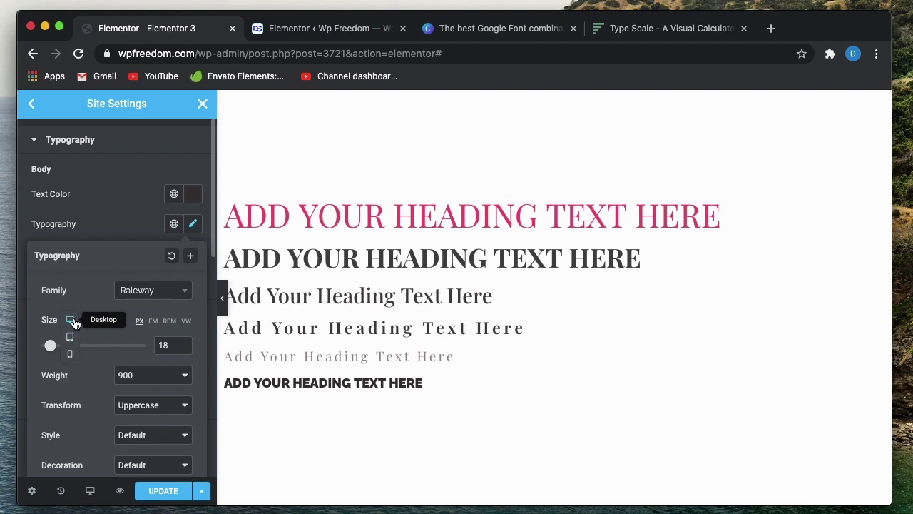
{"action": "left_click", "coordinate": [70, 337]}
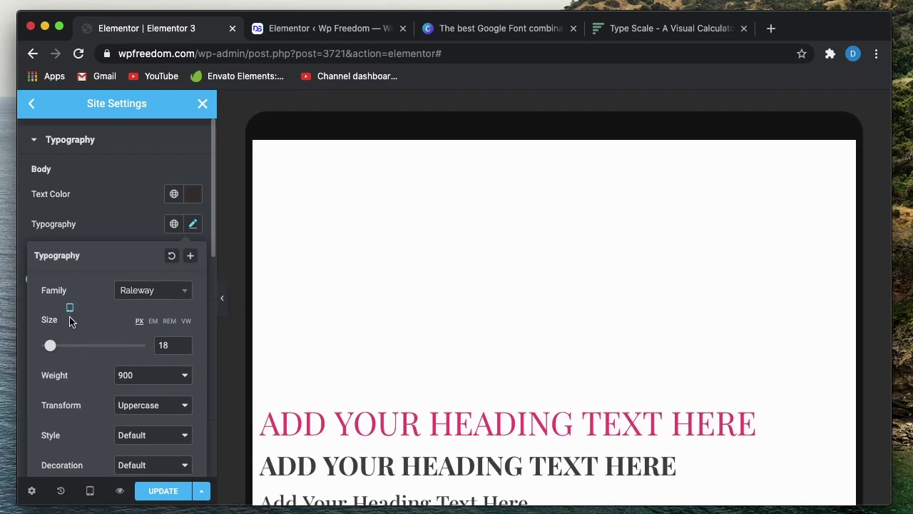
{"action": "left_click", "coordinate": [72, 334]}
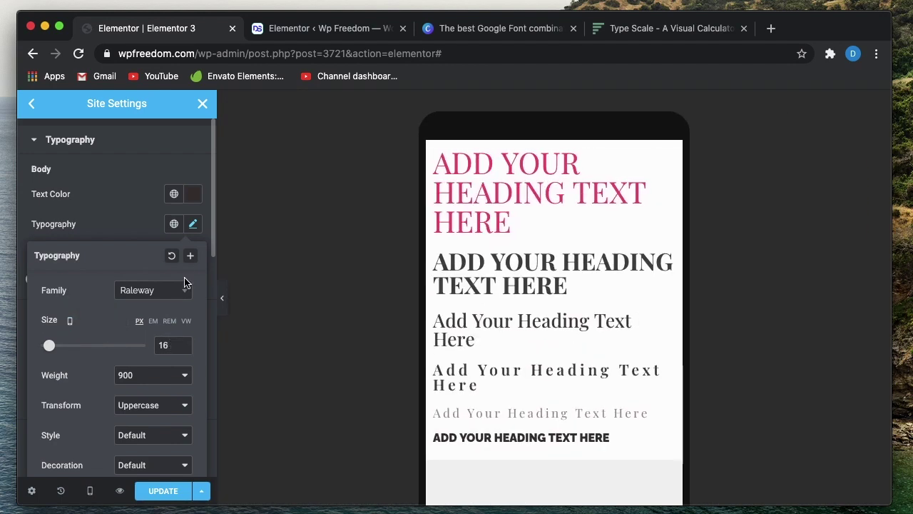
{"action": "left_click", "coordinate": [142, 226]}
Cycle the preview through tablet, desktop and phone widths with the Responsive Mode menu
{"action": "scroll", "coordinate": [112, 316], "scroll_direction": "down", "scroll_amount": 5}
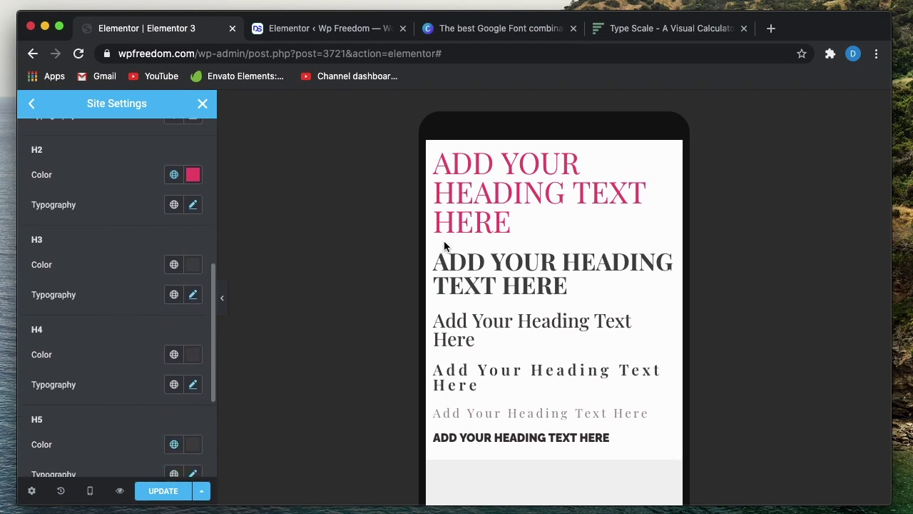
{"action": "left_click", "coordinate": [90, 491]}
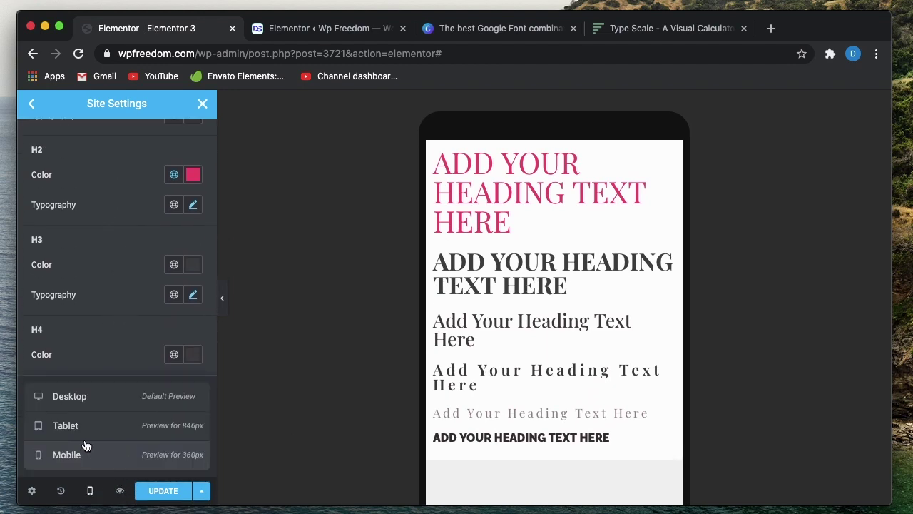
{"action": "left_click", "coordinate": [77, 428]}
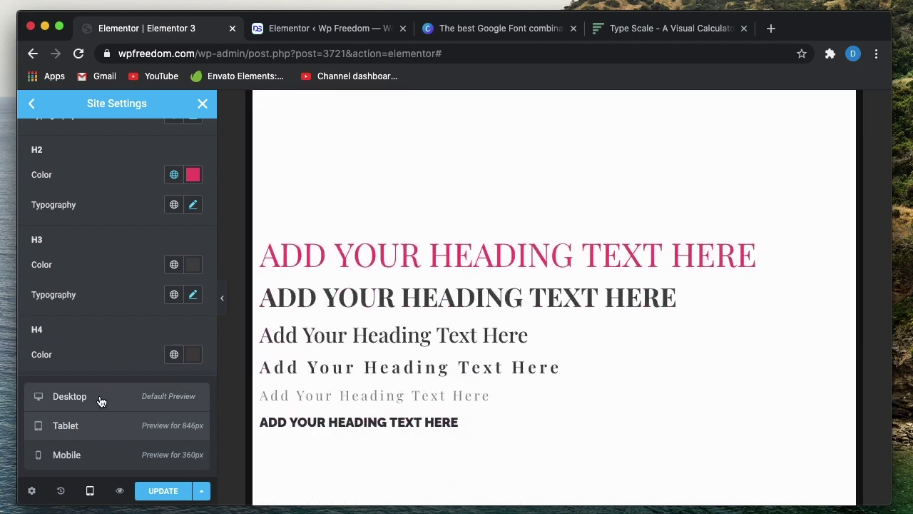
{"action": "left_click", "coordinate": [102, 400]}
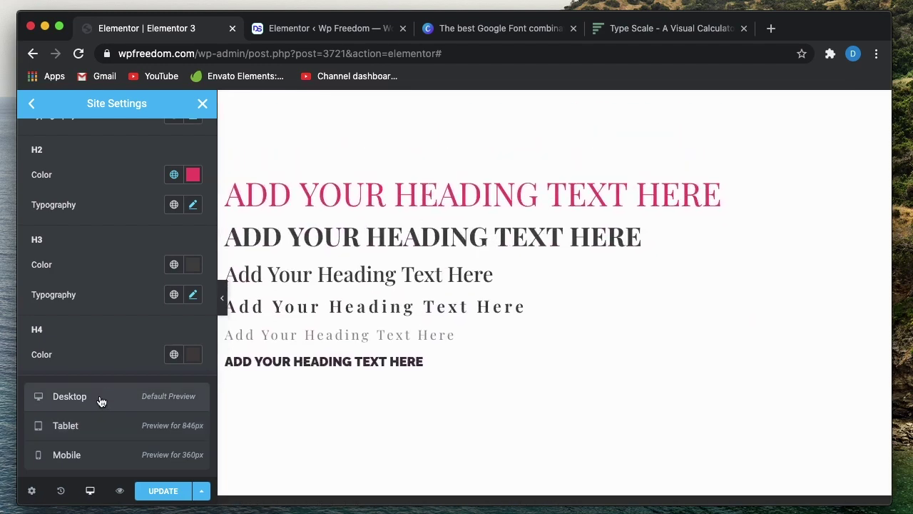
{"action": "left_click", "coordinate": [105, 457]}
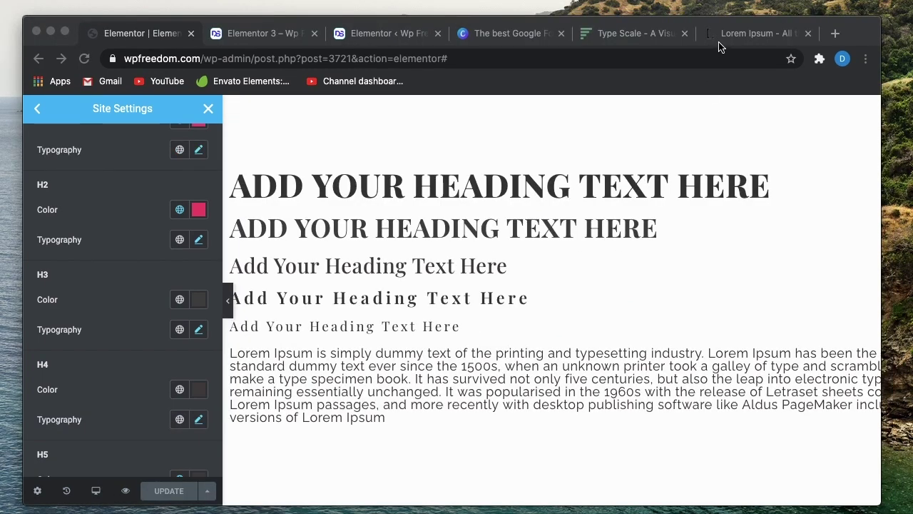
Select the 'What is Lorem Ipsum?' paragraph on lipsum.com, then the body paragraph in Elementor
{"action": "left_click", "coordinate": [732, 37]}
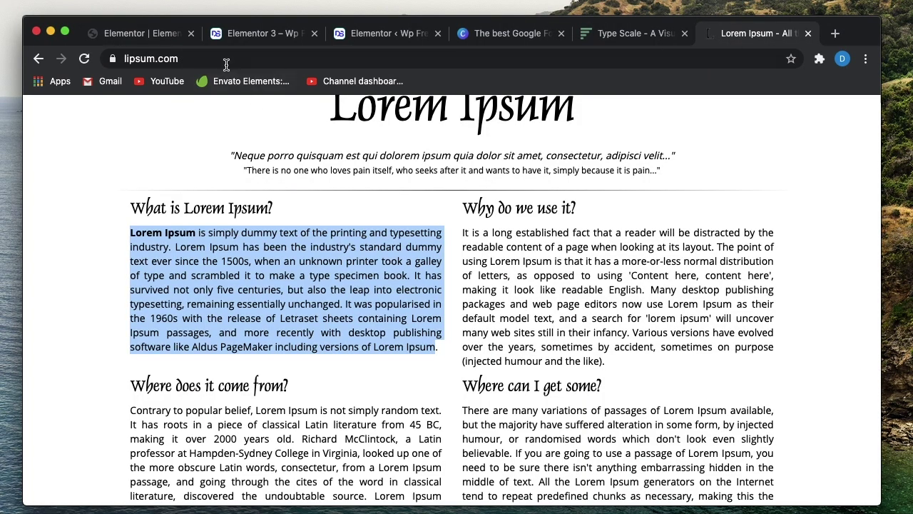
{"action": "triple_click", "coordinate": [214, 258]}
{"action": "left_click", "coordinate": [142, 33]}
{"action": "triple_click", "coordinate": [428, 388]}
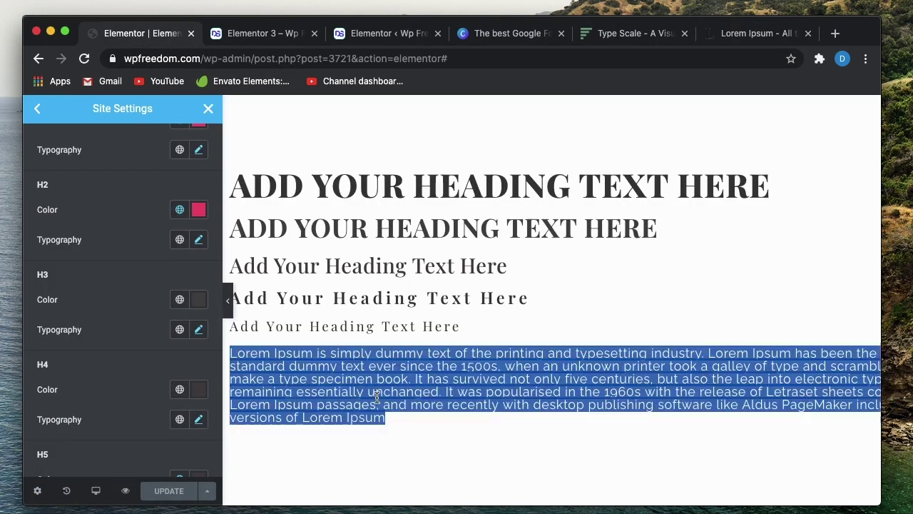
{"action": "triple_click", "coordinate": [443, 386]}
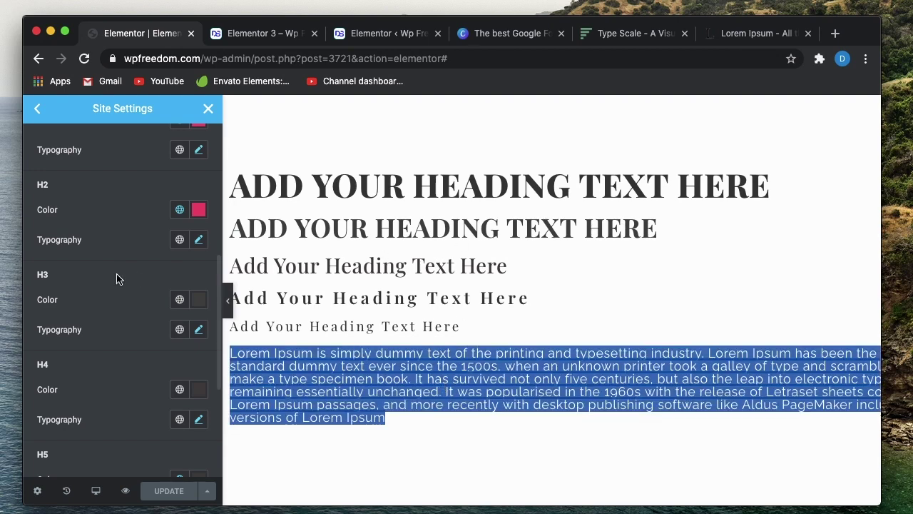
{"action": "scroll", "coordinate": [116, 277], "scroll_direction": "up", "scroll_amount": 1}
{"action": "left_click", "coordinate": [199, 271]}
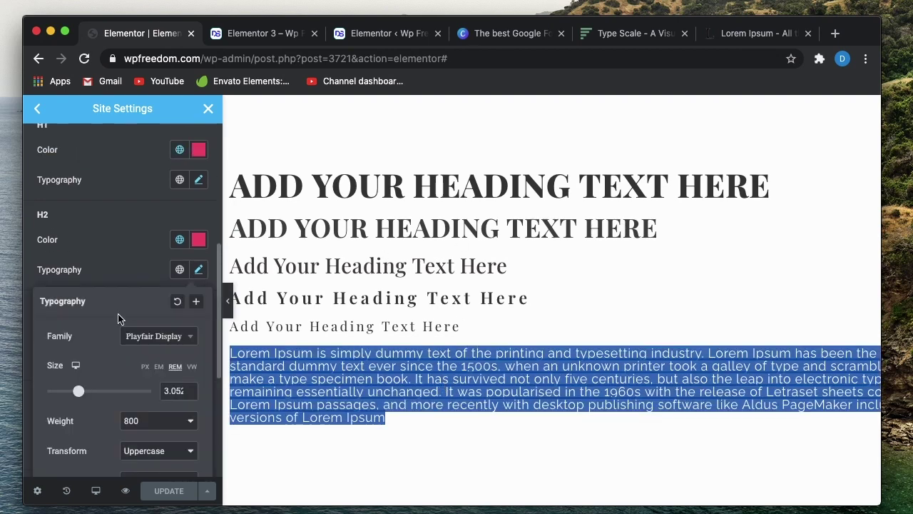
{"action": "scroll", "coordinate": [120, 319], "scroll_direction": "down", "scroll_amount": 3}
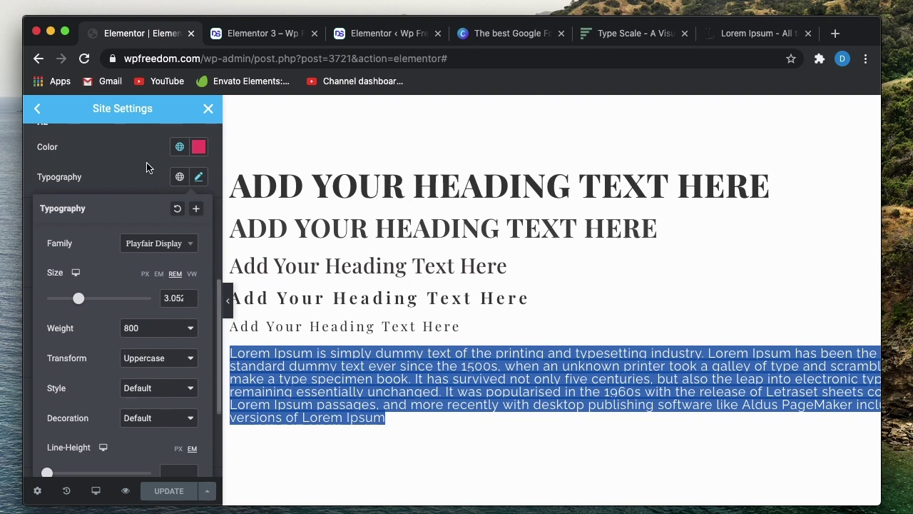
{"action": "left_click", "coordinate": [177, 297]}
{"action": "left_click", "coordinate": [645, 34]}
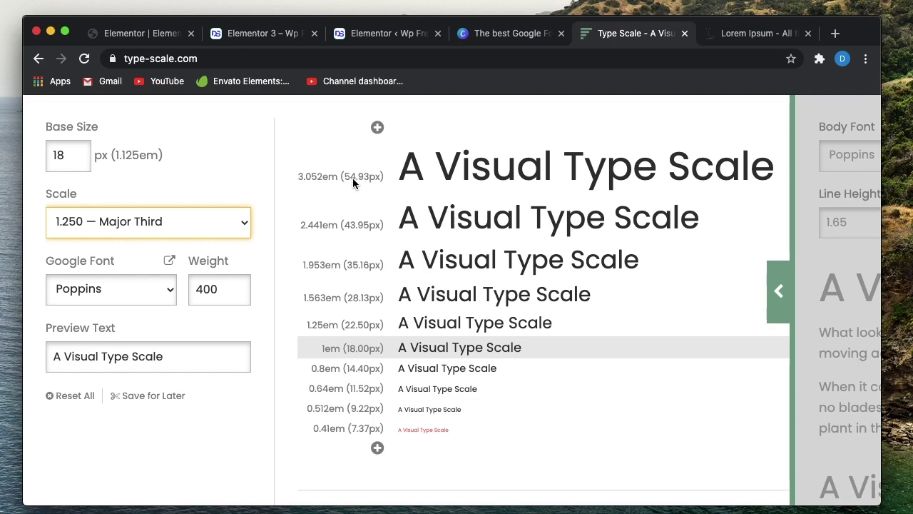
{"action": "left_click", "coordinate": [143, 33]}
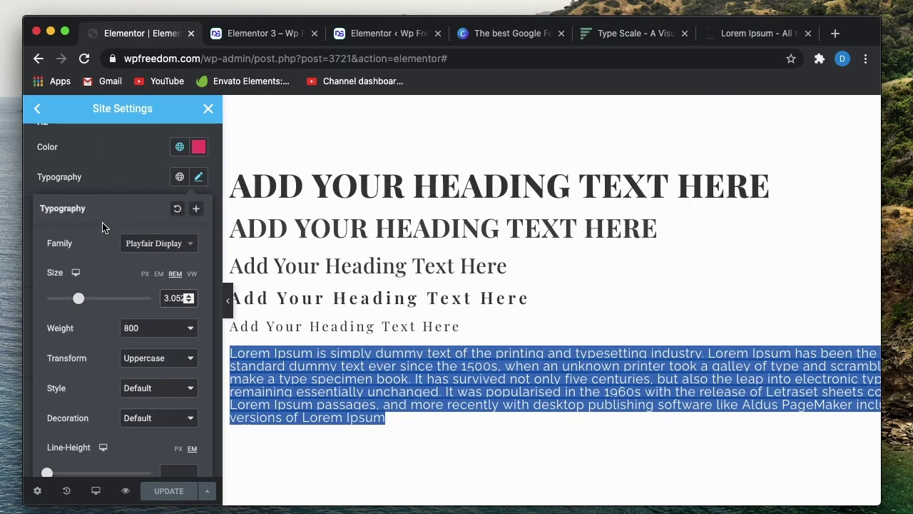
Set the body typography to size 20 with a 1.5 line height
{"action": "left_click", "coordinate": [105, 182]}
{"action": "scroll", "coordinate": [106, 182], "scroll_direction": "up", "scroll_amount": 5}
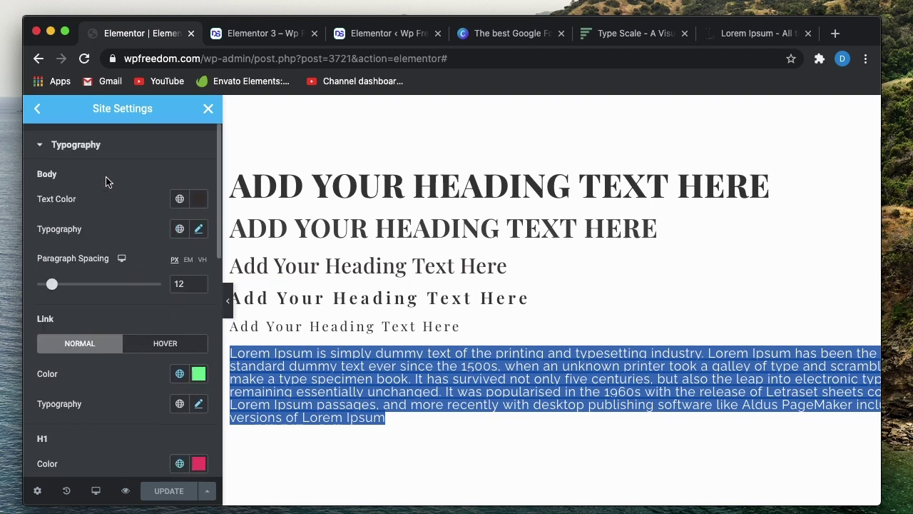
{"action": "left_click", "coordinate": [198, 228]}
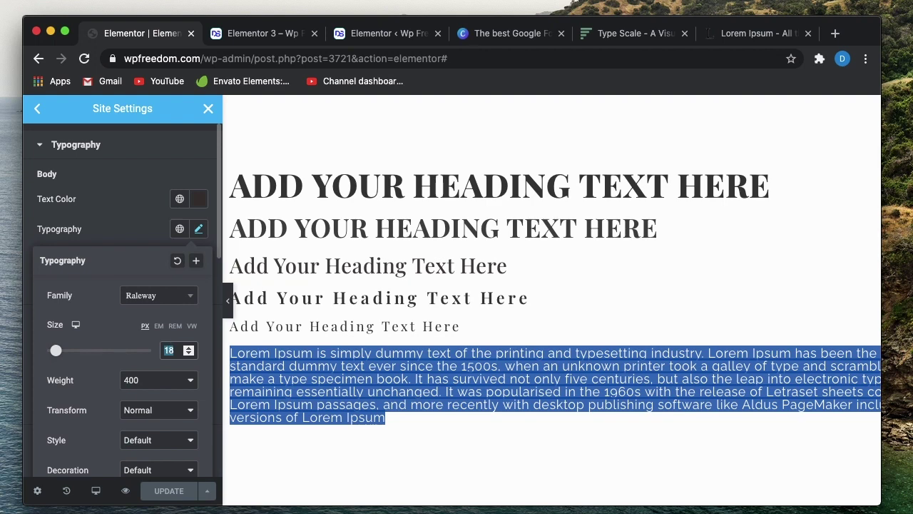
{"action": "type", "text": "20"}
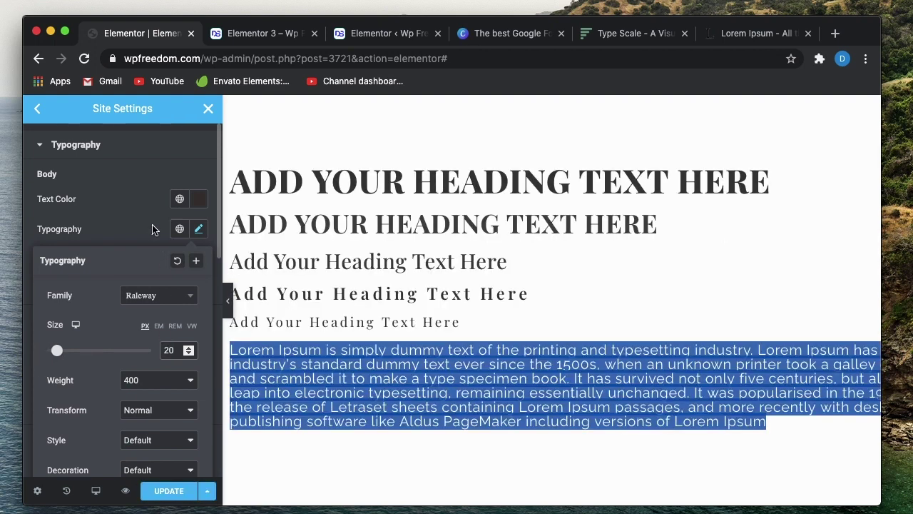
{"action": "scroll", "coordinate": [106, 362], "scroll_direction": "down", "scroll_amount": 4}
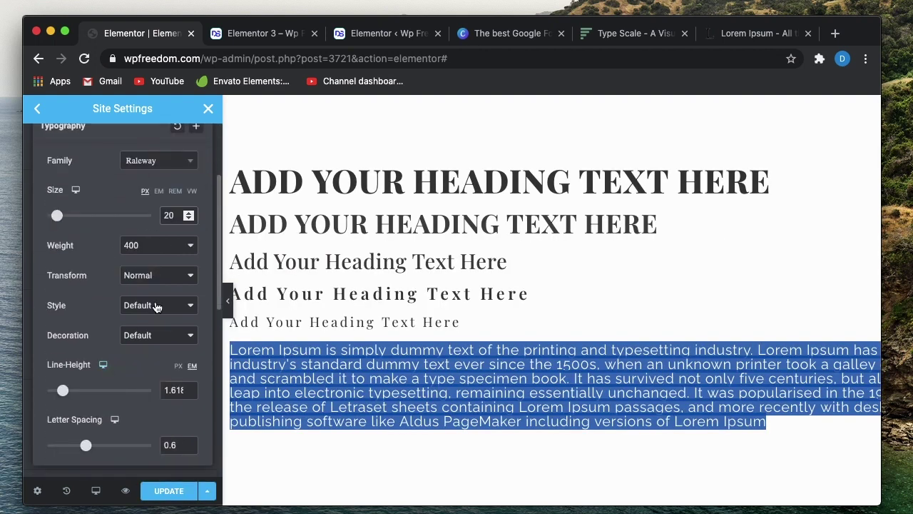
{"action": "left_click", "coordinate": [177, 394]}
{"action": "double_click", "coordinate": [176, 393]}
{"action": "type", "text": "16"}
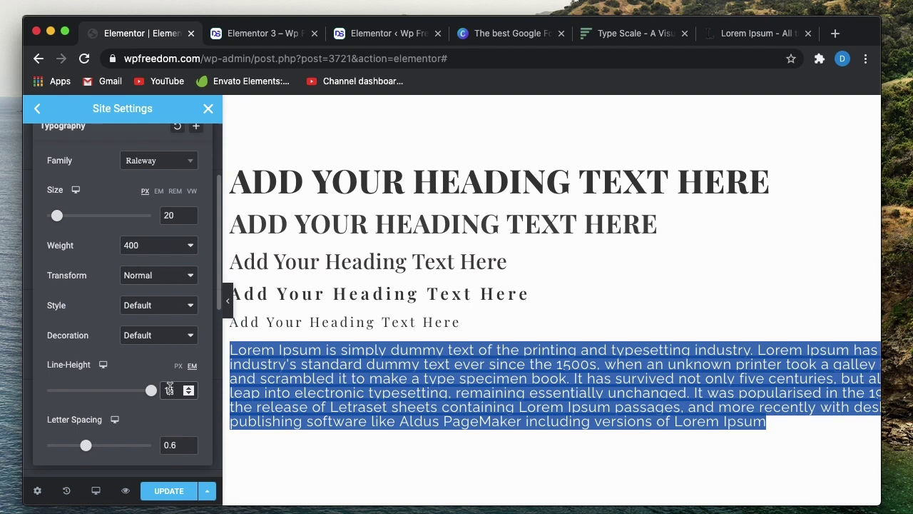
{"action": "key", "text": "BackSpace"}
{"action": "type", "text": ".5"}
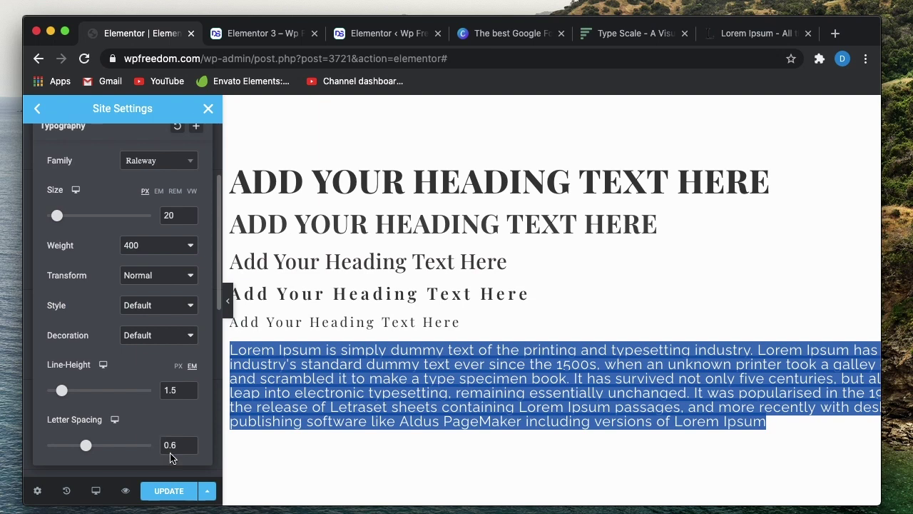
Open the page's front-end preview in a new tab
{"action": "scroll", "coordinate": [152, 328], "scroll_direction": "up", "scroll_amount": 3}
{"action": "left_click", "coordinate": [199, 229]}
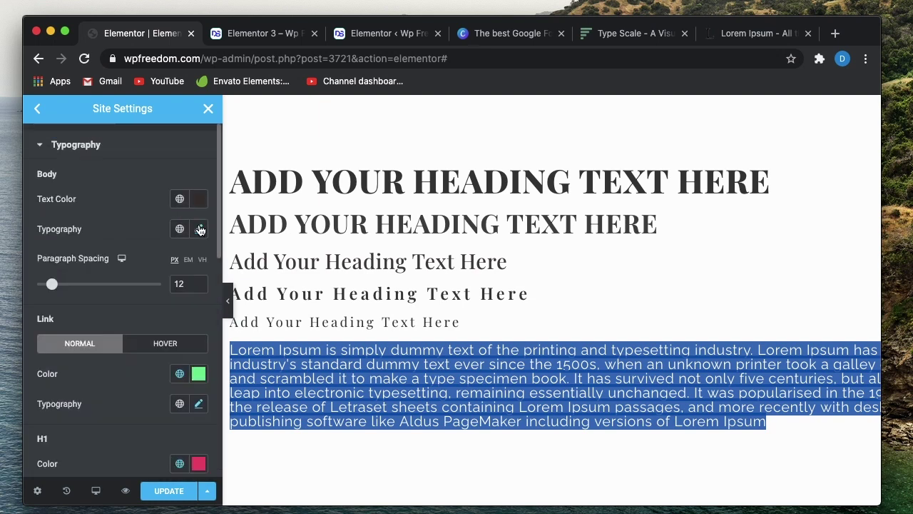
{"action": "scroll", "coordinate": [125, 325], "scroll_direction": "down", "scroll_amount": 3}
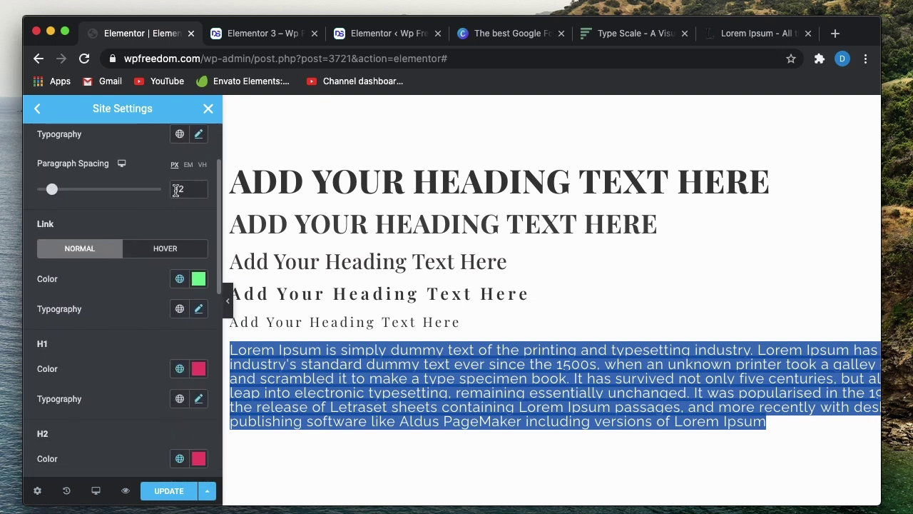
{"action": "scroll", "coordinate": [137, 274], "scroll_direction": "down", "scroll_amount": 4}
{"action": "scroll", "coordinate": [137, 274], "scroll_direction": "down", "scroll_amount": 10}
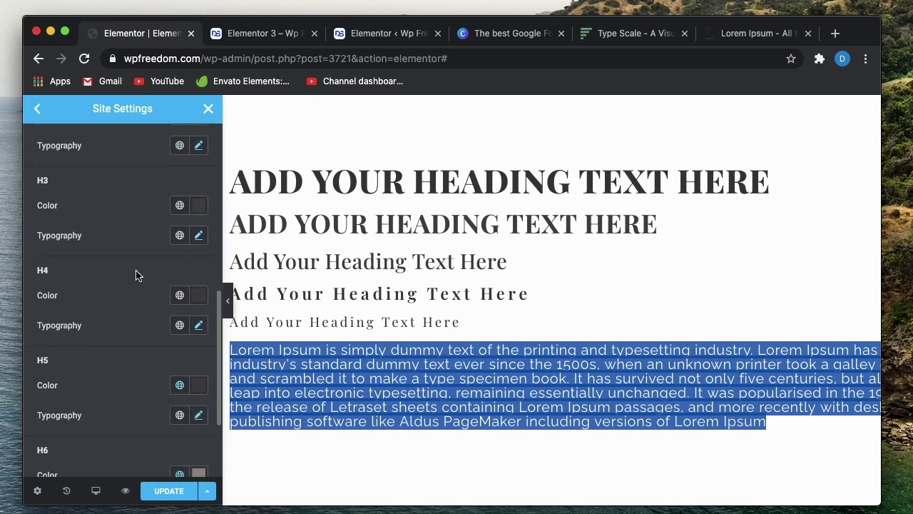
{"action": "left_click", "coordinate": [126, 490]}
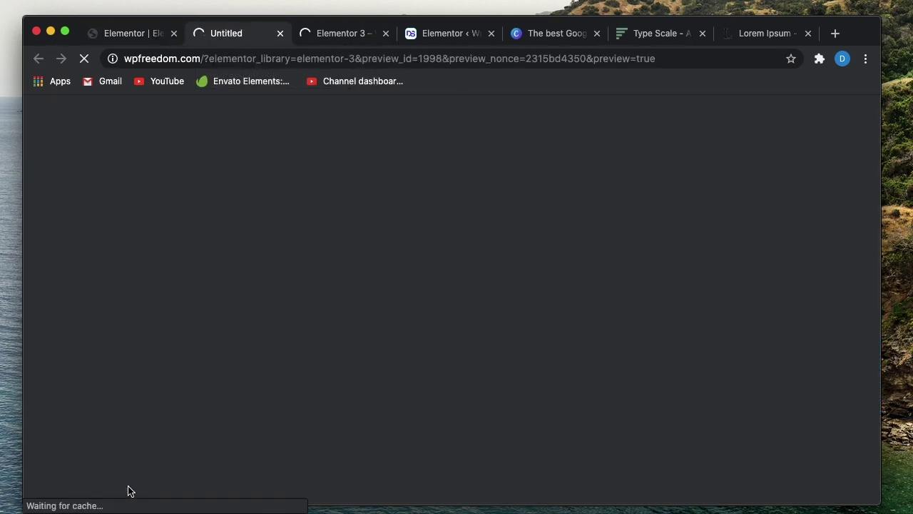
Close the duplicate preview tab and inspect the pink first heading and the second heading
{"action": "left_click", "coordinate": [384, 36]}
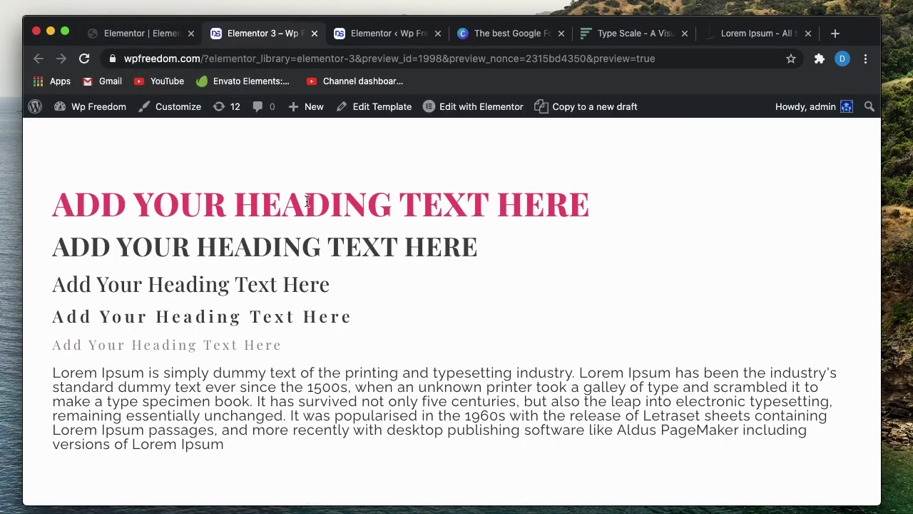
{"action": "triple_click", "coordinate": [308, 202]}
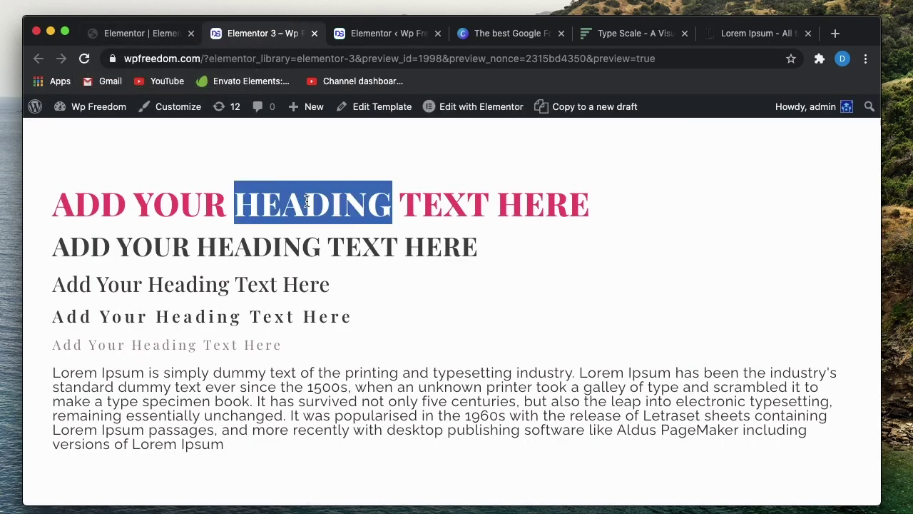
{"action": "double_click", "coordinate": [253, 240]}
{"action": "triple_click", "coordinate": [253, 241]}
{"action": "double_click", "coordinate": [381, 194]}
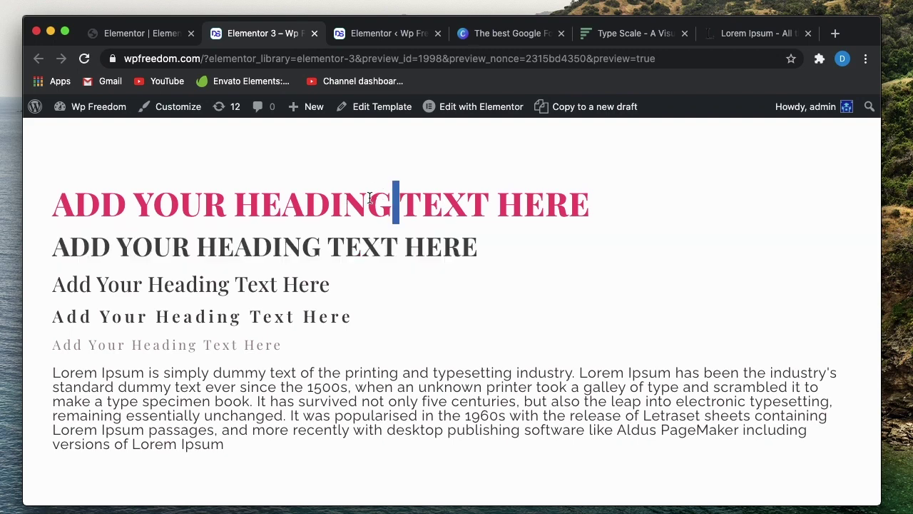
{"action": "triple_click", "coordinate": [369, 197]}
{"action": "double_click", "coordinate": [370, 197]}
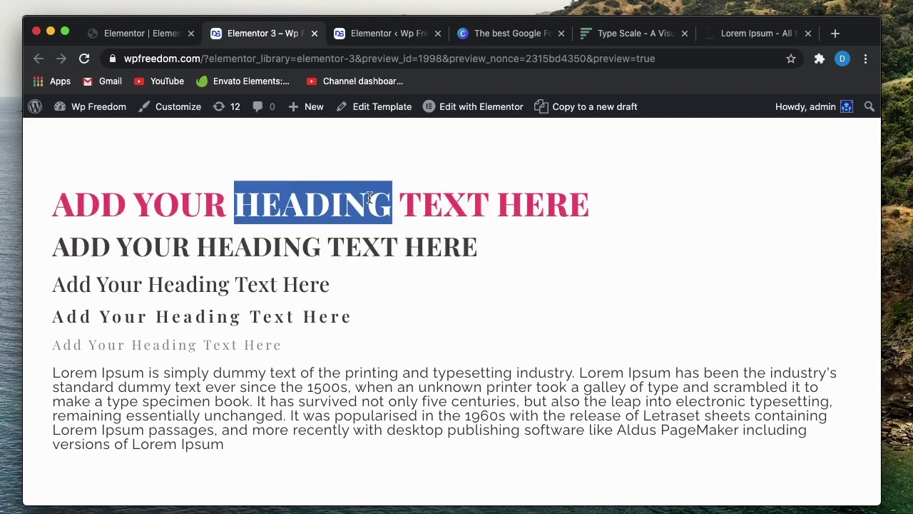
{"action": "left_click", "coordinate": [369, 198]}
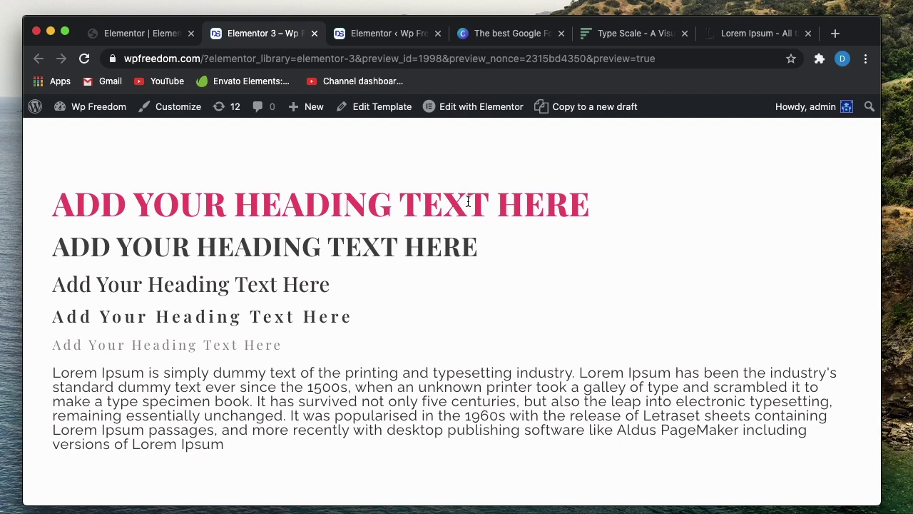
{"action": "triple_click", "coordinate": [325, 196]}
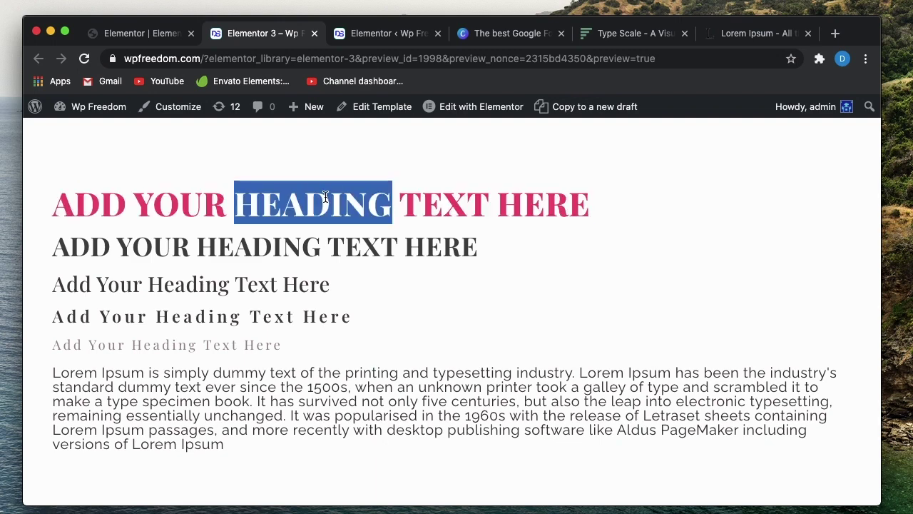
{"action": "left_click", "coordinate": [248, 241]}
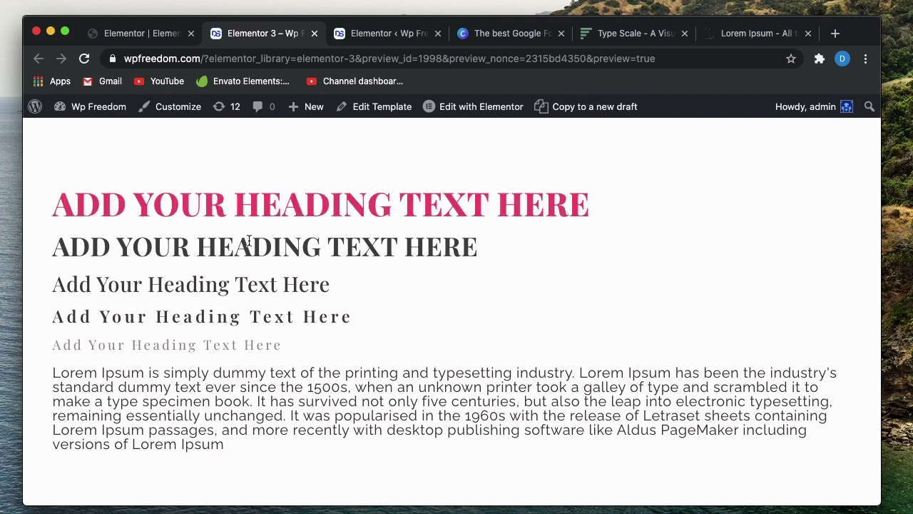
Inspect the second heading and the Lorem Ipsum body paragraph in the preview
{"action": "double_click", "coordinate": [254, 244]}
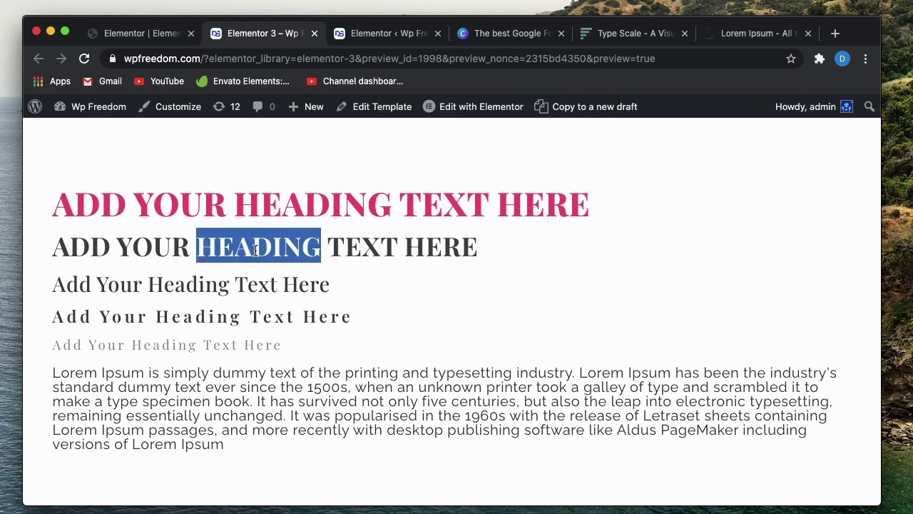
{"action": "triple_click", "coordinate": [252, 246]}
{"action": "triple_click", "coordinate": [233, 389]}
{"action": "double_click", "coordinate": [327, 384]}
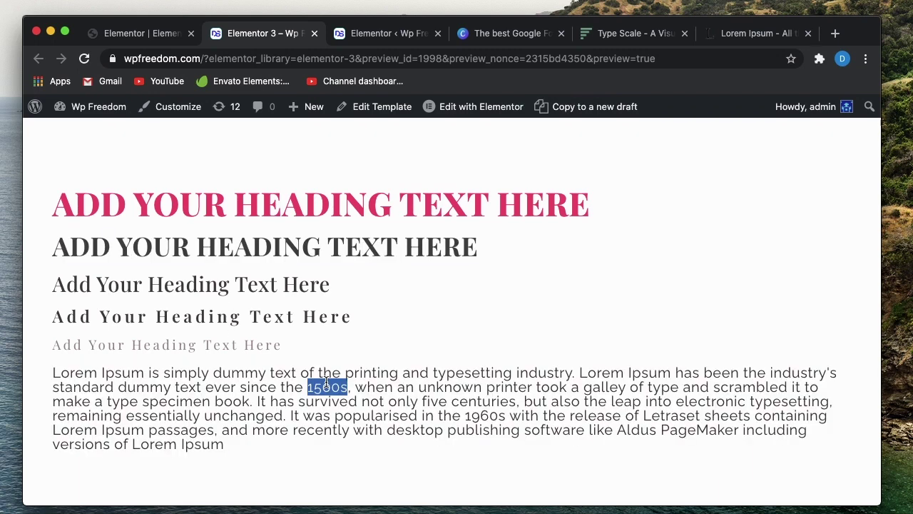
{"action": "triple_click", "coordinate": [476, 389]}
{"action": "double_click", "coordinate": [328, 396]}
{"action": "left_click", "coordinate": [387, 386]}
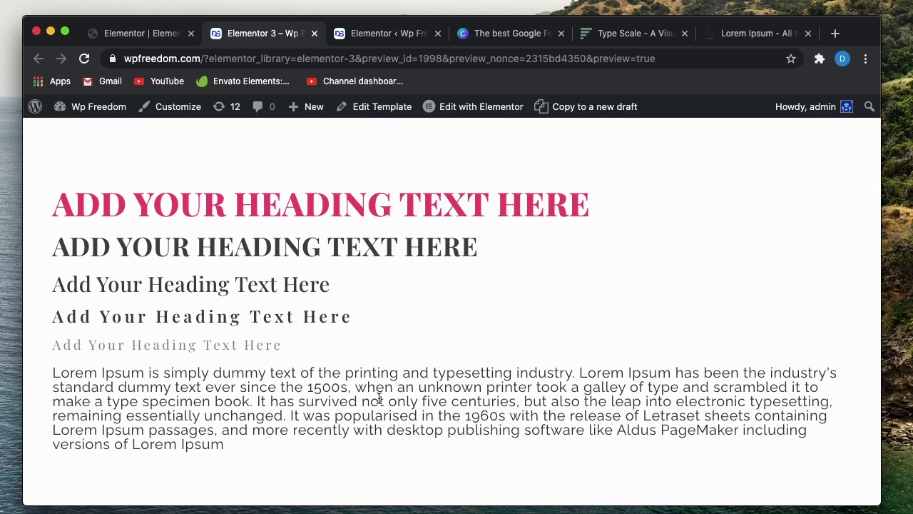
Check the first through fifth headings and the paragraph one by one
{"action": "triple_click", "coordinate": [267, 207]}
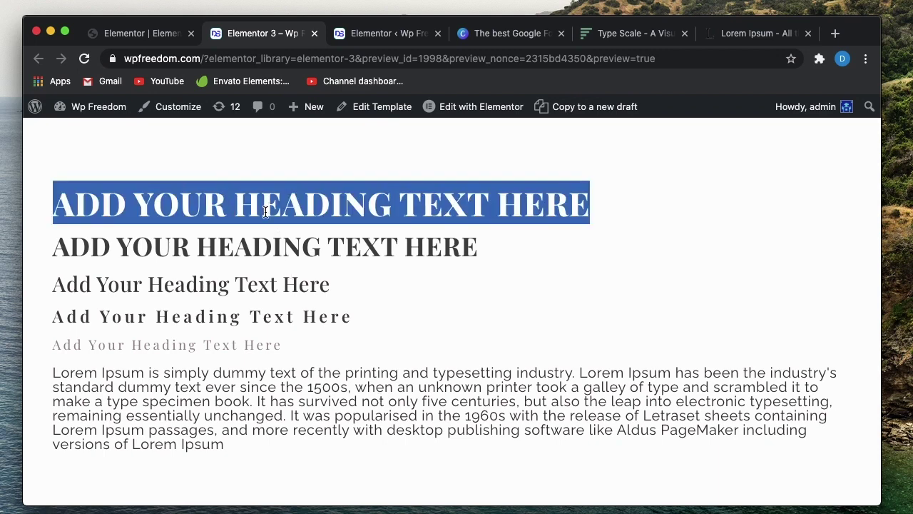
{"action": "double_click", "coordinate": [260, 245]}
{"action": "triple_click", "coordinate": [218, 281]}
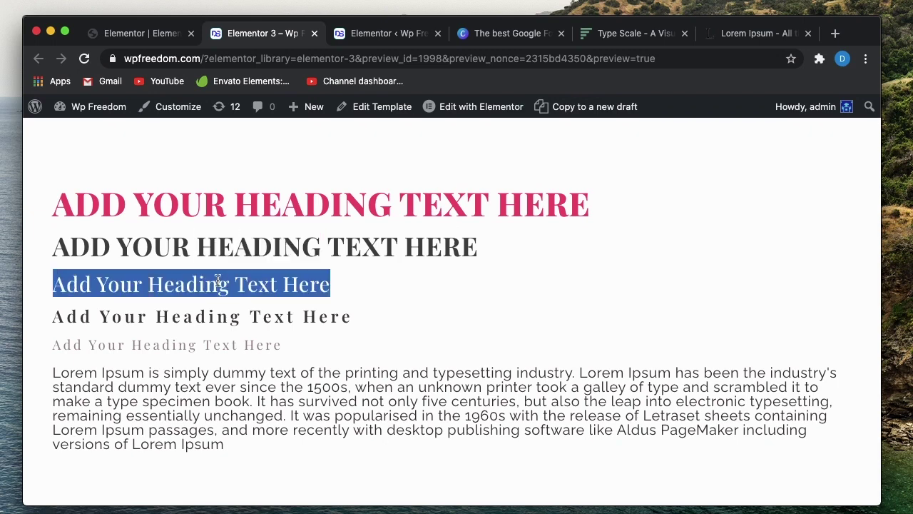
{"action": "triple_click", "coordinate": [227, 317]}
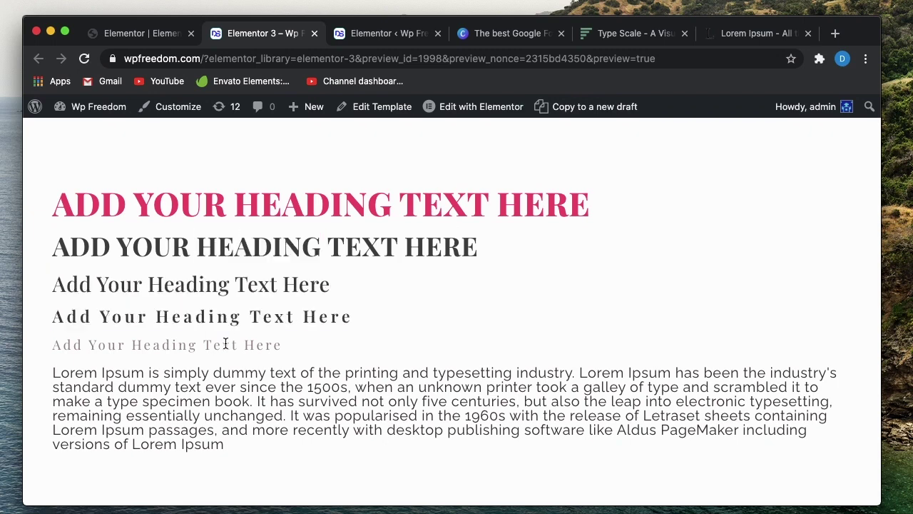
{"action": "triple_click", "coordinate": [225, 342]}
{"action": "triple_click", "coordinate": [271, 397]}
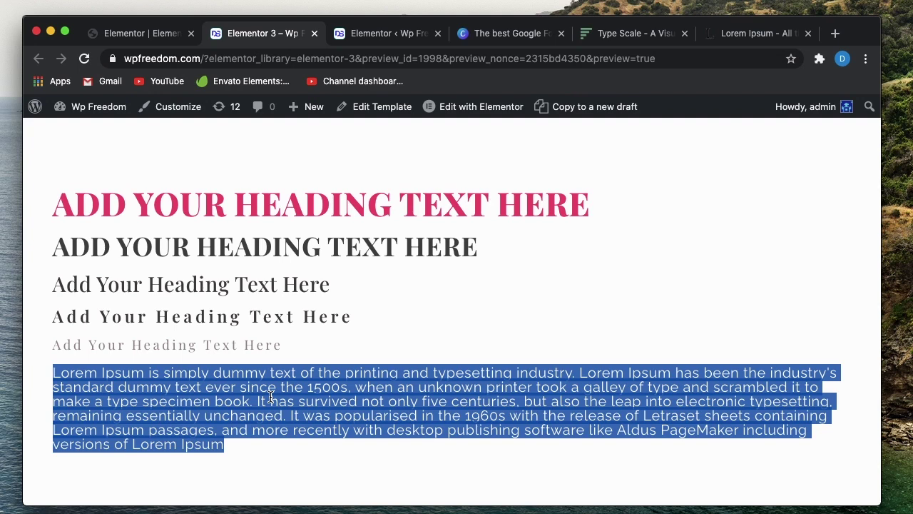
{"action": "triple_click", "coordinate": [293, 280]}
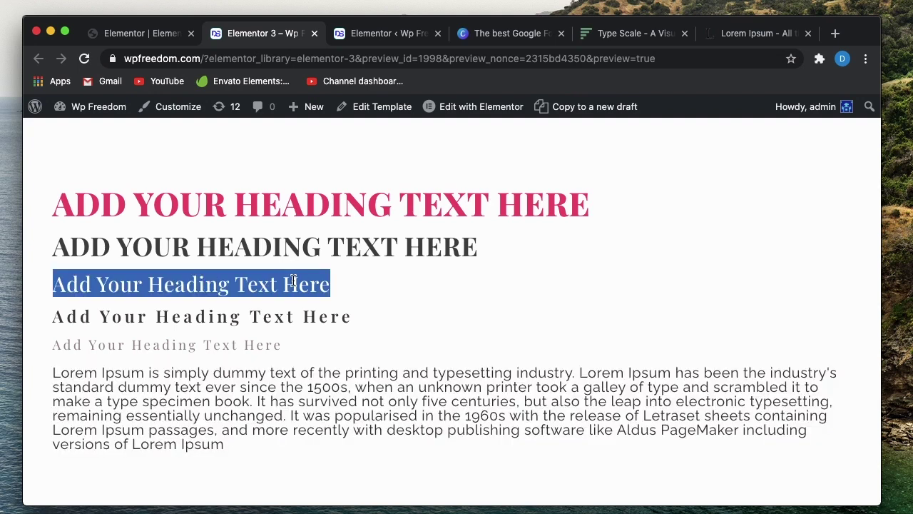
{"action": "triple_click", "coordinate": [331, 248]}
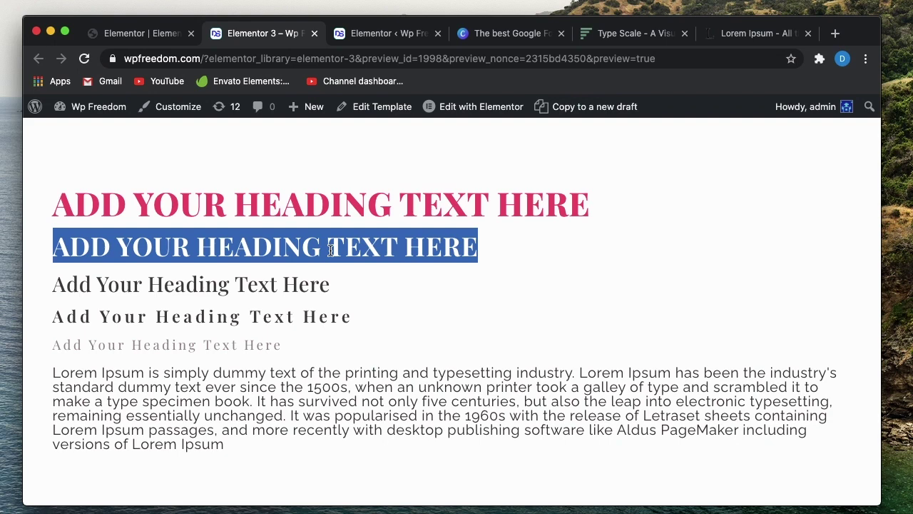
Glance at the editor's Site Settings typography panel, then go back to the preview tab
{"action": "left_click", "coordinate": [127, 33]}
{"action": "scroll", "coordinate": [122, 338], "scroll_direction": "up", "scroll_amount": 8}
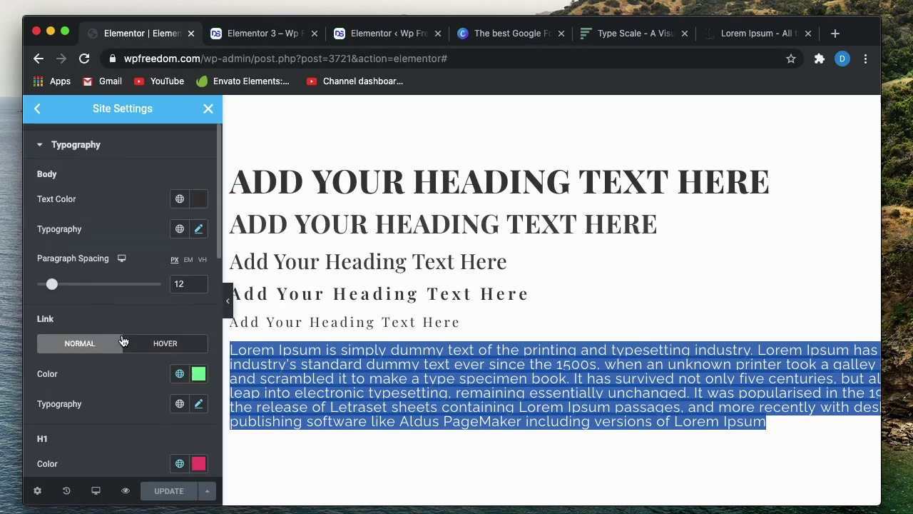
{"action": "scroll", "coordinate": [152, 391], "scroll_direction": "down", "scroll_amount": 3}
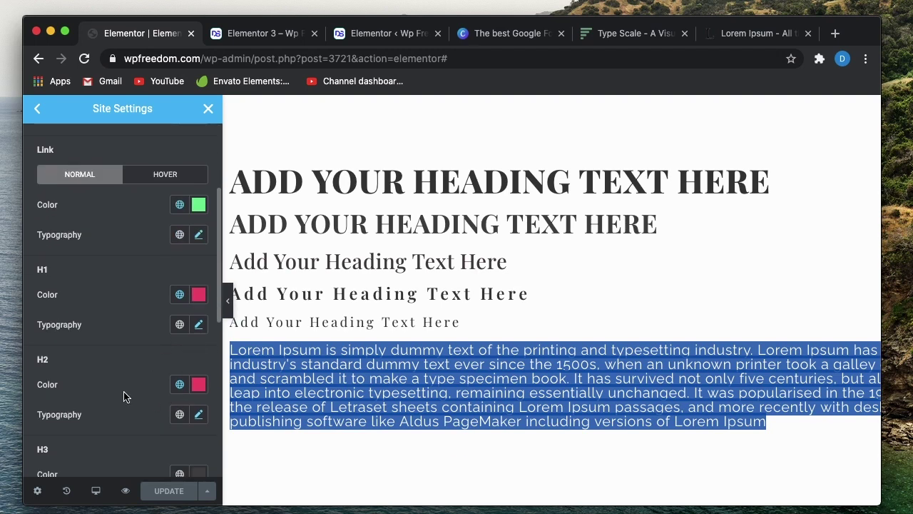
{"action": "scroll", "coordinate": [126, 395], "scroll_direction": "down", "scroll_amount": 3}
{"action": "left_click", "coordinate": [267, 33]}
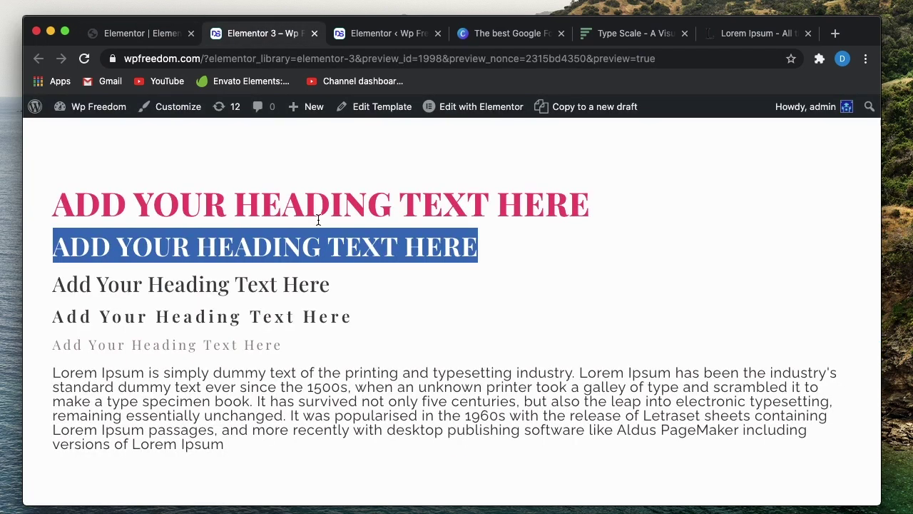
{"action": "left_click", "coordinate": [325, 291]}
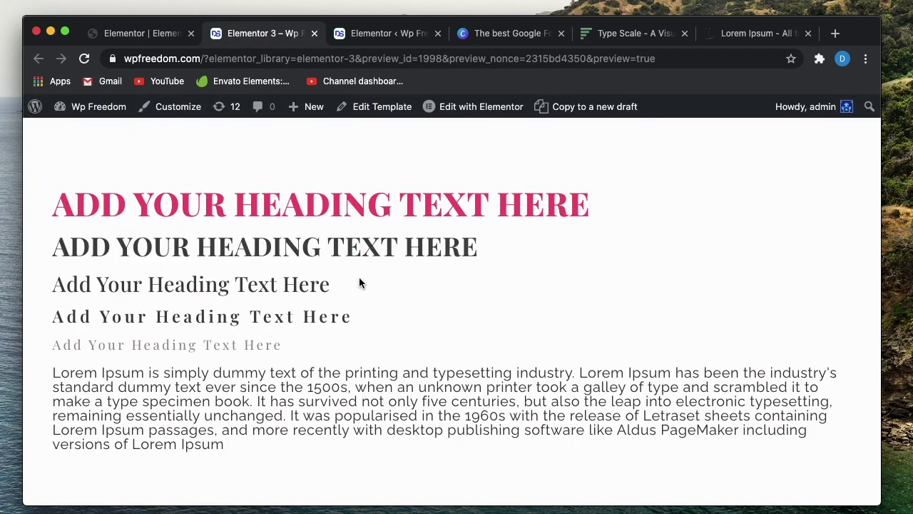
Reselect the pink first heading in the preview, then return to the editor tab
{"action": "triple_click", "coordinate": [368, 216]}
{"action": "left_click", "coordinate": [415, 336]}
{"action": "triple_click", "coordinate": [314, 205]}
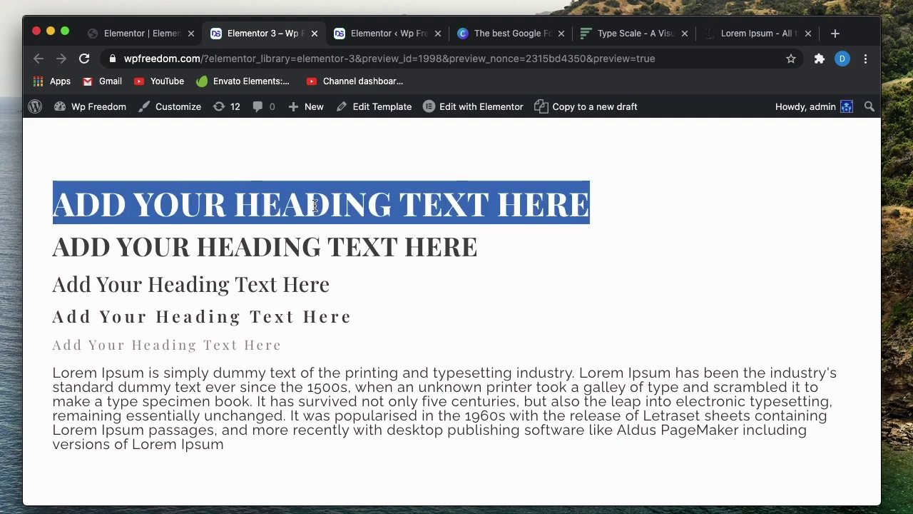
{"action": "left_click", "coordinate": [359, 319]}
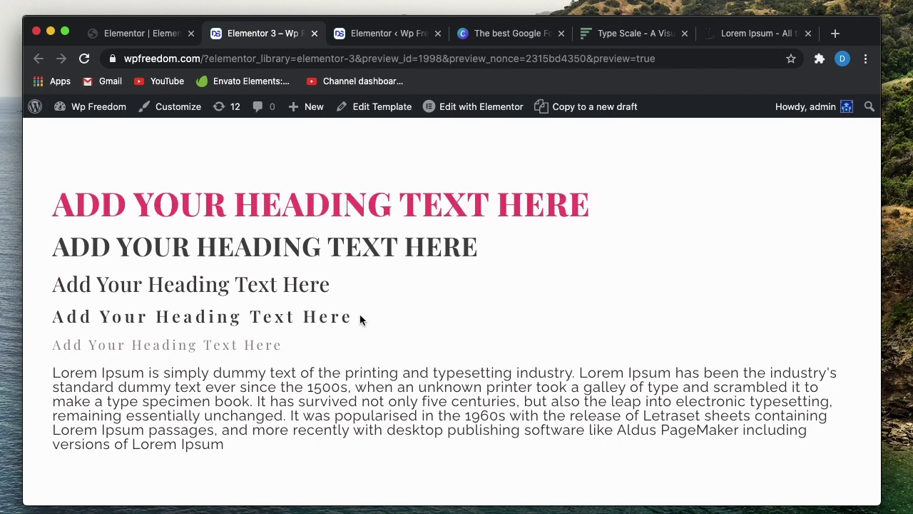
{"action": "double_click", "coordinate": [346, 205]}
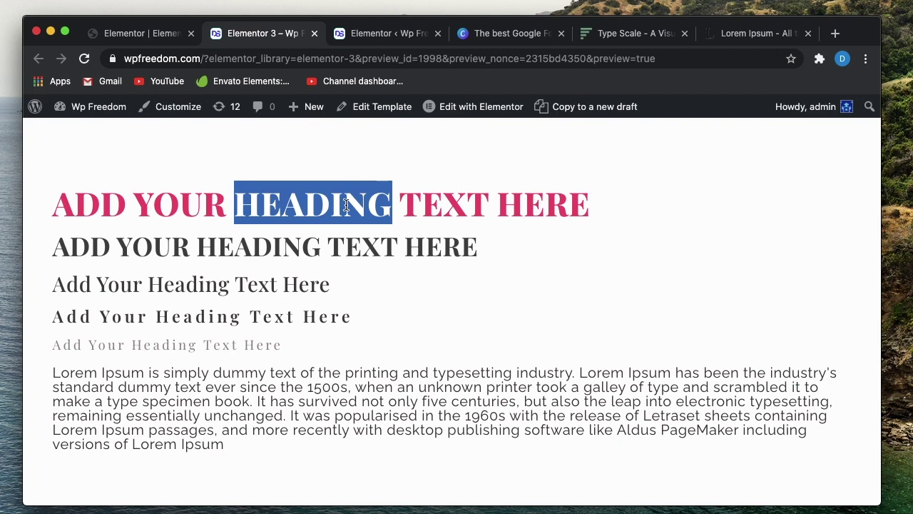
{"action": "left_click", "coordinate": [346, 206]}
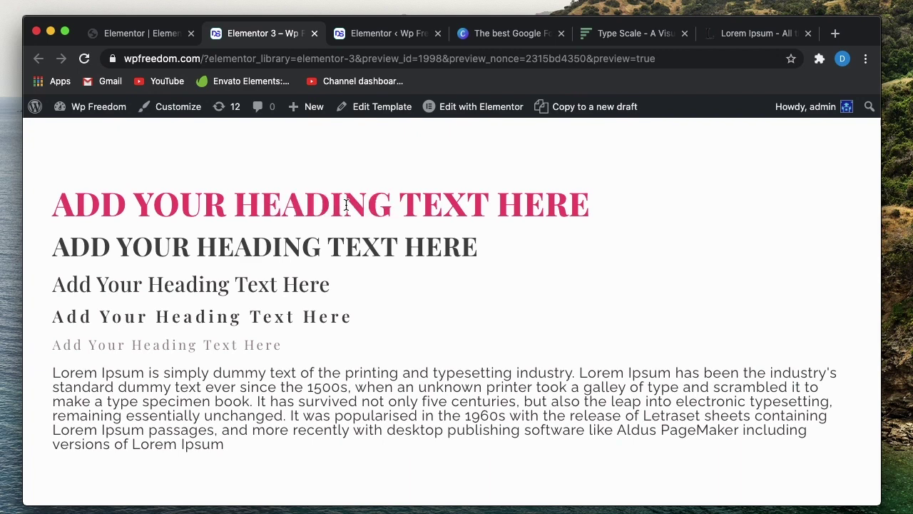
{"action": "left_click", "coordinate": [131, 33]}
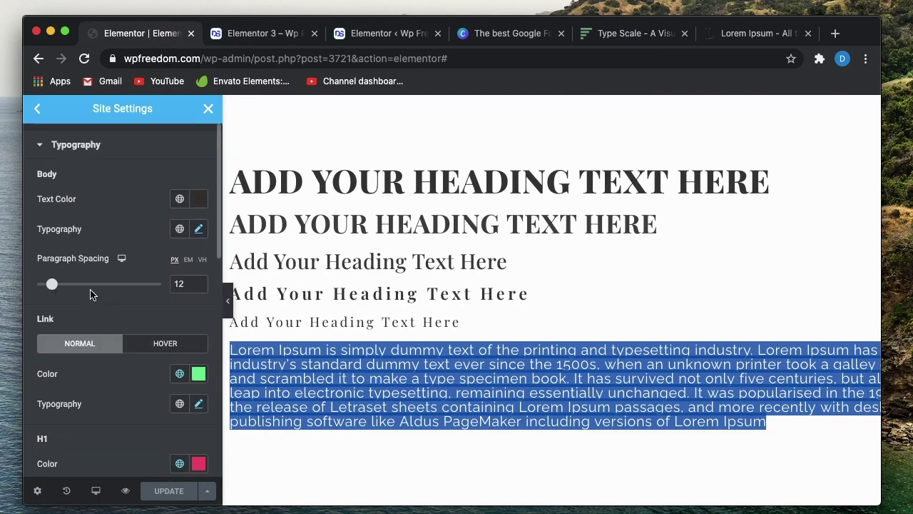
Review the body text size on tablet and mobile in Body Typography
{"action": "left_click", "coordinate": [199, 230]}
{"action": "left_click", "coordinate": [201, 231]}
{"action": "left_click", "coordinate": [200, 230]}
{"action": "left_click", "coordinate": [77, 326]}
{"action": "left_click", "coordinate": [77, 341]}
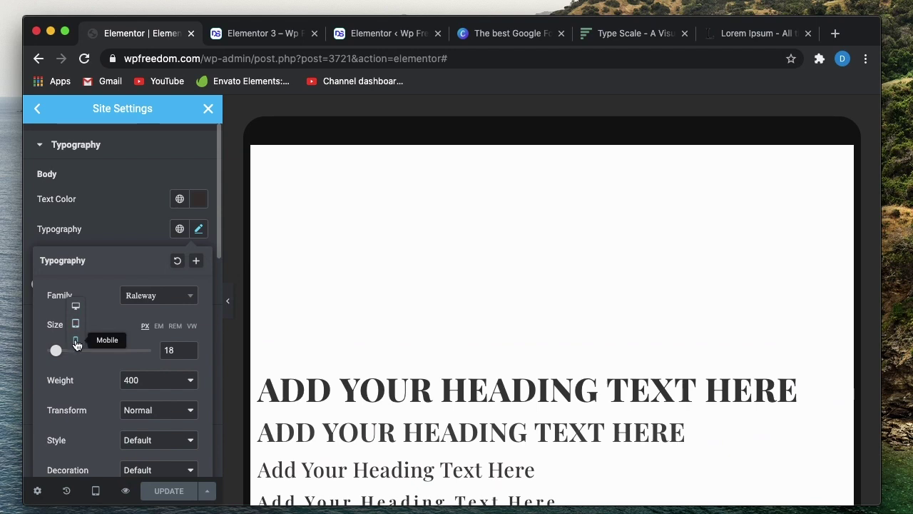
{"action": "left_click", "coordinate": [77, 340]}
{"action": "left_click", "coordinate": [144, 229]}
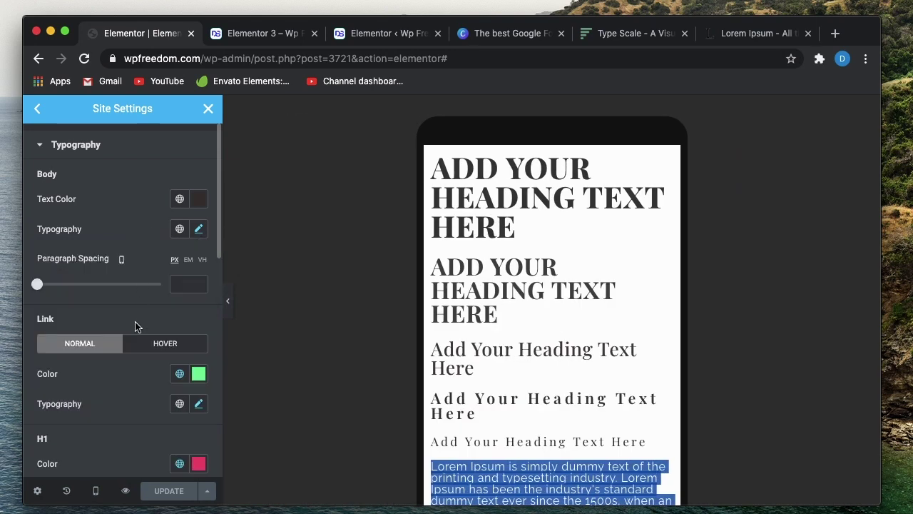
{"action": "scroll", "coordinate": [136, 326], "scroll_direction": "down", "scroll_amount": 10}
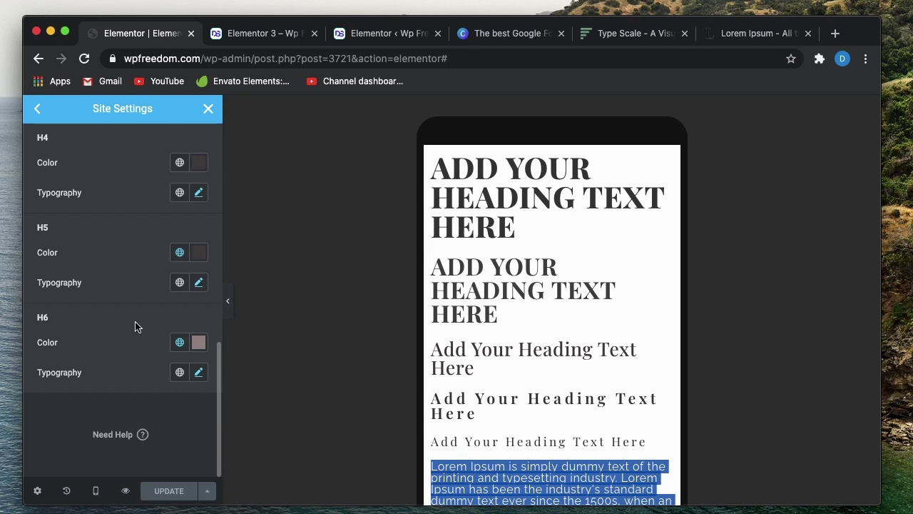
{"action": "scroll", "coordinate": [136, 326], "scroll_direction": "up", "scroll_amount": 10}
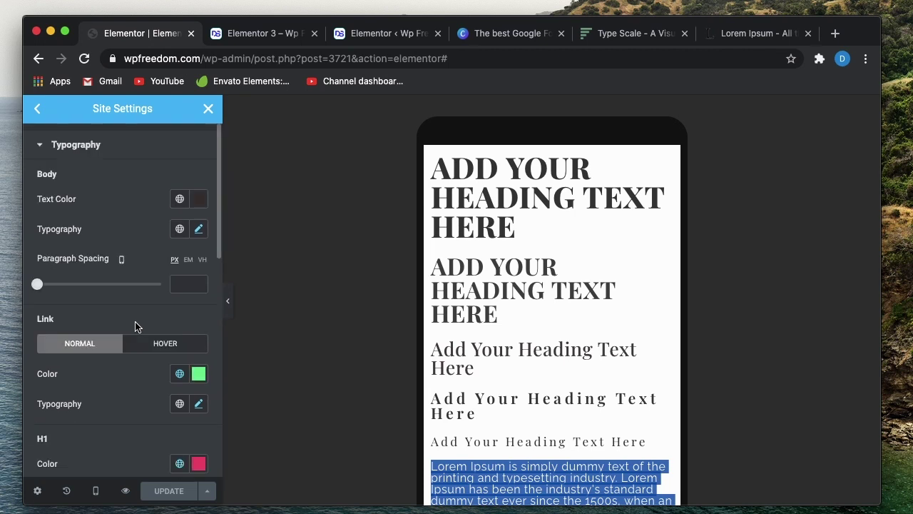
{"action": "left_click", "coordinate": [198, 230]}
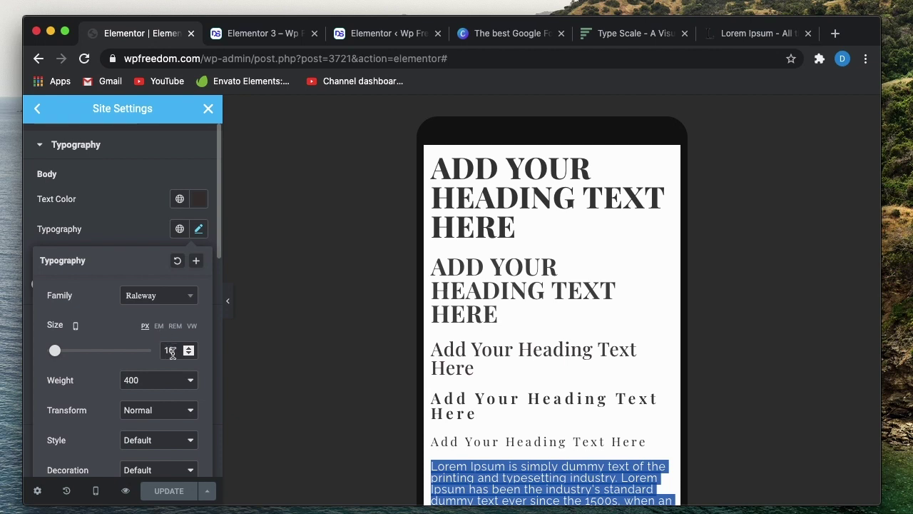
{"action": "left_click", "coordinate": [129, 228]}
{"action": "scroll", "coordinate": [131, 226], "scroll_direction": "down", "scroll_amount": 8}
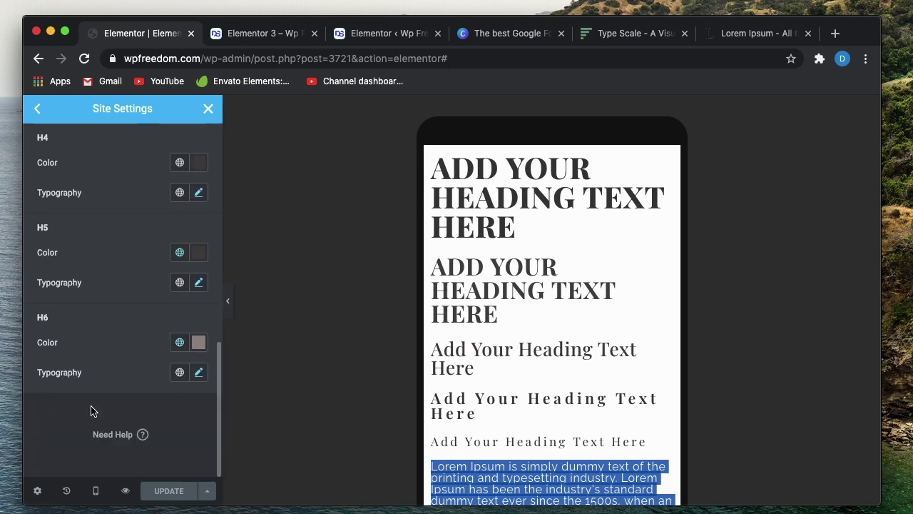
Set the H6 heading size to 1.25 rem for desktop
{"action": "left_click", "coordinate": [199, 372]}
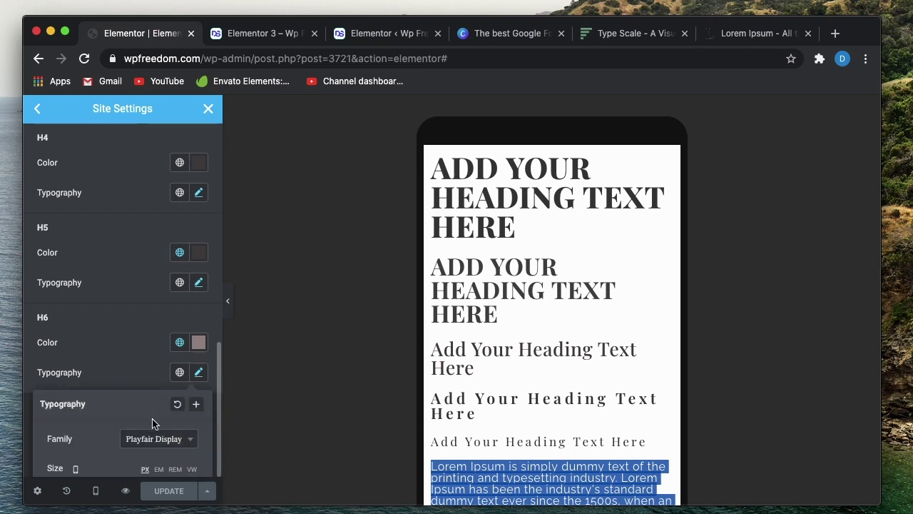
{"action": "scroll", "coordinate": [152, 424], "scroll_direction": "down", "scroll_amount": 3}
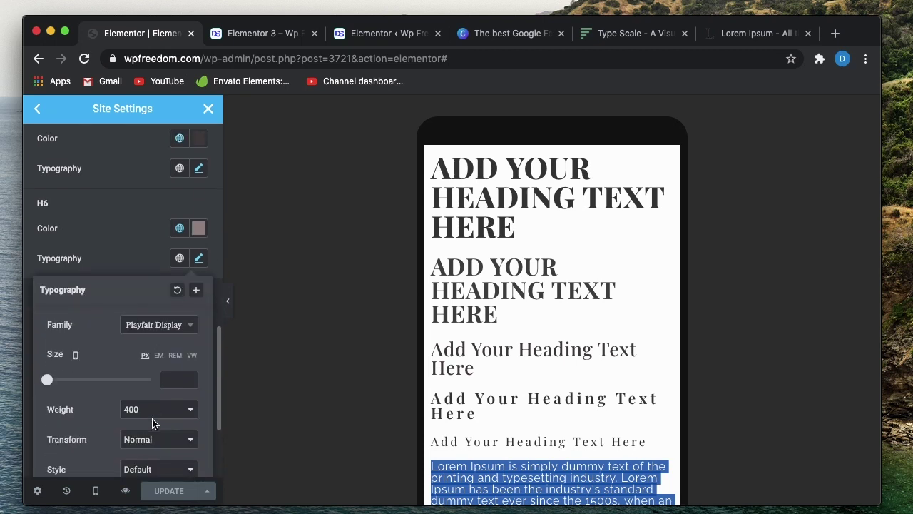
{"action": "left_click", "coordinate": [176, 359]}
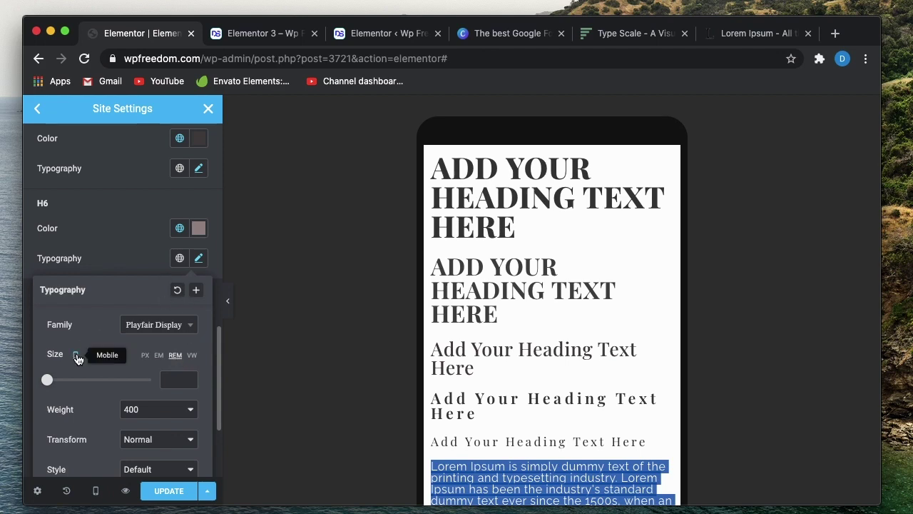
{"action": "mouse_move", "coordinate": [77, 353]}
{"action": "left_click", "coordinate": [75, 316]}
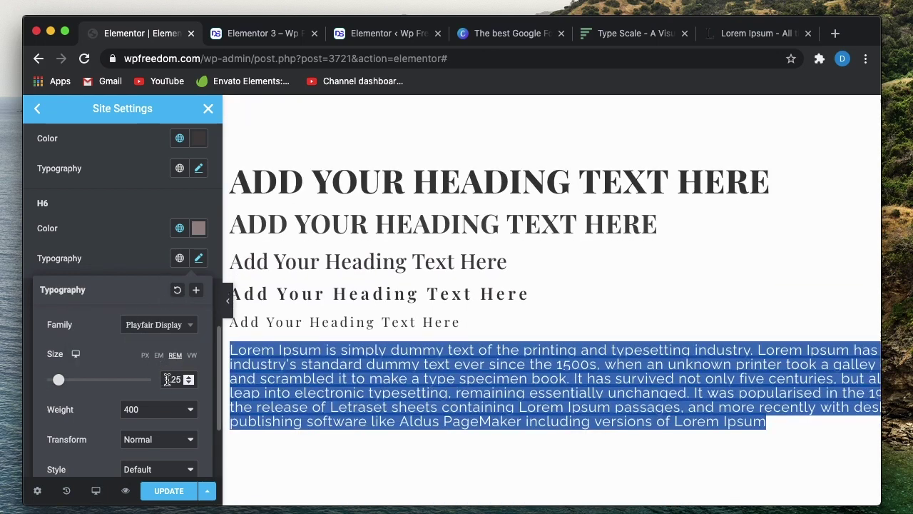
{"action": "left_click", "coordinate": [116, 250]}
Save the updated site settings and switch to the front-end preview tab
{"action": "scroll", "coordinate": [117, 235], "scroll_direction": "up", "scroll_amount": 5}
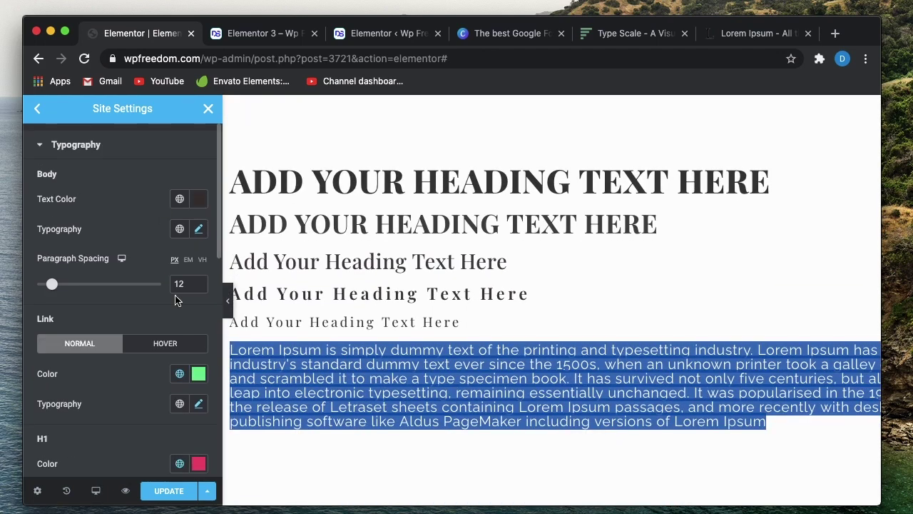
{"action": "scroll", "coordinate": [109, 383], "scroll_direction": "down", "scroll_amount": 6}
{"action": "scroll", "coordinate": [107, 387], "scroll_direction": "down", "scroll_amount": 3}
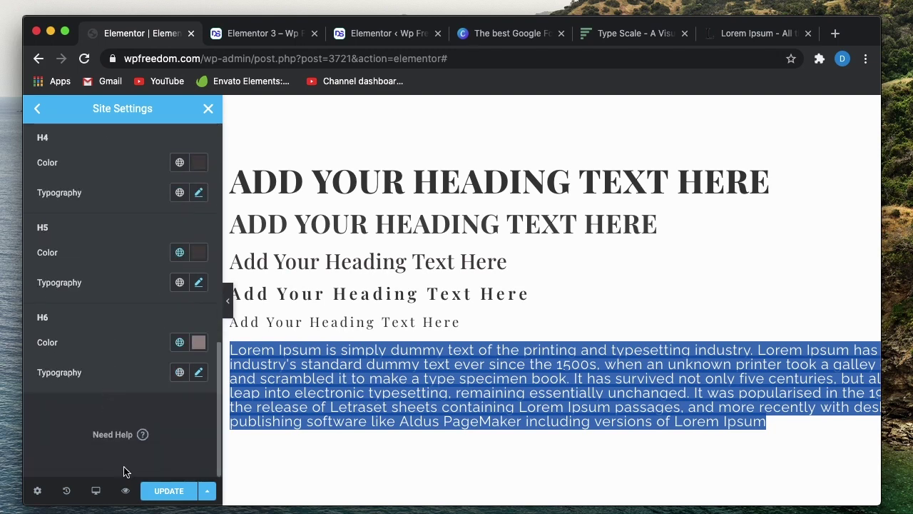
{"action": "left_click", "coordinate": [164, 492]}
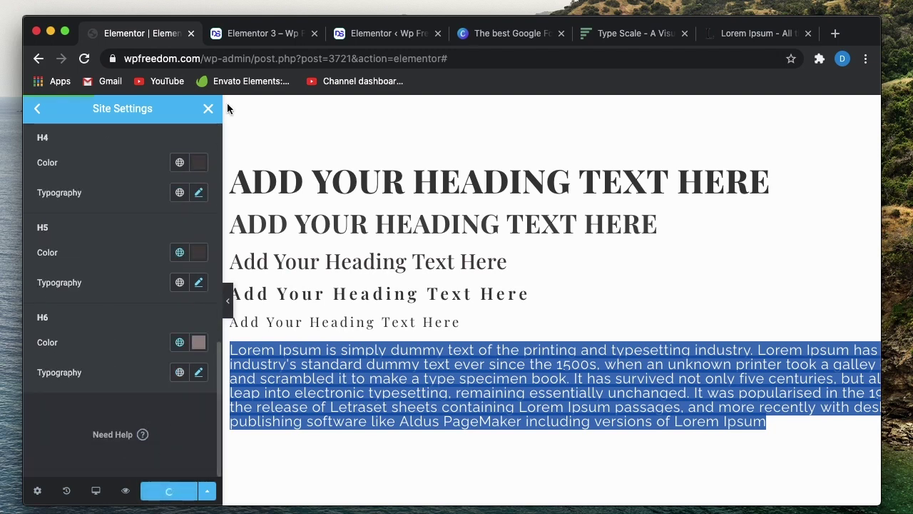
{"action": "left_click", "coordinate": [250, 34]}
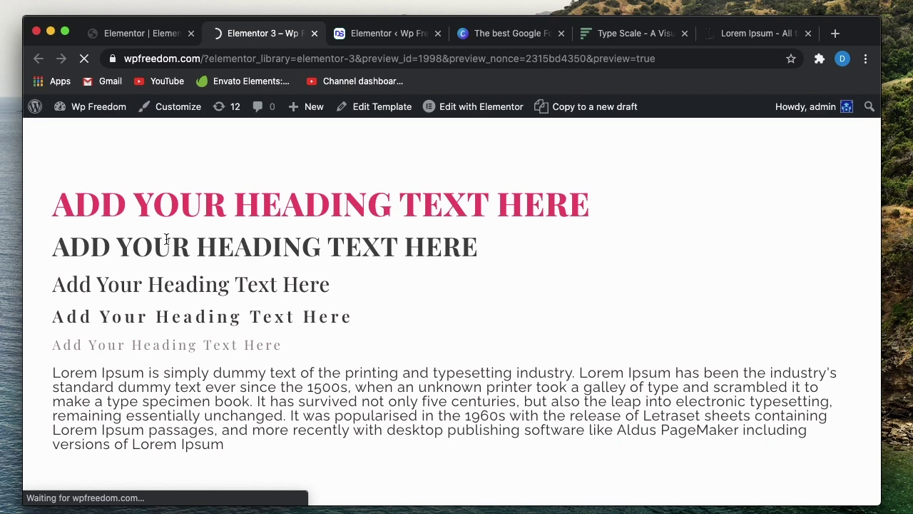
Inspect the pink top heading in DevTools and narrow the window to 748px
{"action": "right_click", "coordinate": [298, 207]}
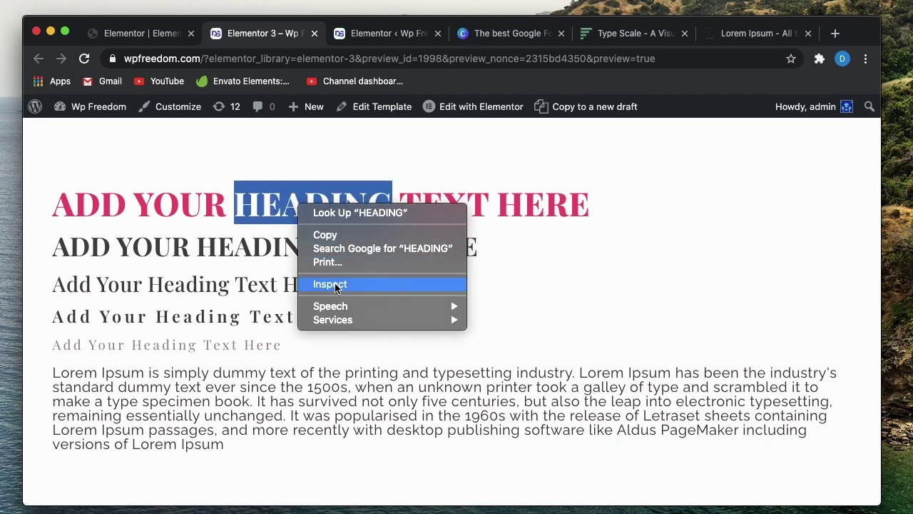
{"action": "key", "text": "Escape"}
{"action": "key", "text": "super+shift+c"}
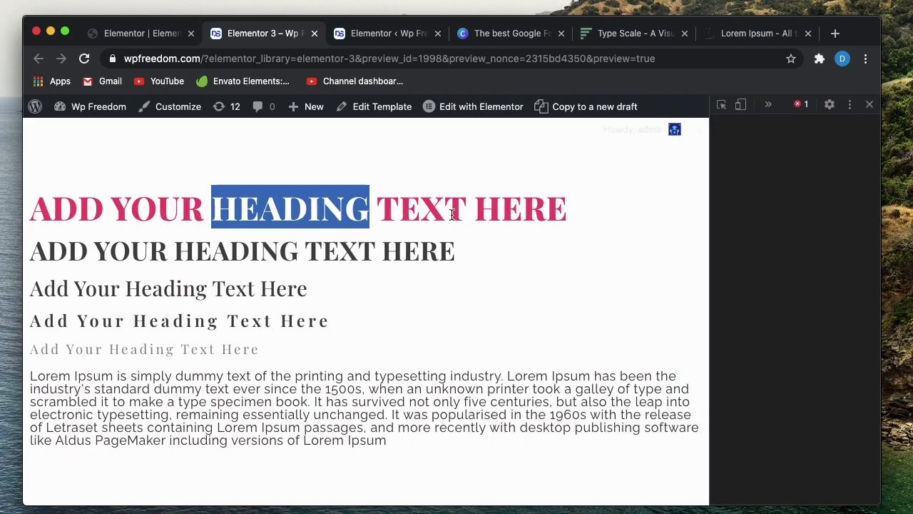
{"action": "left_click", "coordinate": [456, 210]}
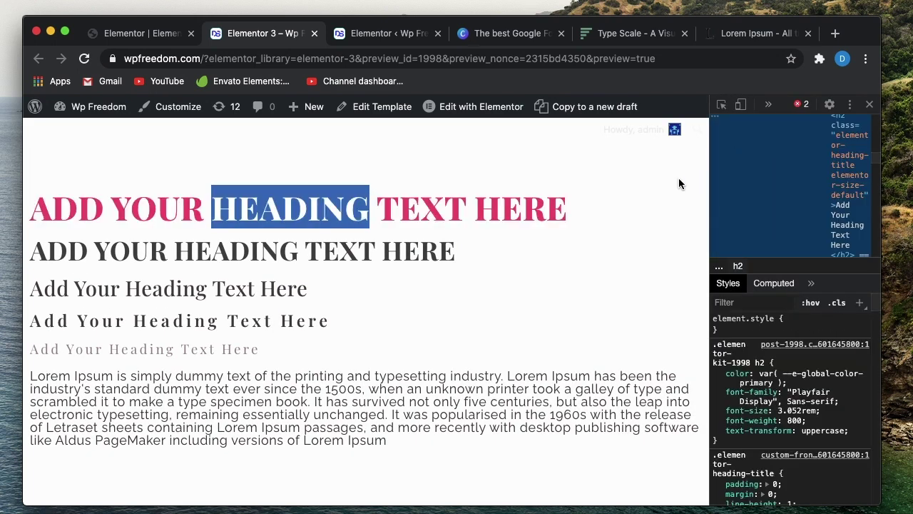
{"action": "left_click", "coordinate": [721, 104]}
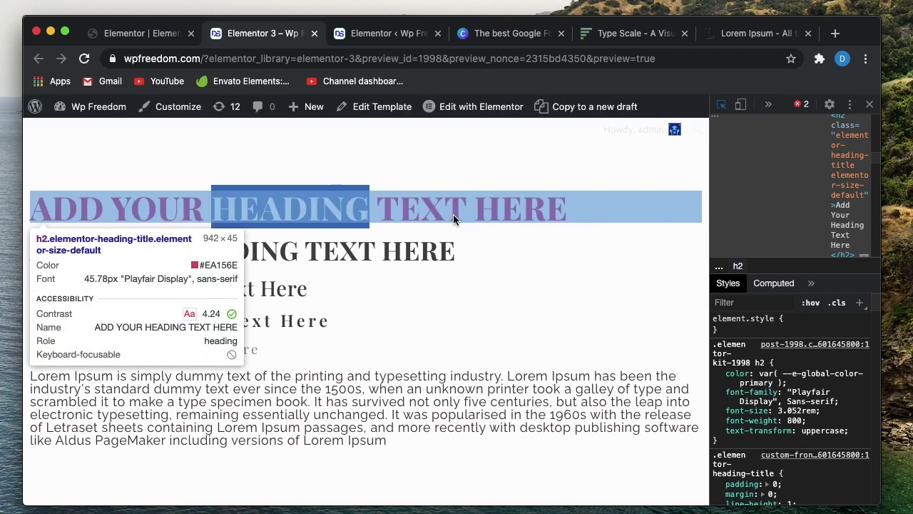
{"action": "left_click", "coordinate": [452, 214]}
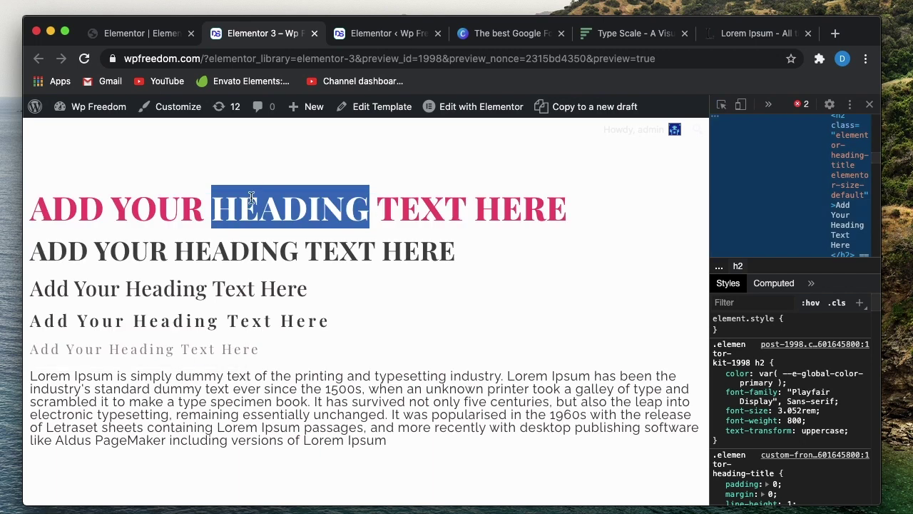
{"action": "left_click_drag", "start_coordinate": [24, 245], "coordinate": [176, 251]}
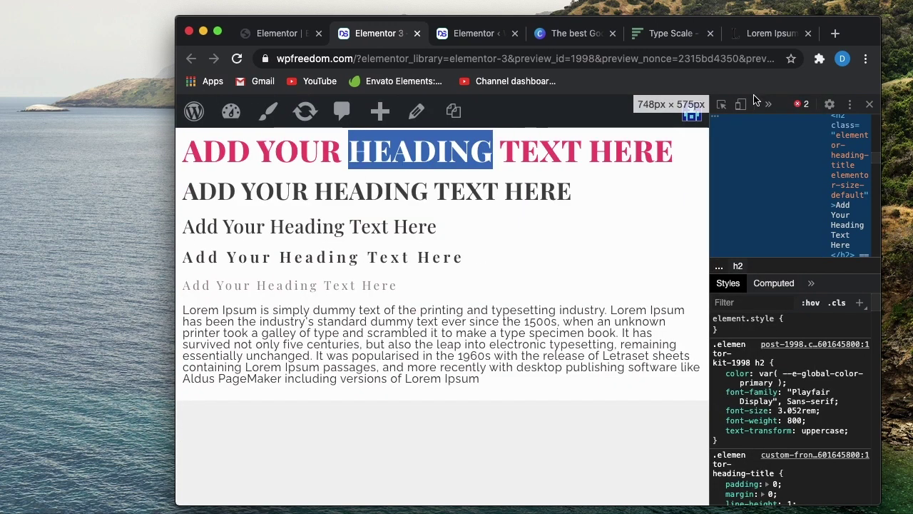
Inspect the Lorem paragraph (16px Raleway), then widen the window to 858px
{"action": "left_click", "coordinate": [722, 104]}
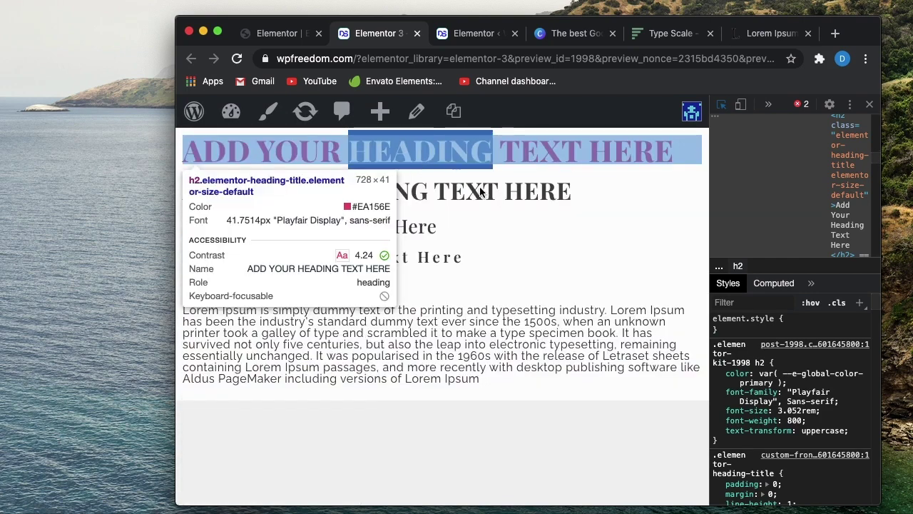
{"action": "left_click", "coordinate": [518, 344]}
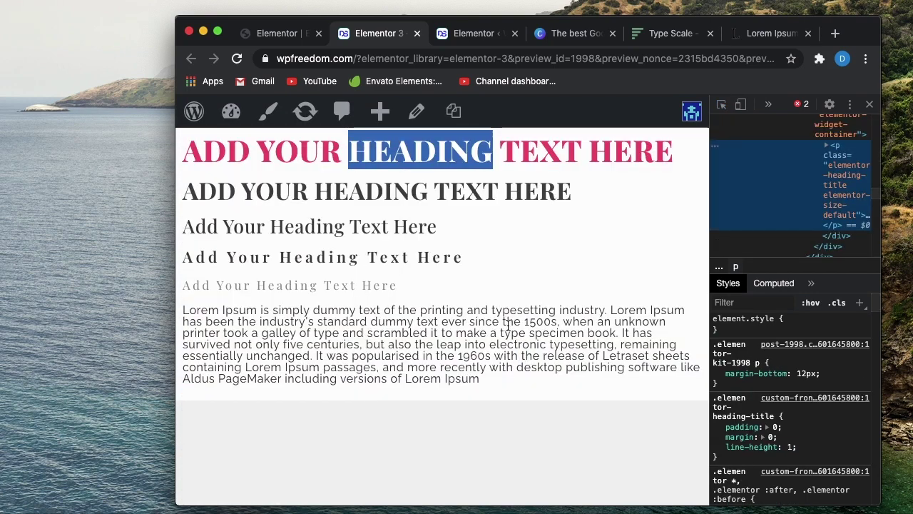
{"action": "left_click", "coordinate": [721, 104]}
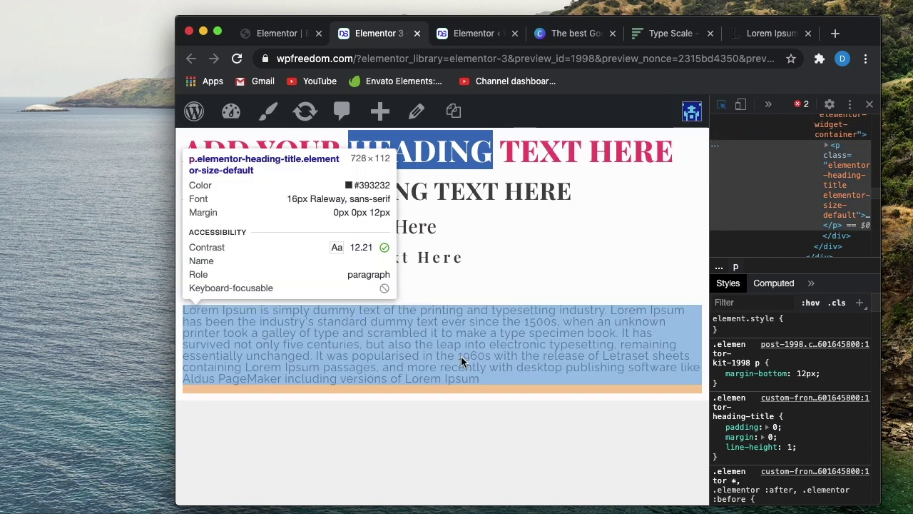
{"action": "left_click_drag", "start_coordinate": [174, 365], "coordinate": [99, 363]}
Widen the window to nearly full width and inspect the Lorem paragraph, now 18px Raleway
{"action": "left_click", "coordinate": [721, 105]}
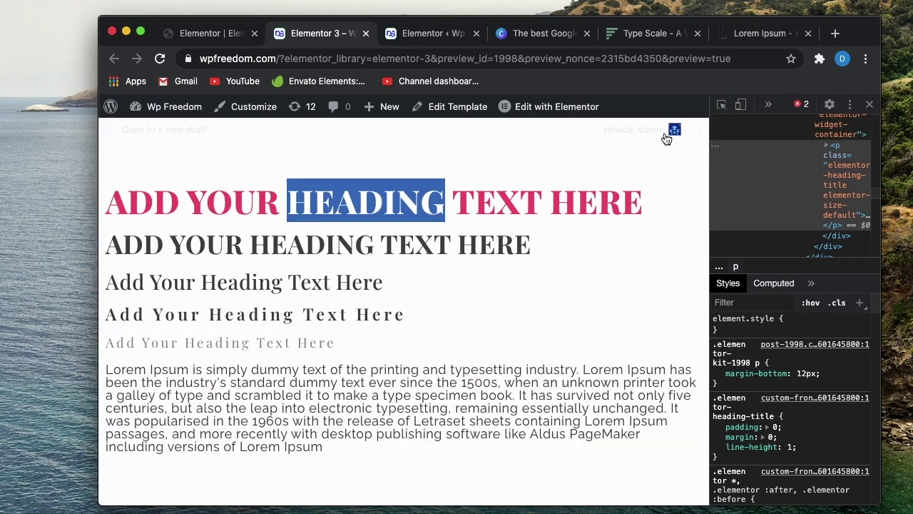
{"action": "left_click", "coordinate": [721, 105]}
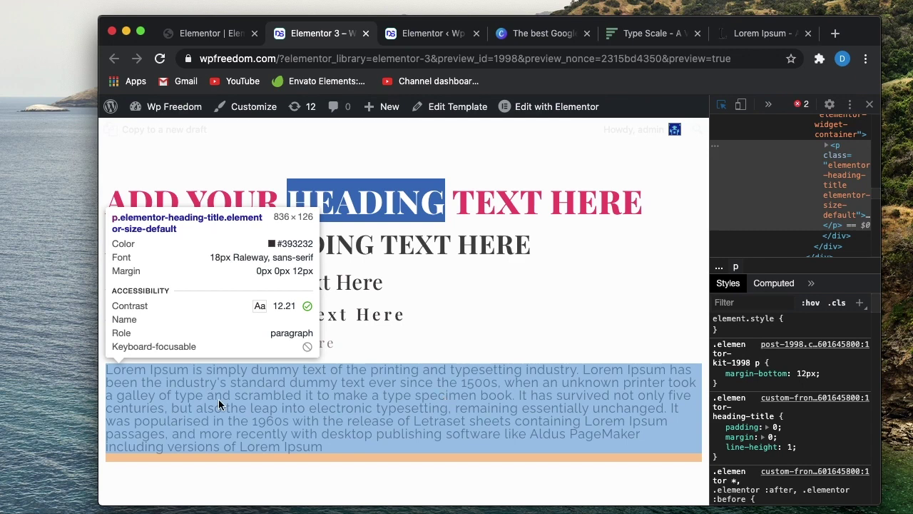
{"action": "left_click_drag", "start_coordinate": [98, 398], "coordinate": [17, 398]}
{"action": "left_click", "coordinate": [720, 106]}
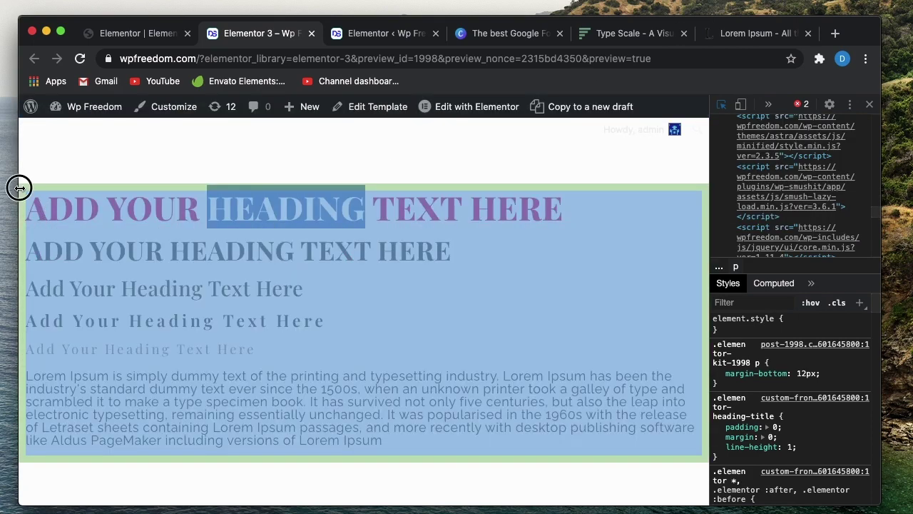
{"action": "left_click_drag", "start_coordinate": [17, 188], "coordinate": [0, 188]}
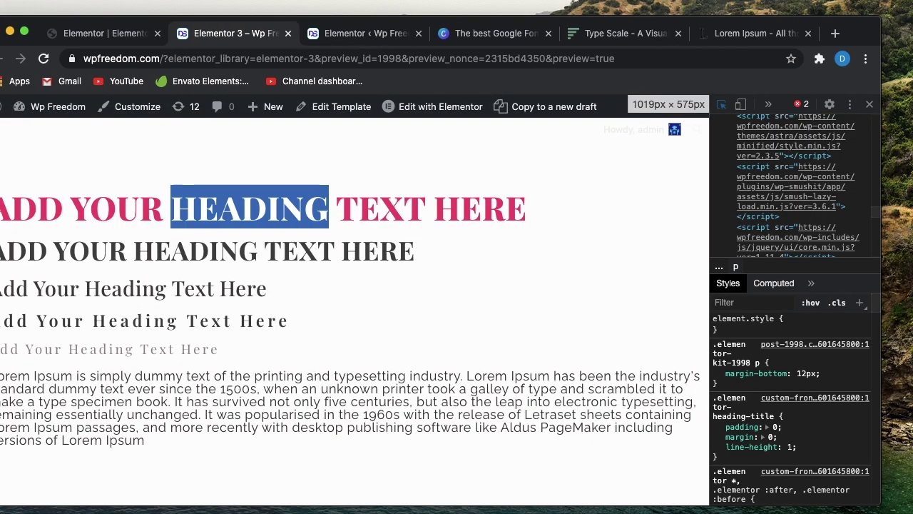
{"action": "left_click", "coordinate": [722, 106]}
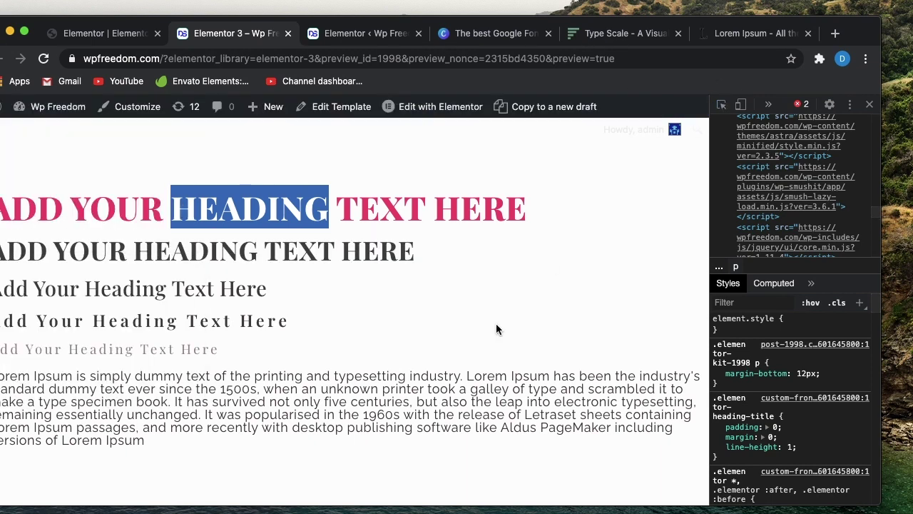
{"action": "left_click", "coordinate": [464, 405]}
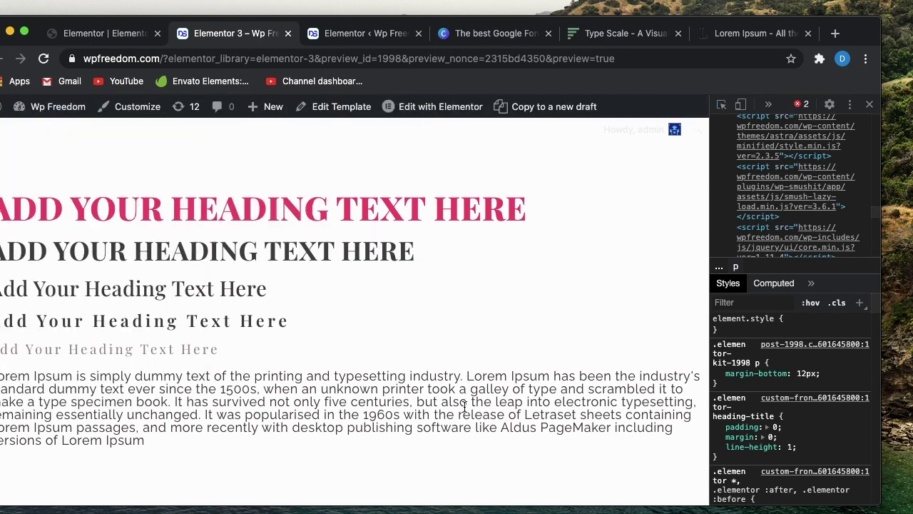
{"action": "left_click", "coordinate": [721, 107]}
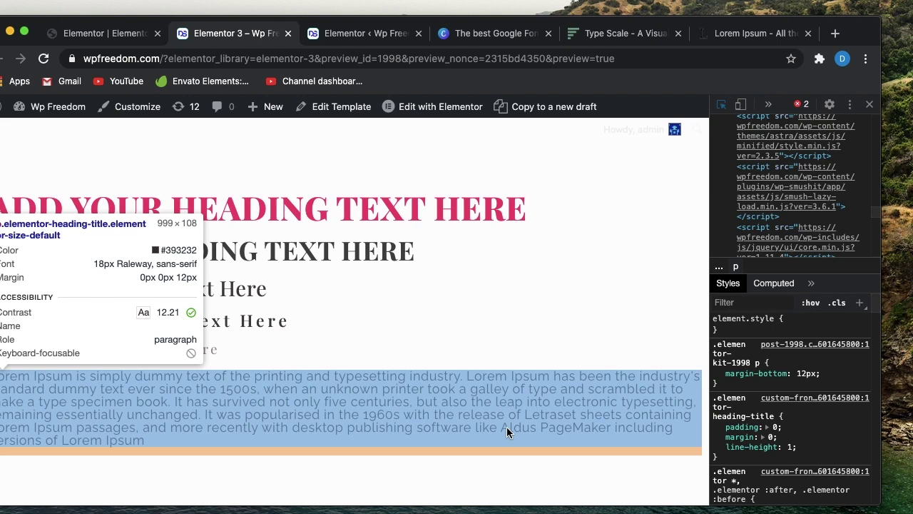
{"action": "left_click_drag", "start_coordinate": [870, 25], "coordinate": [895, 29]}
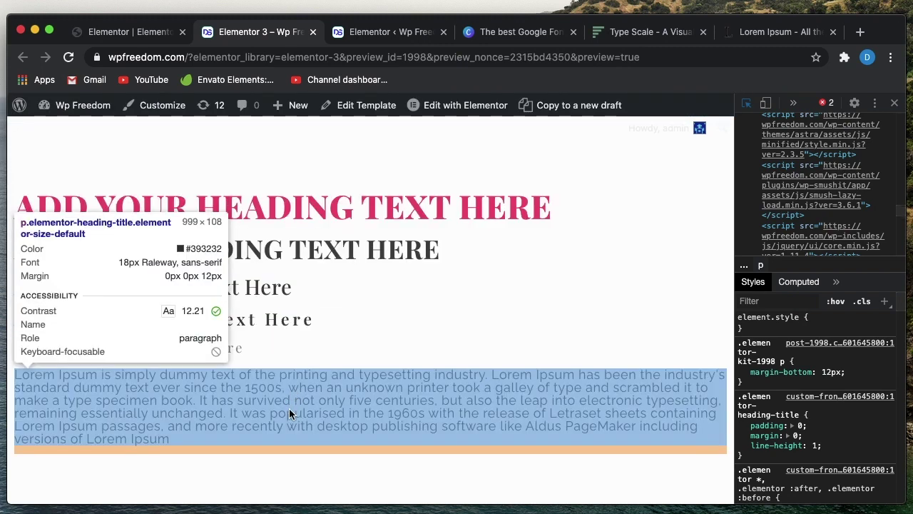
{"action": "left_click", "coordinate": [289, 408]}
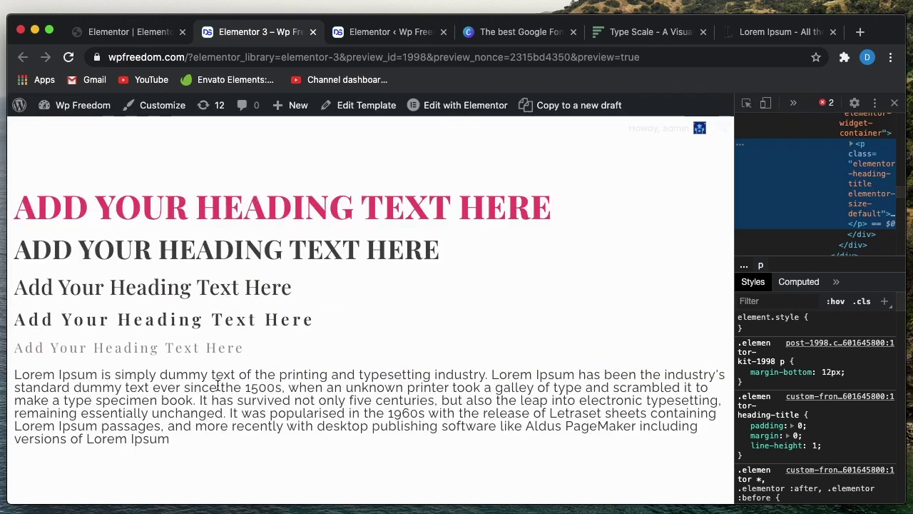
Switch to the Elementor editor tab holding Site Settings and close it
{"action": "left_click", "coordinate": [139, 32]}
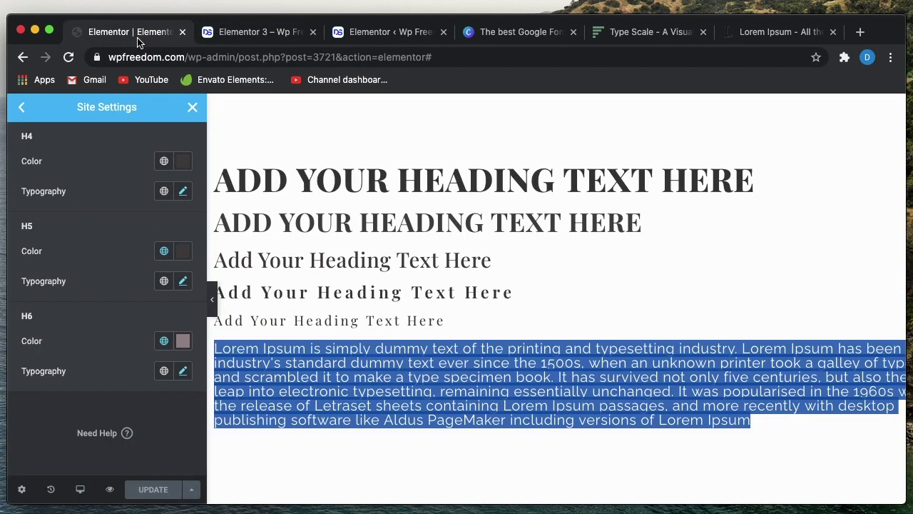
{"action": "scroll", "coordinate": [100, 277], "scroll_direction": "up", "scroll_amount": 5}
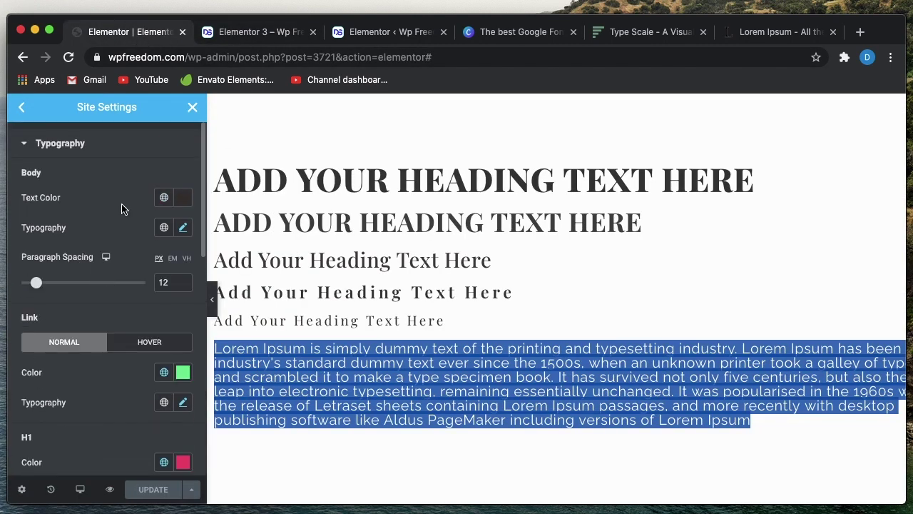
{"action": "left_click", "coordinate": [183, 32]}
Select the pink first heading, the second heading and the Lorem Ipsum paragraph to check their styling
{"action": "triple_click", "coordinate": [219, 203]}
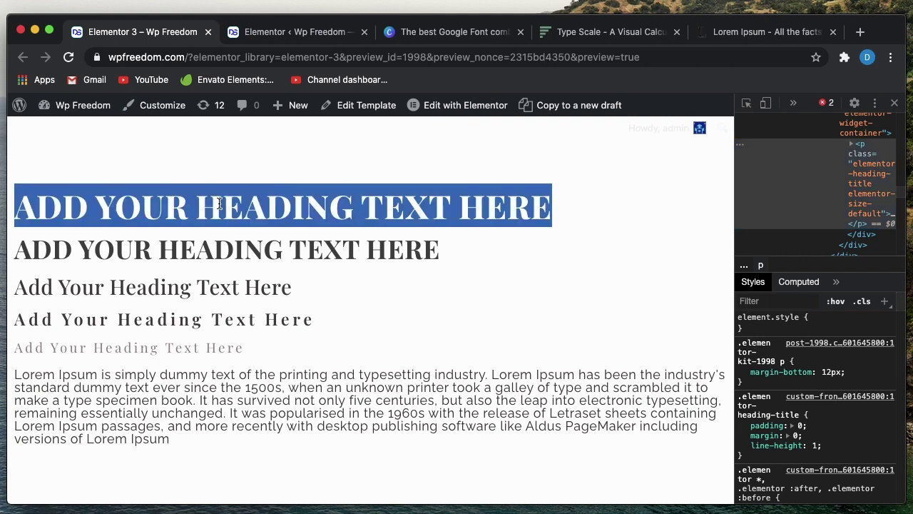
{"action": "triple_click", "coordinate": [213, 253]}
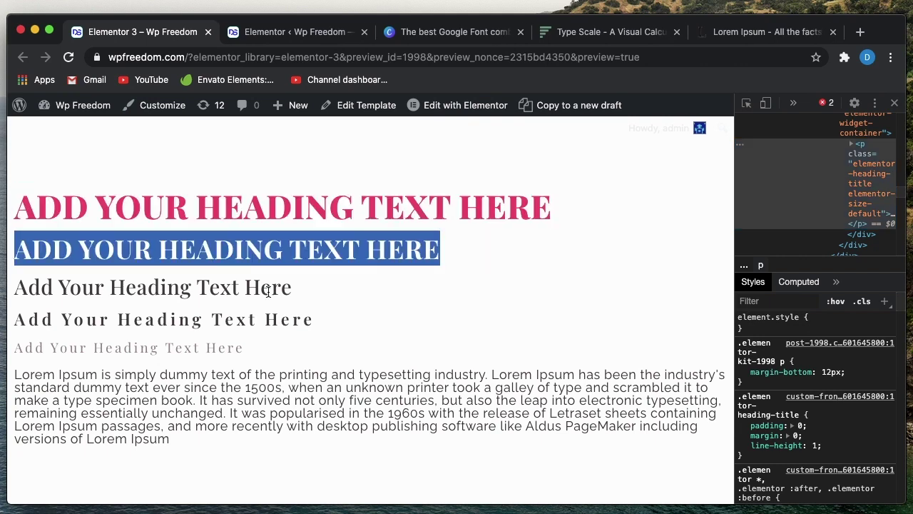
{"action": "double_click", "coordinate": [291, 376]}
{"action": "triple_click", "coordinate": [291, 378]}
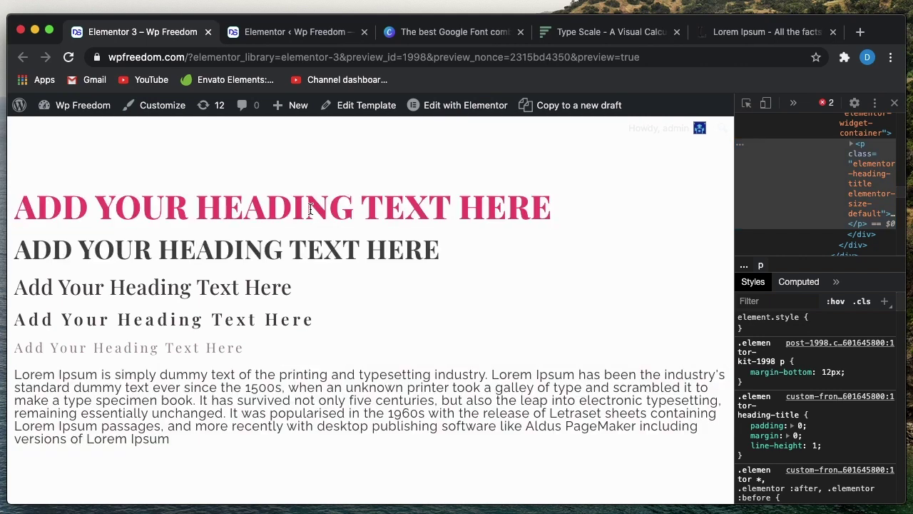
{"action": "double_click", "coordinate": [310, 208]}
{"action": "triple_click", "coordinate": [310, 208]}
Reselect the first two heading lines and the Raleway Lorem Ipsum paragraph to recheck them
{"action": "triple_click", "coordinate": [225, 222]}
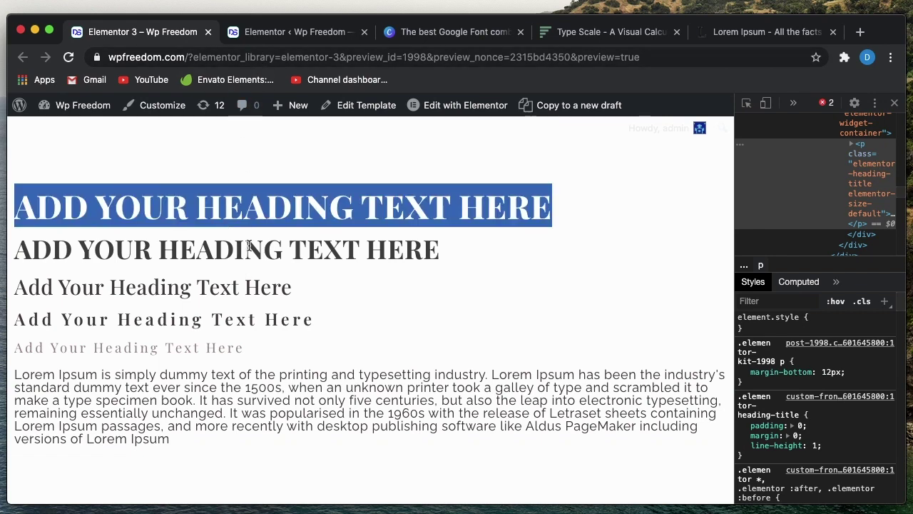
{"action": "triple_click", "coordinate": [249, 246]}
{"action": "triple_click", "coordinate": [290, 209]}
{"action": "triple_click", "coordinate": [265, 246]}
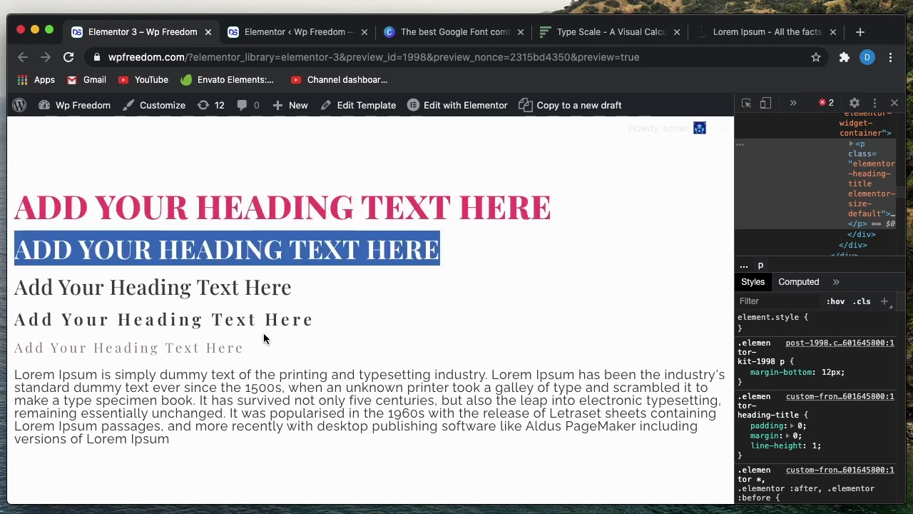
{"action": "triple_click", "coordinate": [262, 370]}
{"action": "triple_click", "coordinate": [245, 375]}
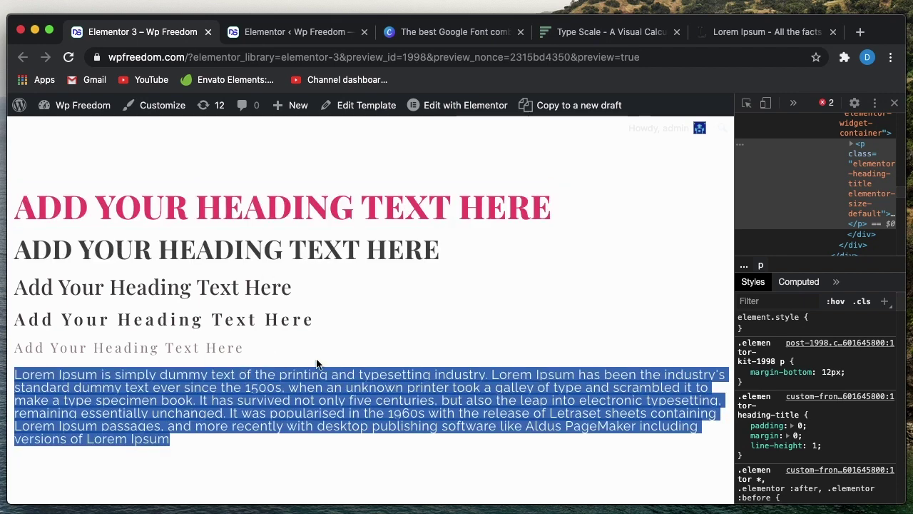
{"action": "left_click", "coordinate": [315, 376]}
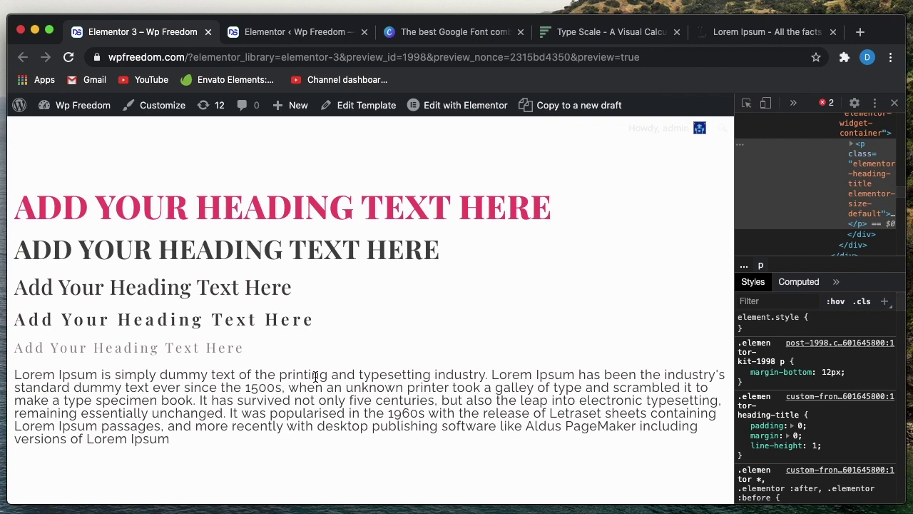
{"action": "triple_click", "coordinate": [349, 376]}
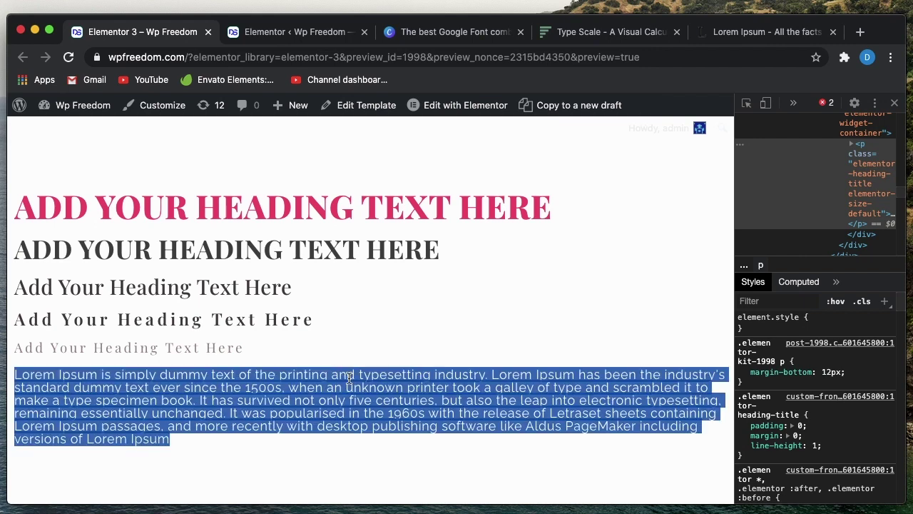
{"action": "triple_click", "coordinate": [241, 378]}
Use the DevTools element picker to confirm H6 is 18.75px Playfair Display, then inspect the paragraph
{"action": "left_click", "coordinate": [746, 104]}
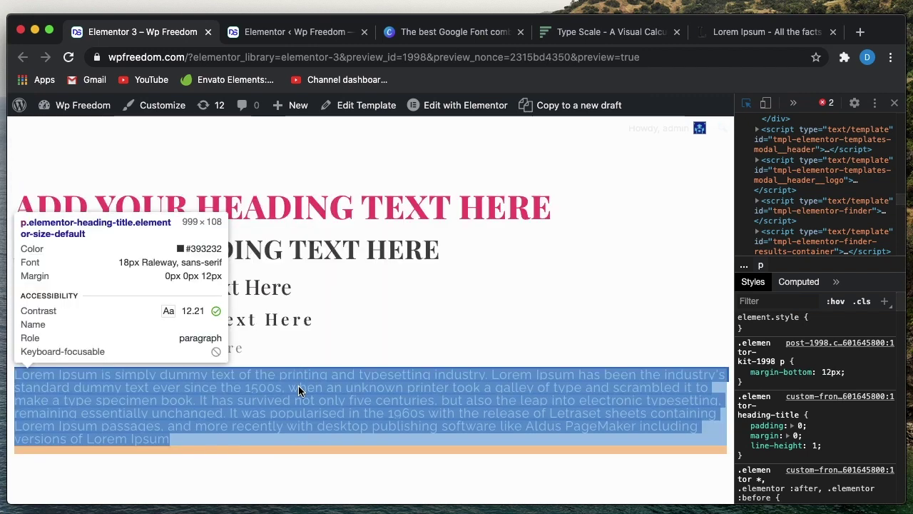
{"action": "left_click", "coordinate": [298, 386]}
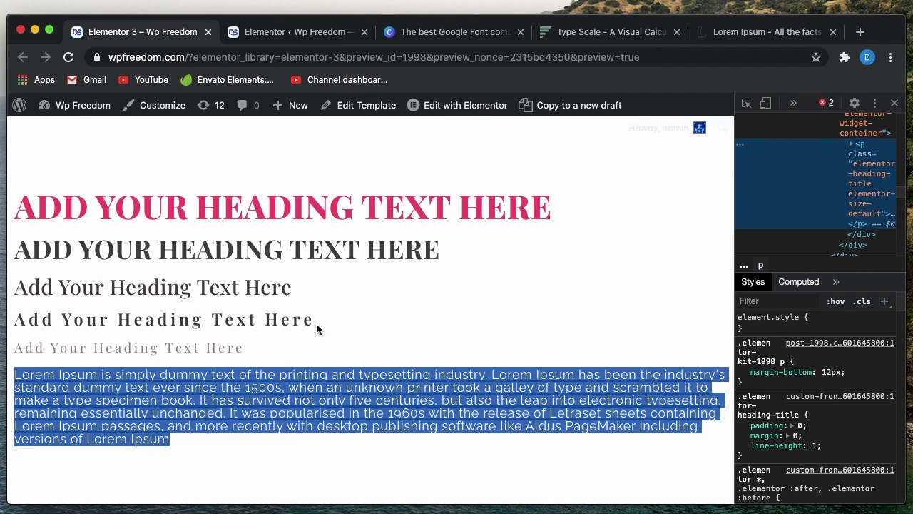
{"action": "left_click", "coordinate": [583, 33]}
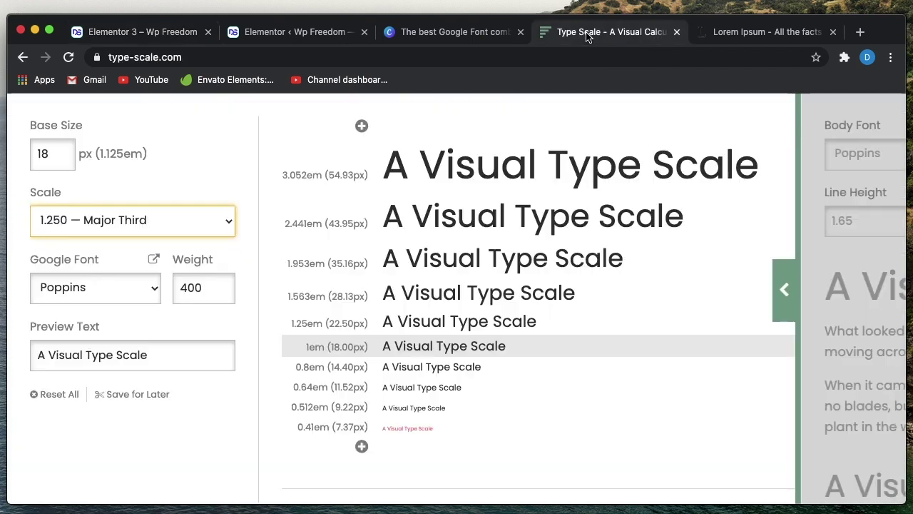
{"action": "left_click", "coordinate": [763, 32]}
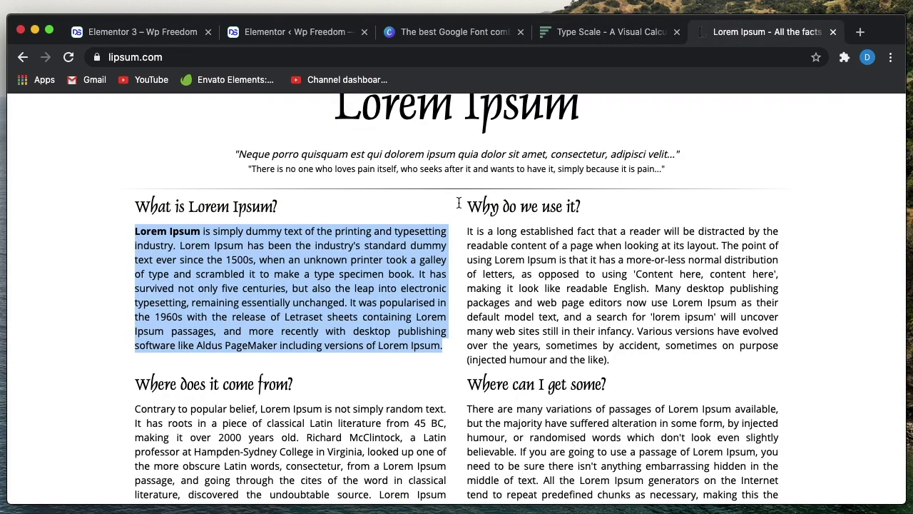
{"action": "left_click", "coordinate": [428, 33]}
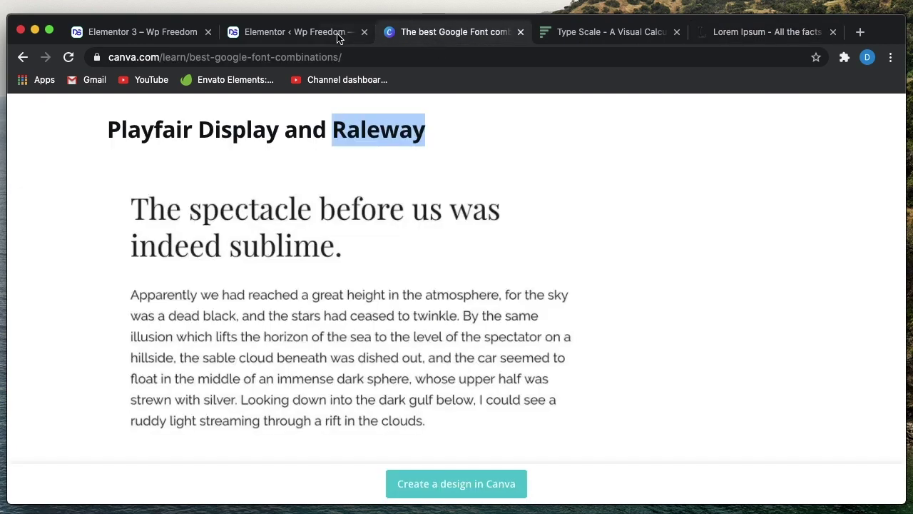
{"action": "scroll", "coordinate": [317, 214], "scroll_direction": "up", "scroll_amount": 5}
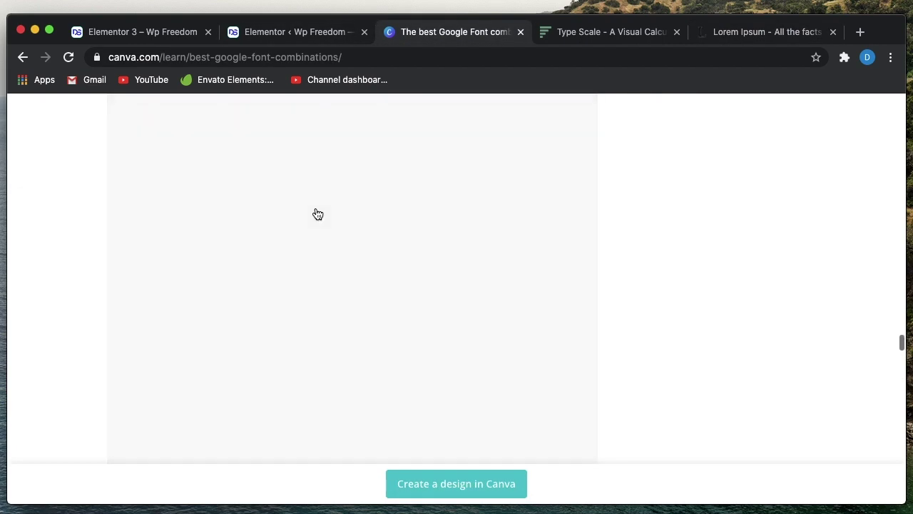
{"action": "left_click", "coordinate": [307, 33]}
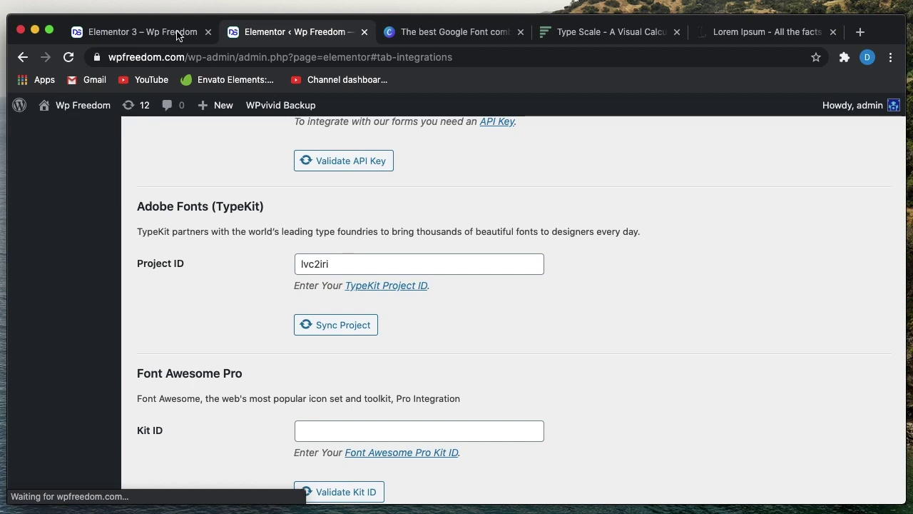
{"action": "left_click", "coordinate": [138, 32]}
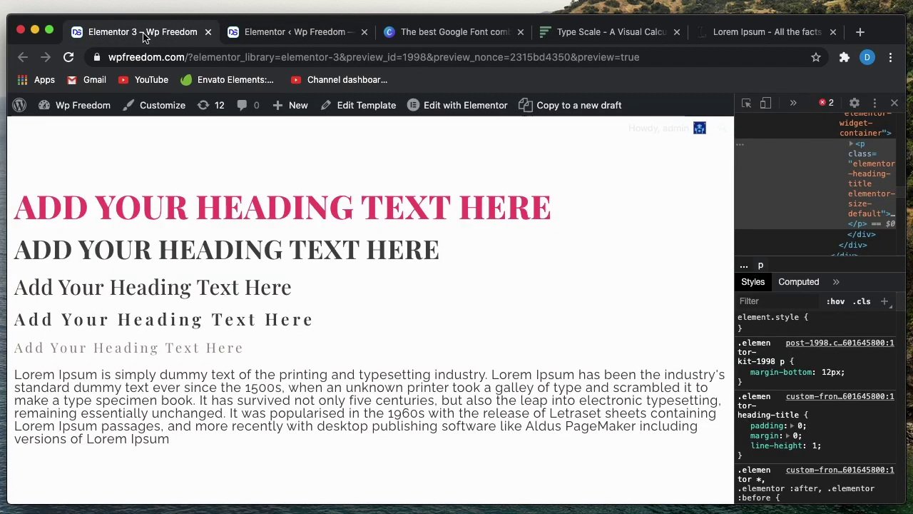
{"action": "triple_click", "coordinate": [322, 211]}
{"action": "triple_click", "coordinate": [249, 247]}
{"action": "triple_click", "coordinate": [223, 380]}
{"action": "triple_click", "coordinate": [223, 380]}
{"action": "left_click", "coordinate": [223, 380]}
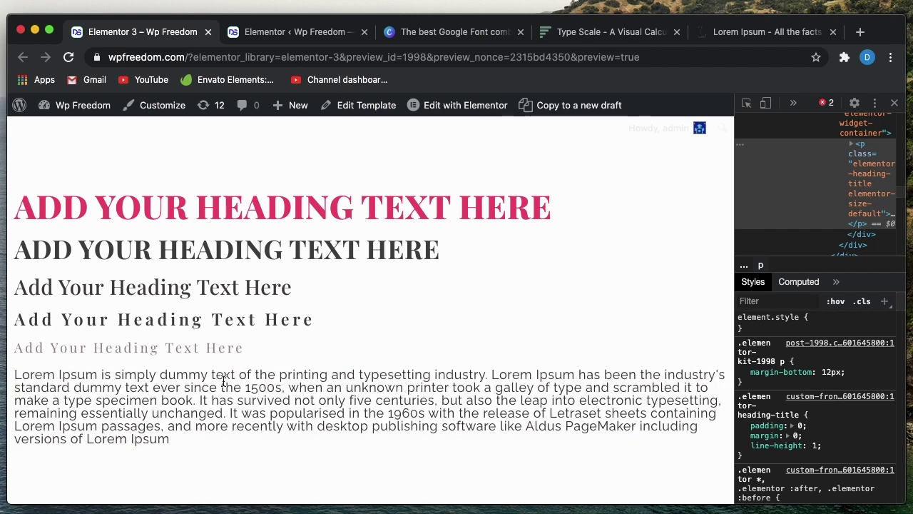